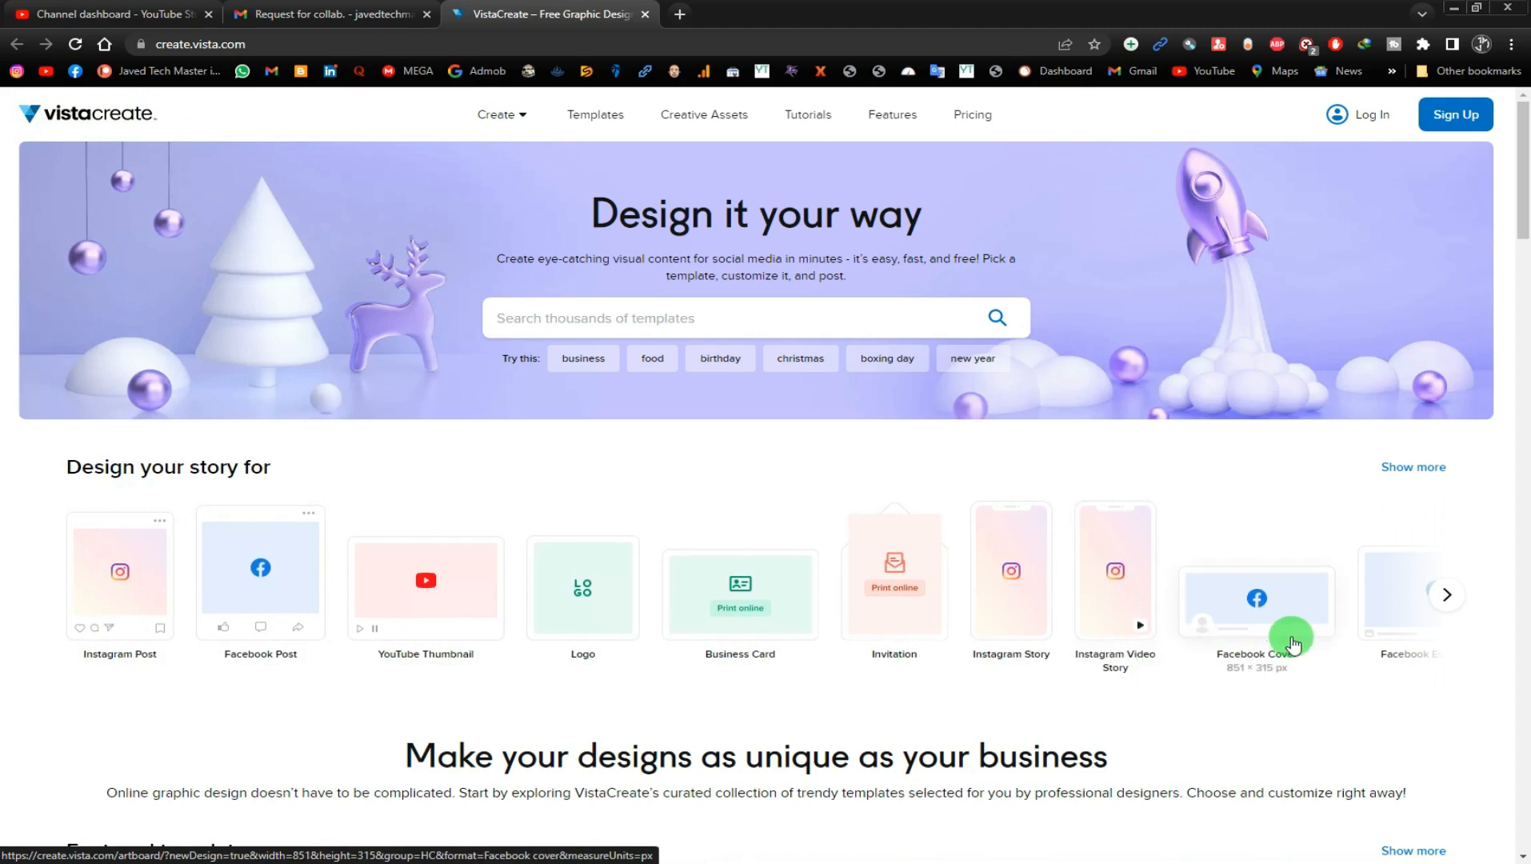
Step: Browse the full range of design formats under "Design your story for", from social media posts to storyboards
{"action": "left_click", "coordinate": [1450, 601]}
{"action": "left_click", "coordinate": [1449, 600]}
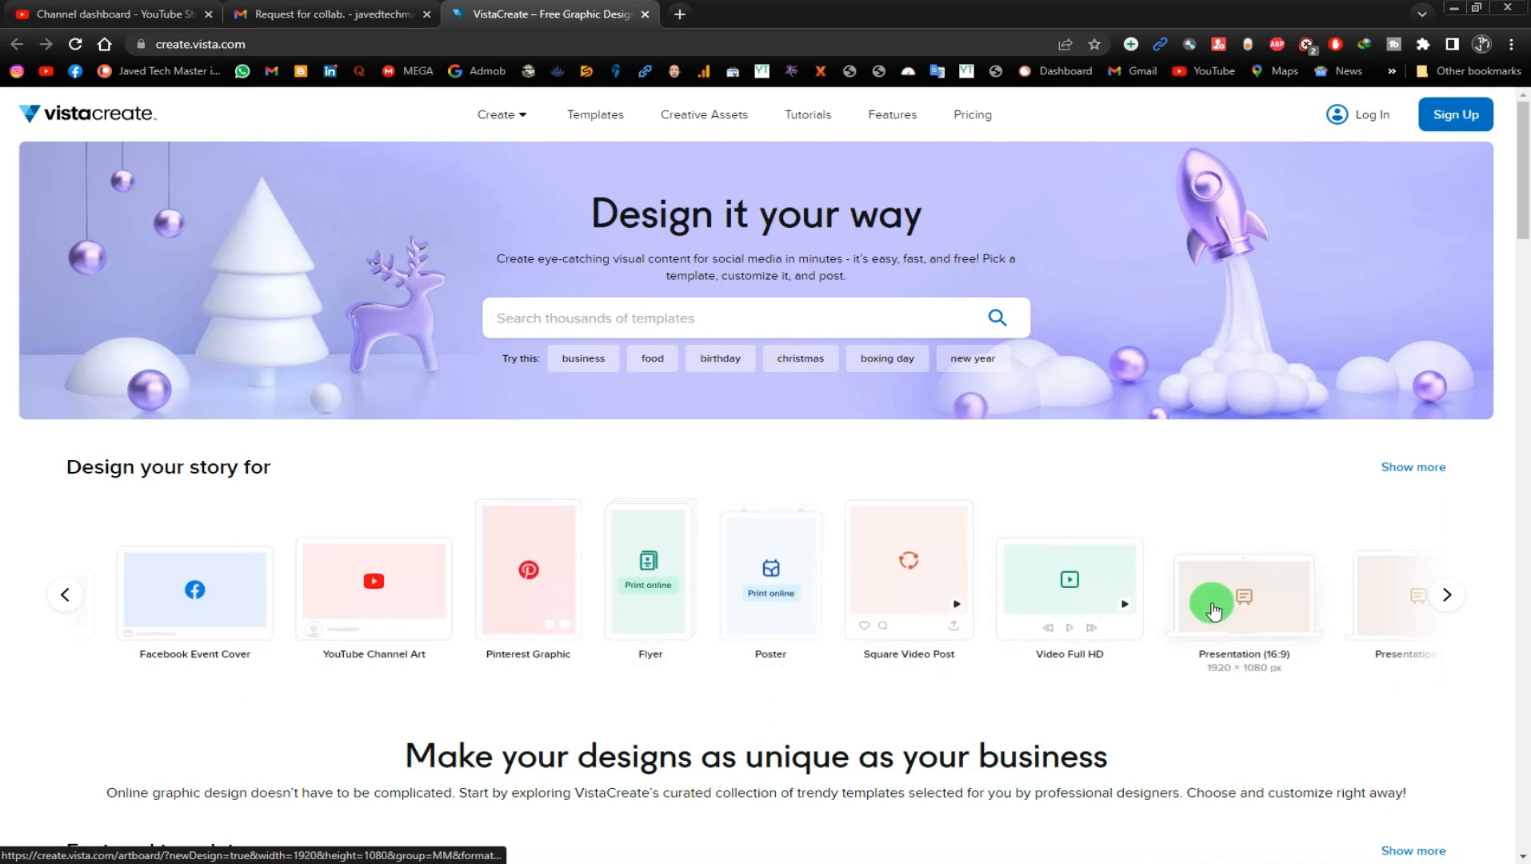
{"action": "left_click", "coordinate": [1443, 602]}
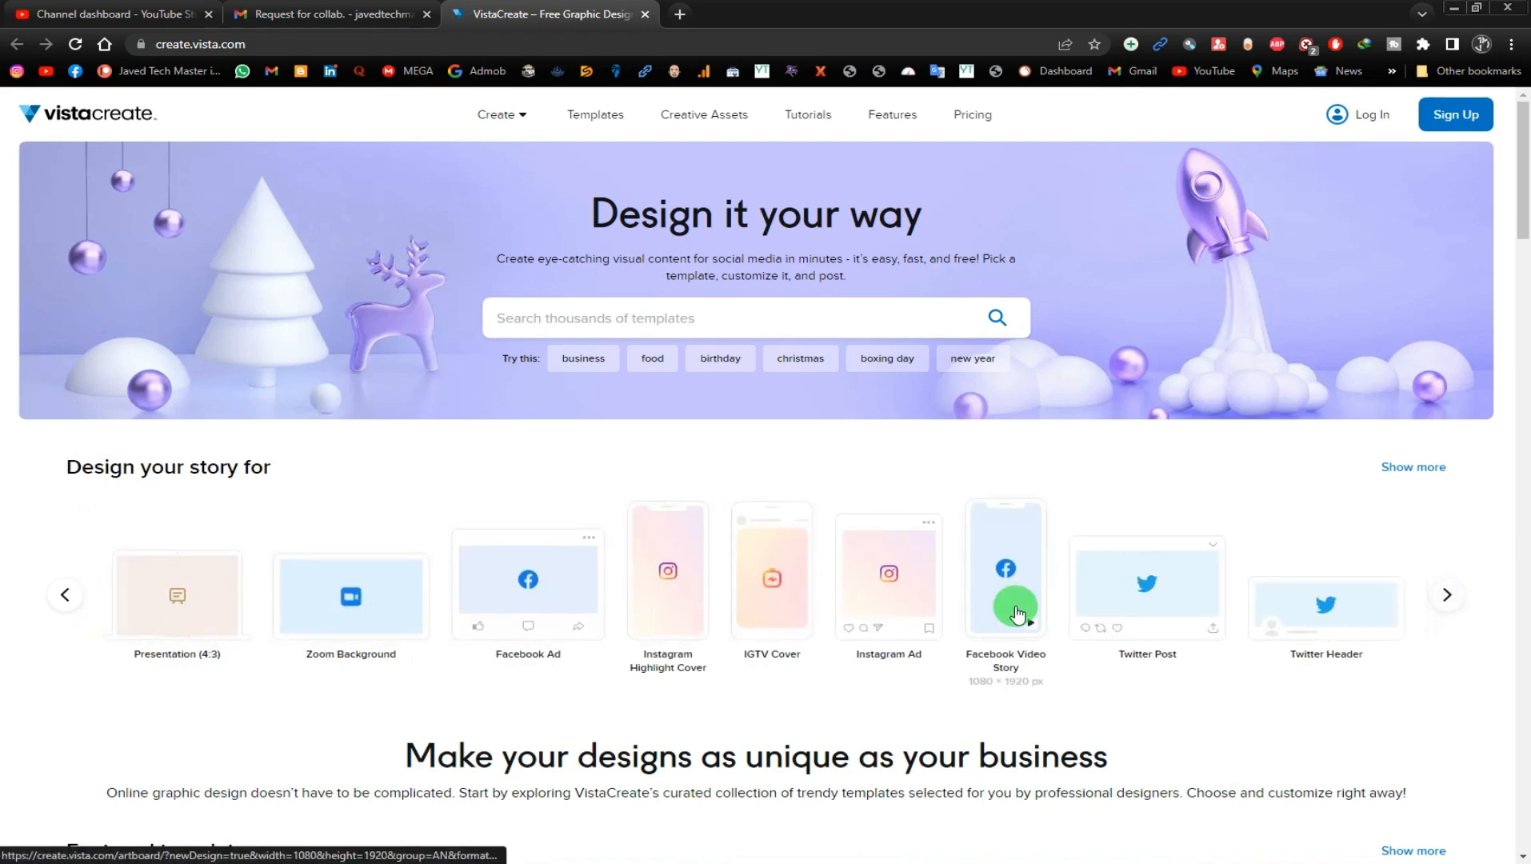
{"action": "left_click", "coordinate": [1442, 610]}
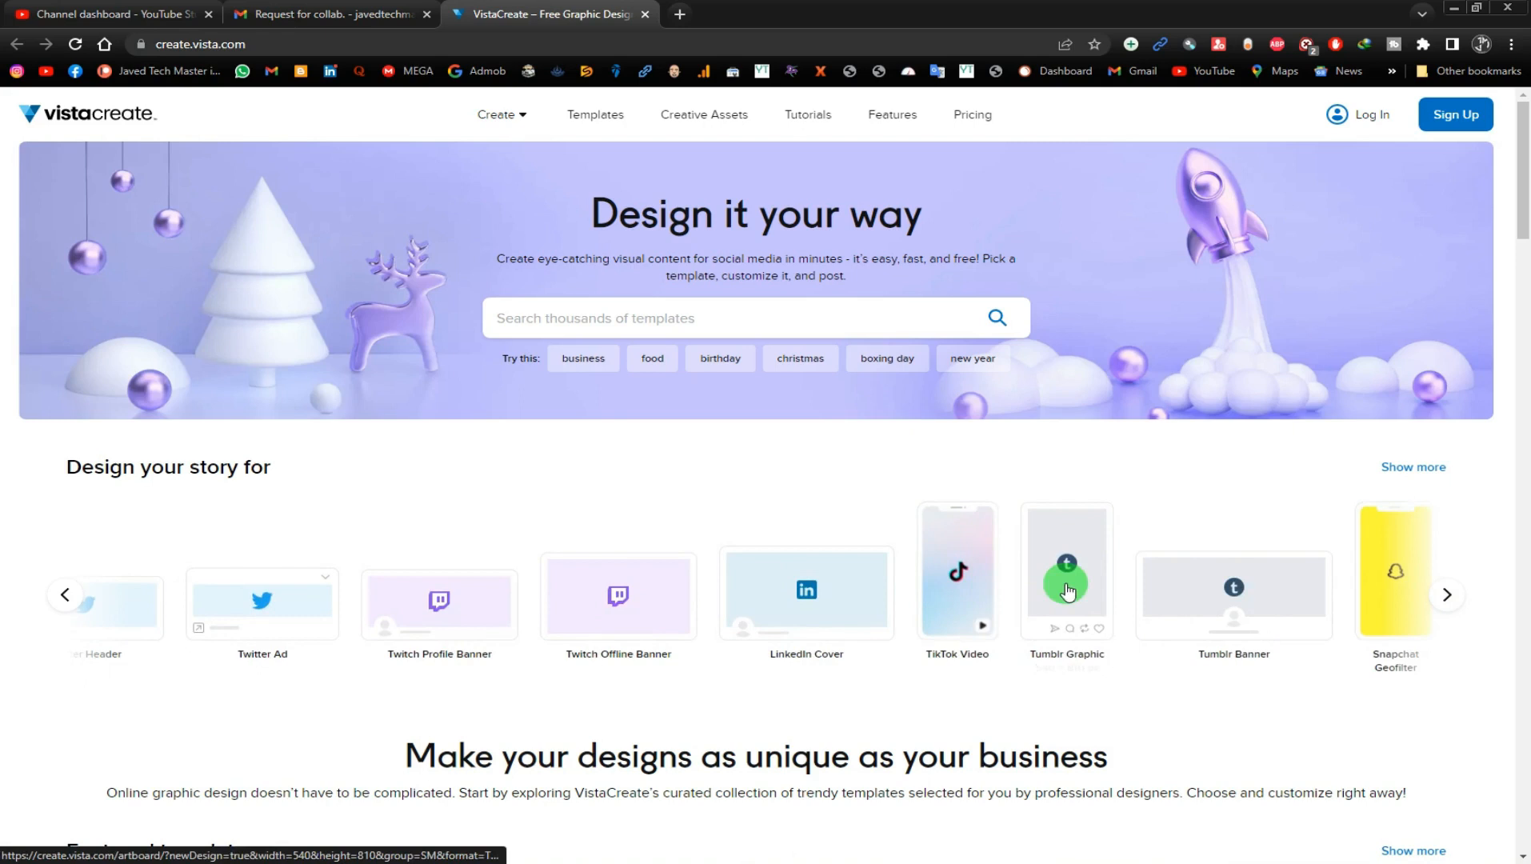
{"action": "left_click", "coordinate": [1436, 594]}
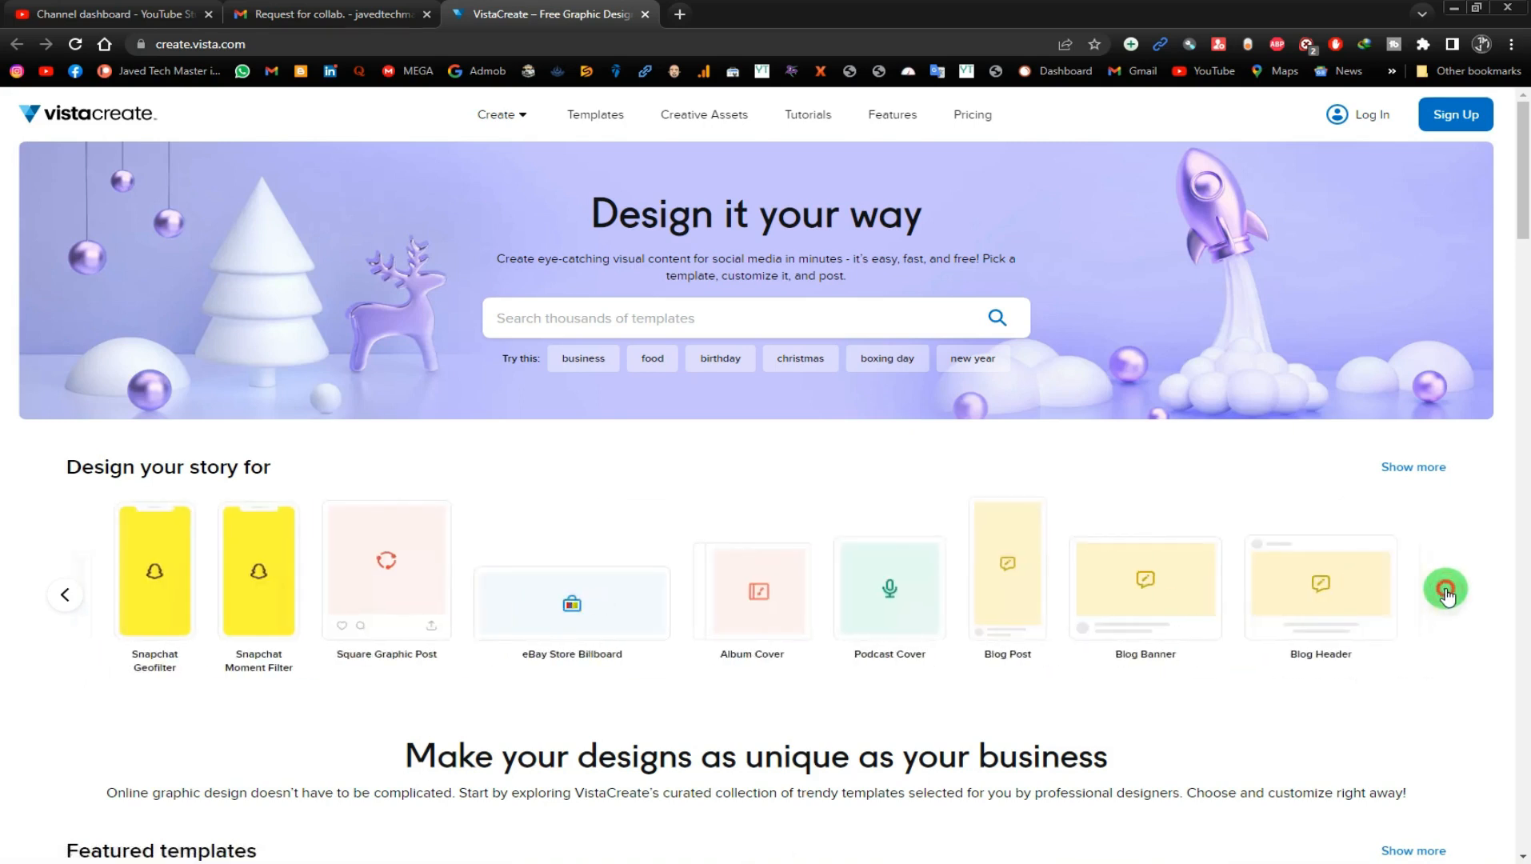
{"action": "left_click", "coordinate": [1445, 592]}
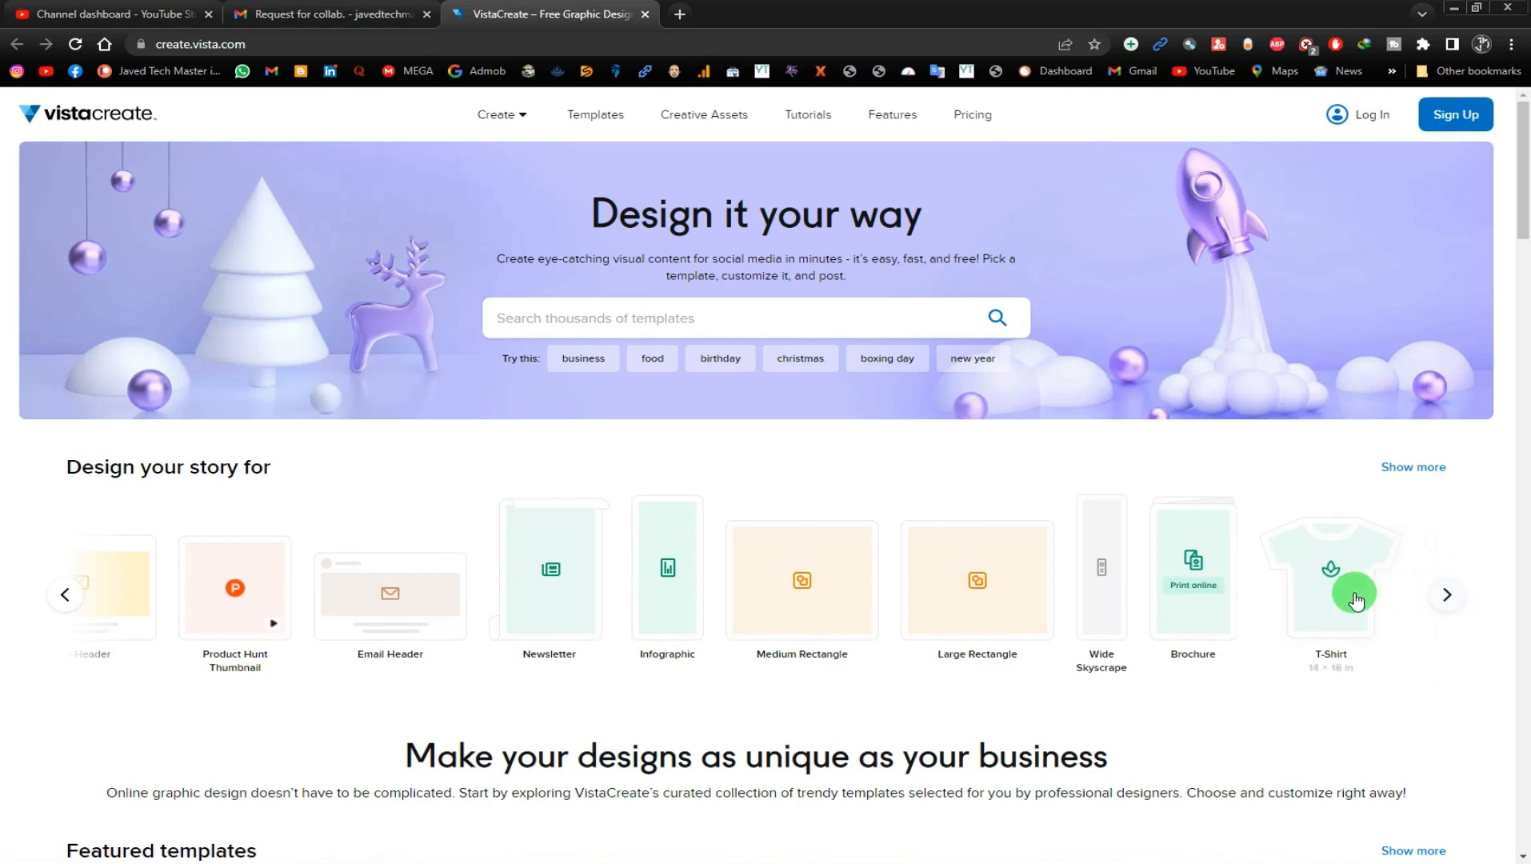
{"action": "left_click", "coordinate": [1444, 593]}
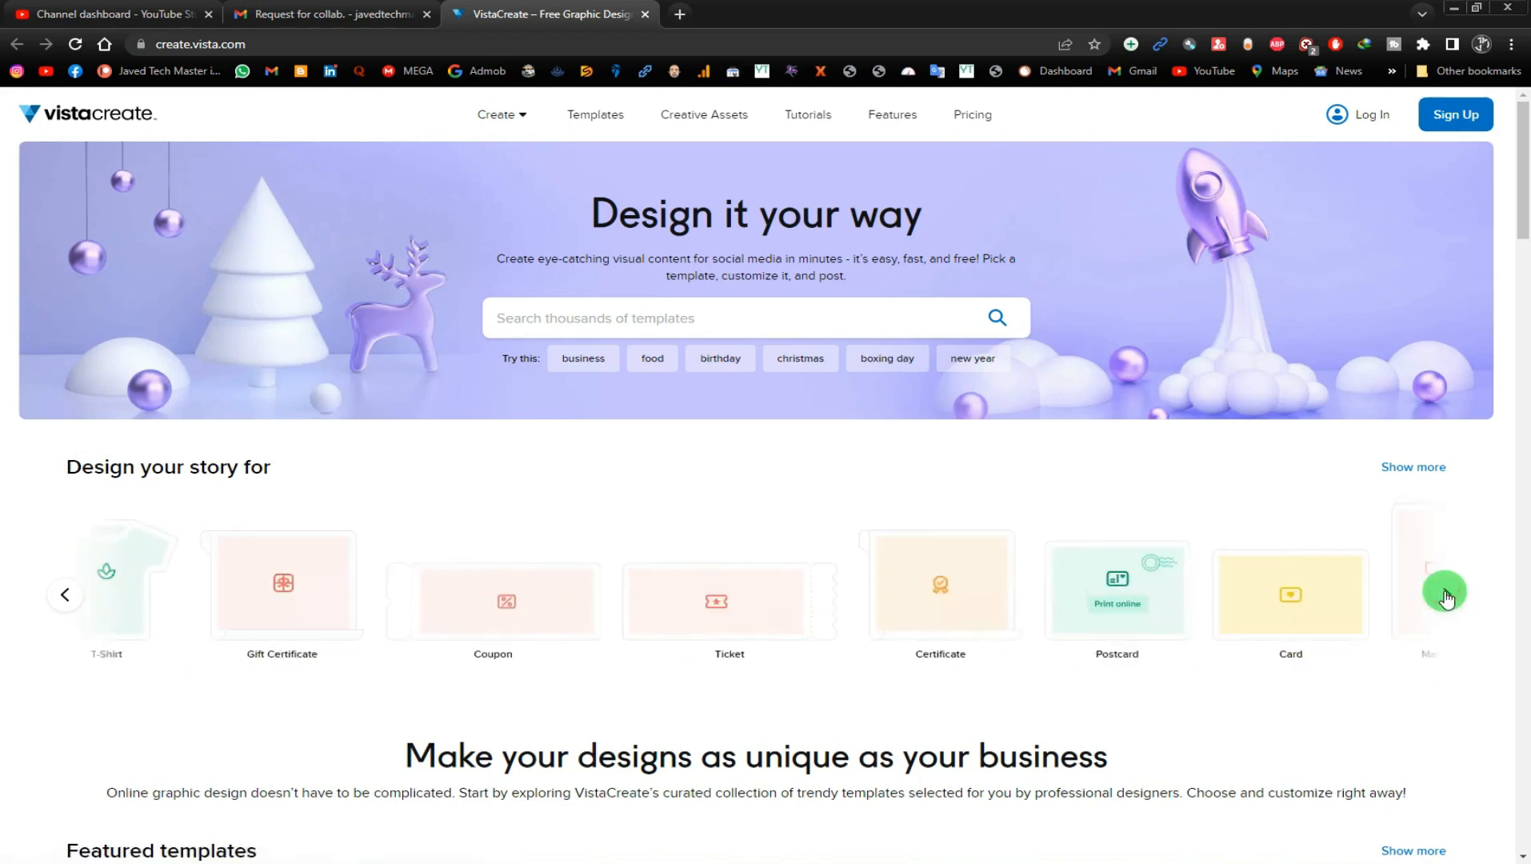
{"action": "left_click", "coordinate": [1444, 593]}
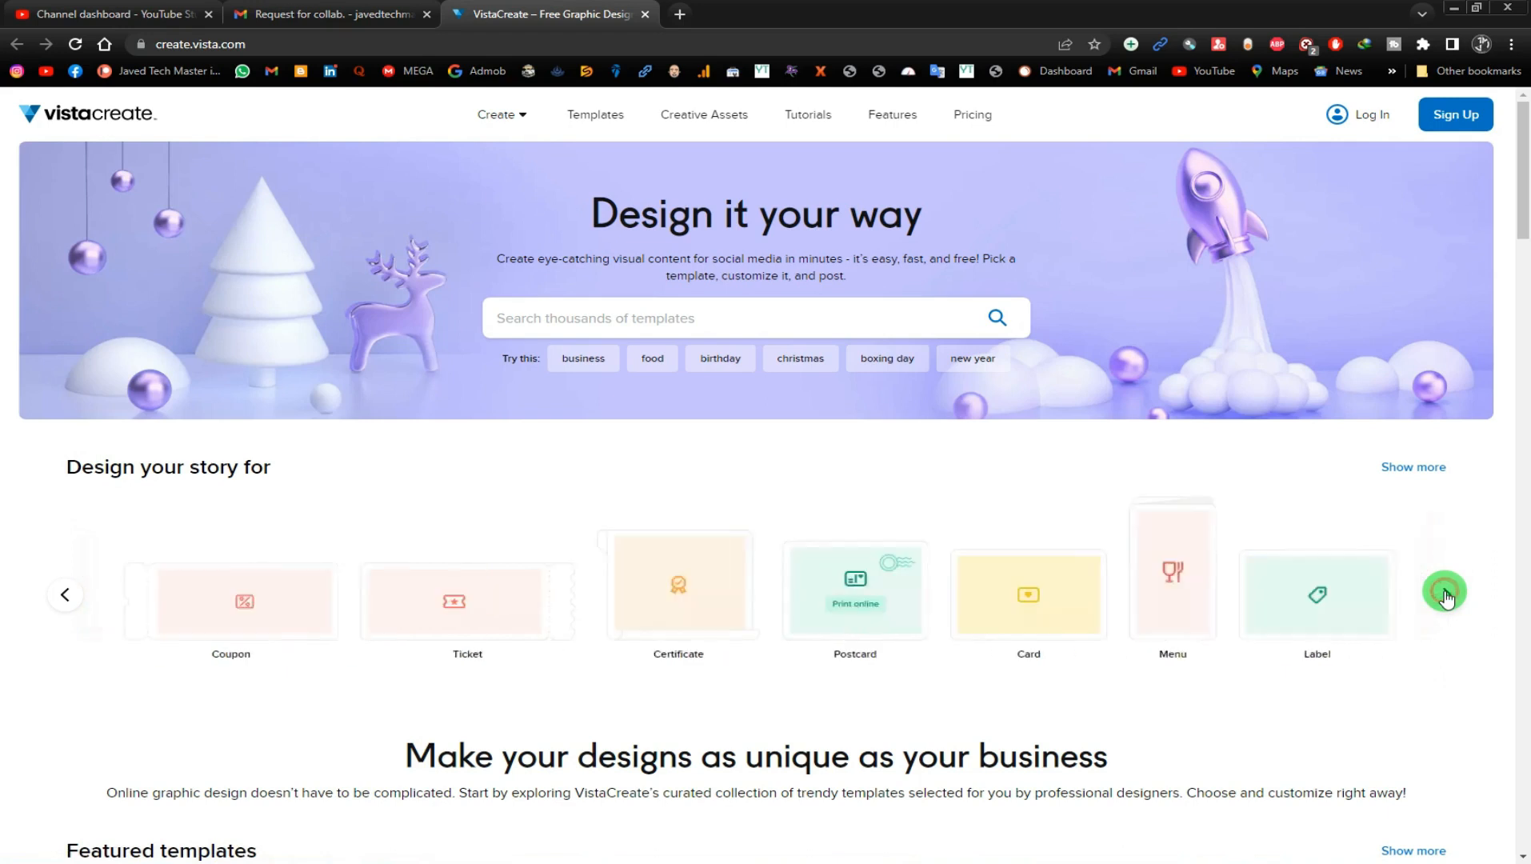
{"action": "left_click", "coordinate": [1444, 592]}
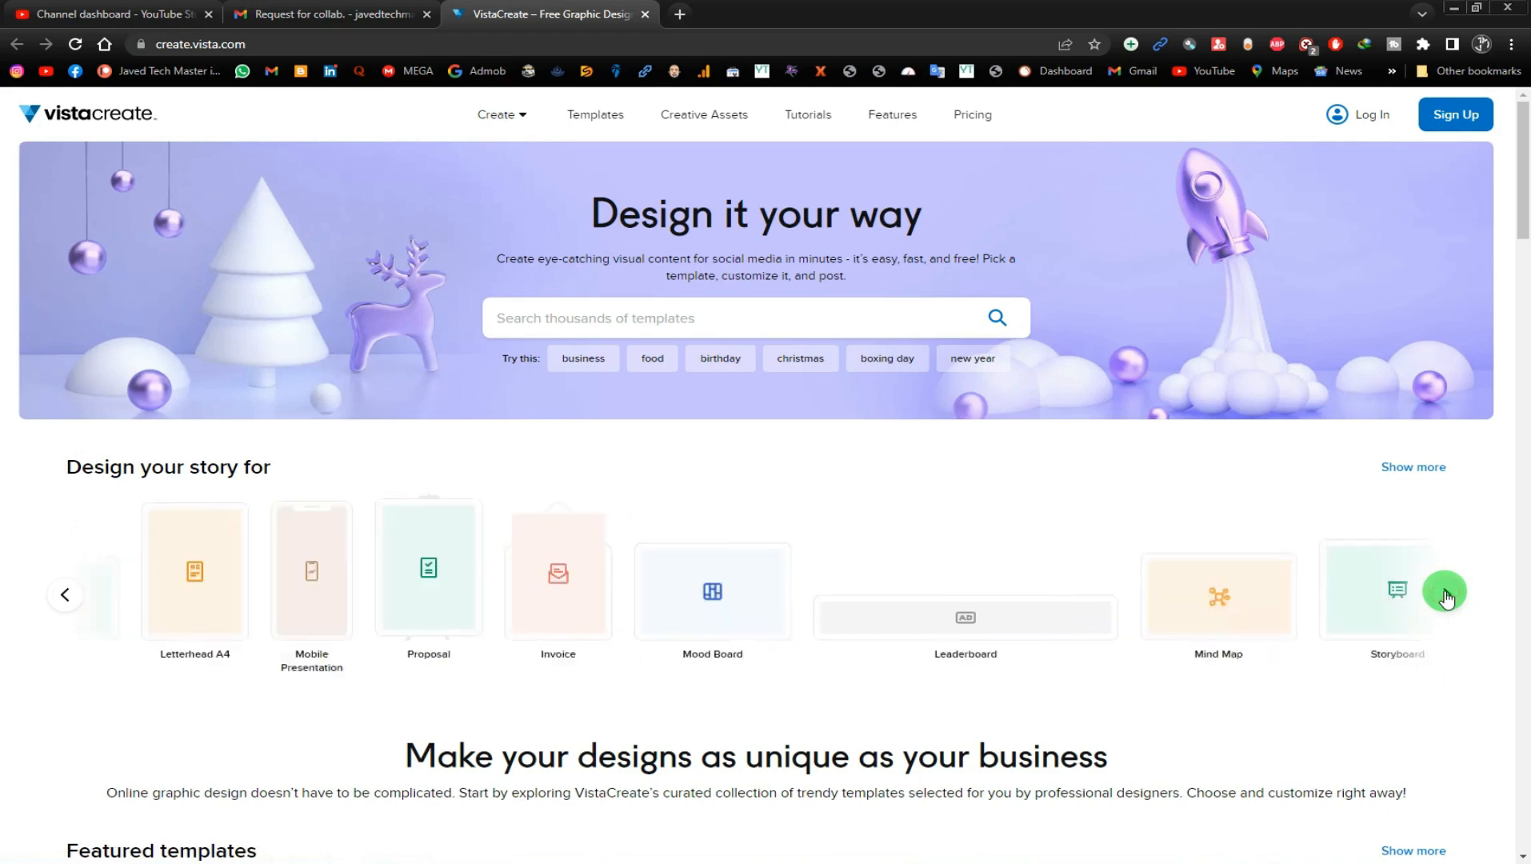
Step: Look through the homepage's template collections, starting with Featured templates, and the overview of design tools and features
{"action": "scroll", "coordinate": [752, 592], "scroll_direction": "down", "scroll_amount": 6}
{"action": "scroll", "coordinate": [758, 596], "scroll_direction": "down", "scroll_amount": 3}
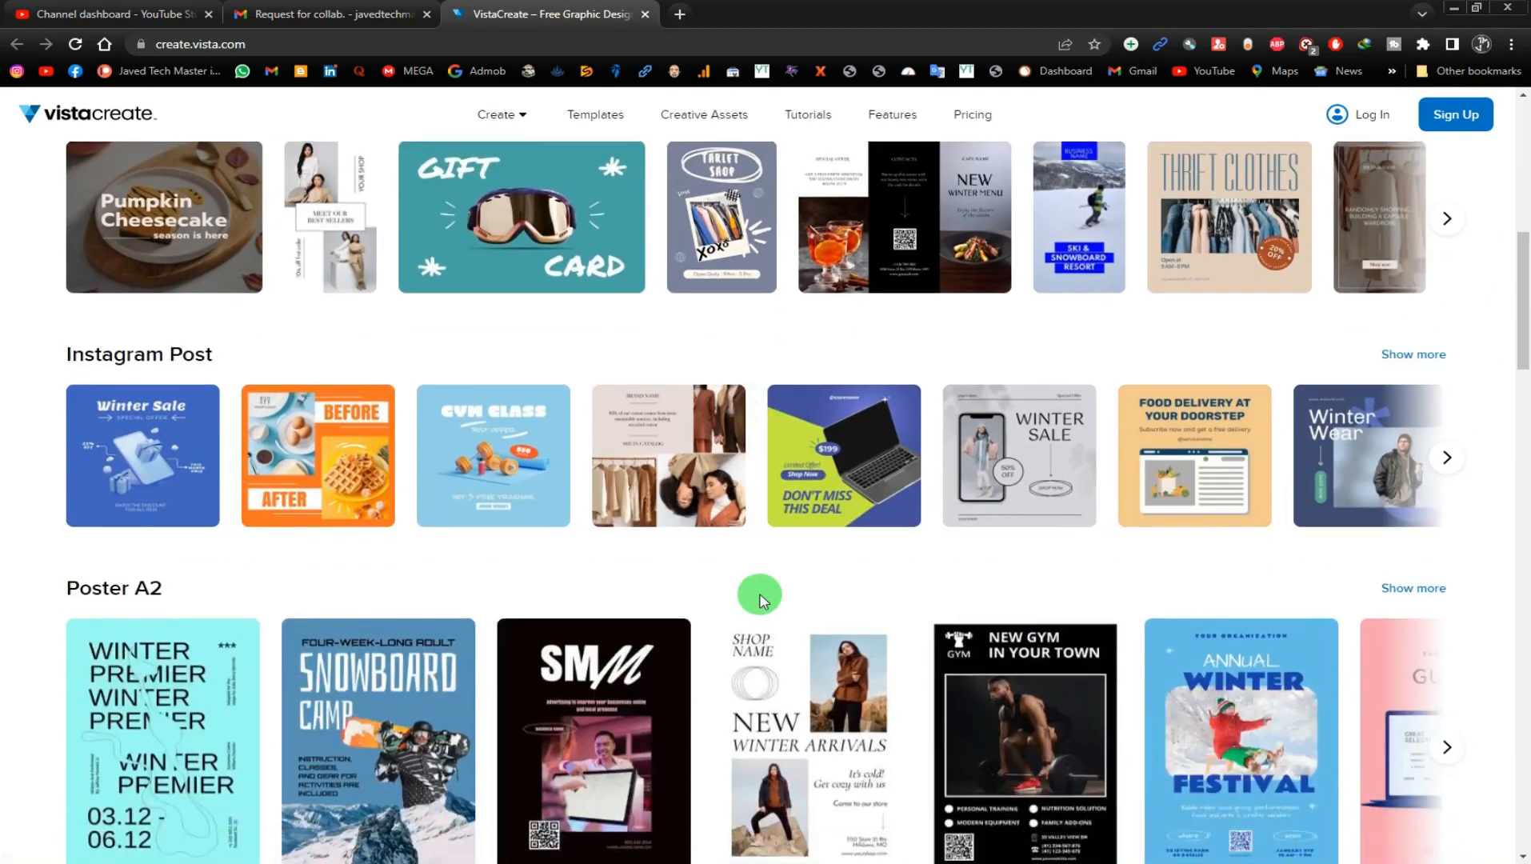
{"action": "scroll", "coordinate": [758, 593], "scroll_direction": "up", "scroll_amount": 2}
{"action": "left_click_drag", "start_coordinate": [53, 268], "coordinate": [320, 253]}
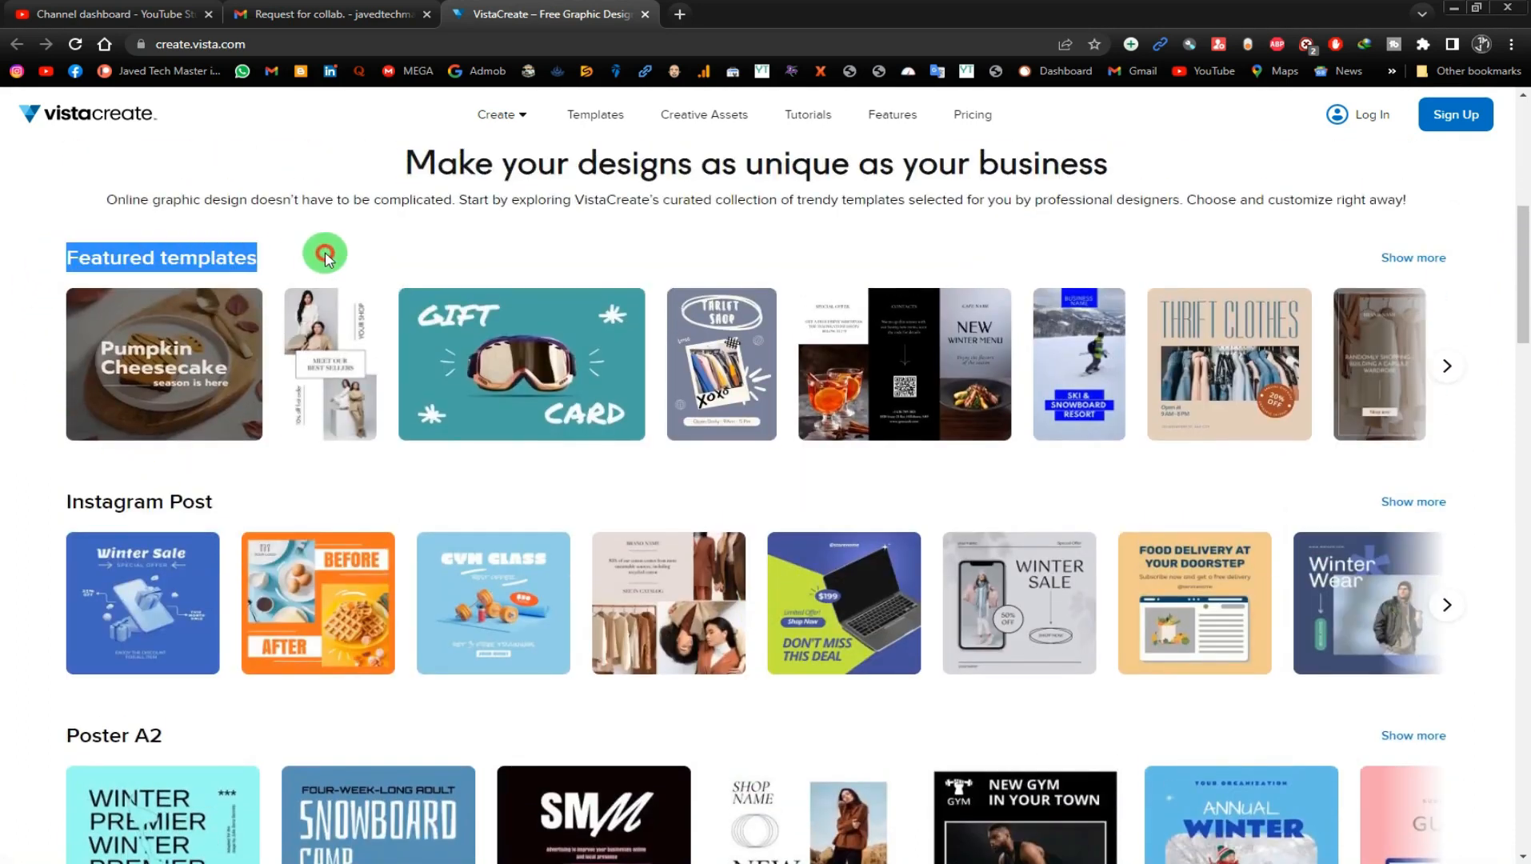
{"action": "left_click", "coordinate": [2, 214]}
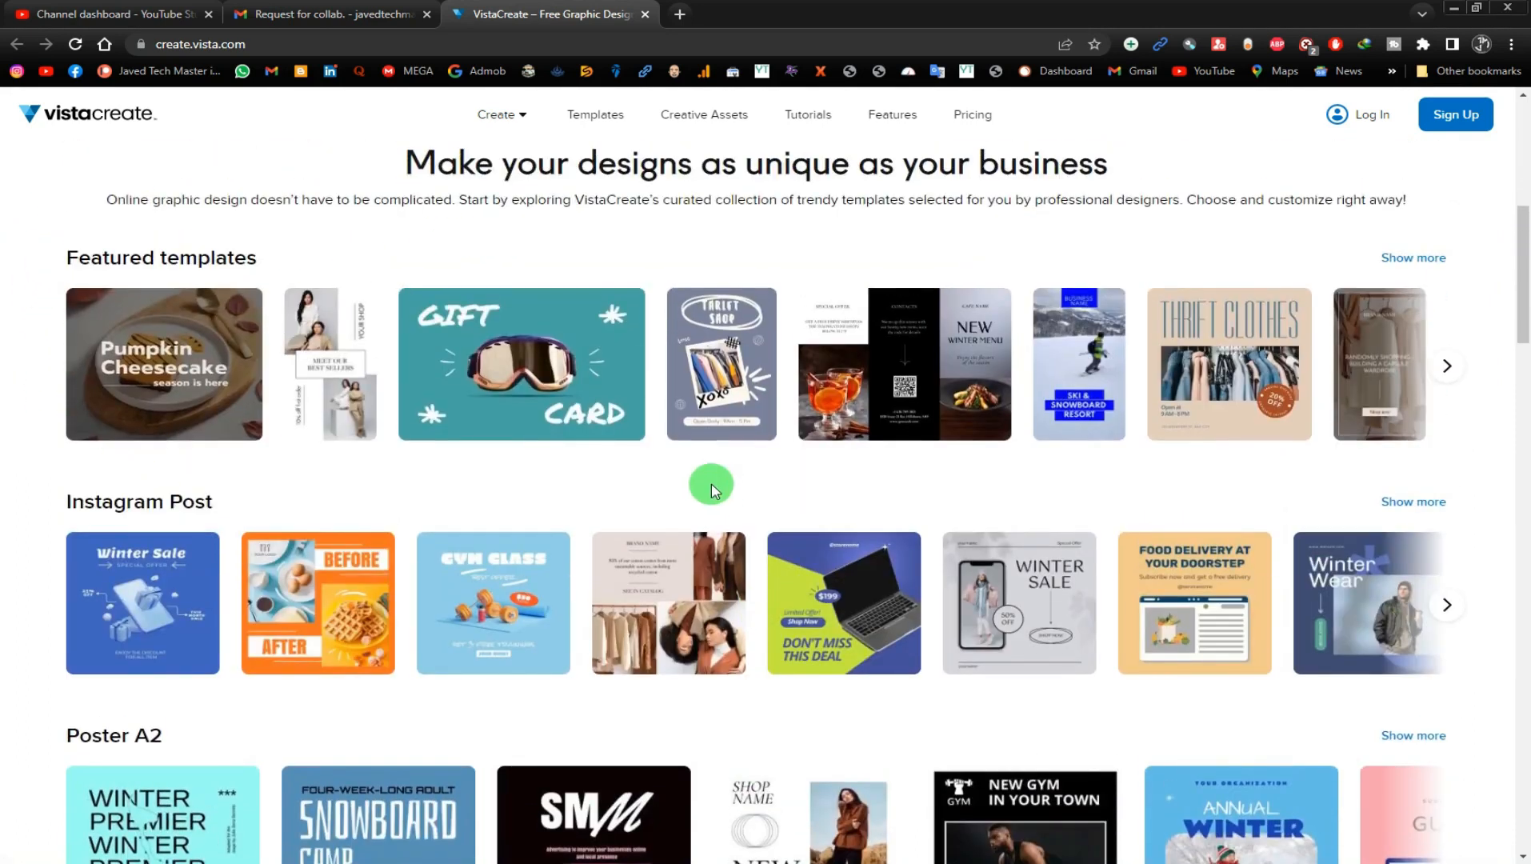
{"action": "scroll", "coordinate": [712, 484], "scroll_direction": "down", "scroll_amount": 4}
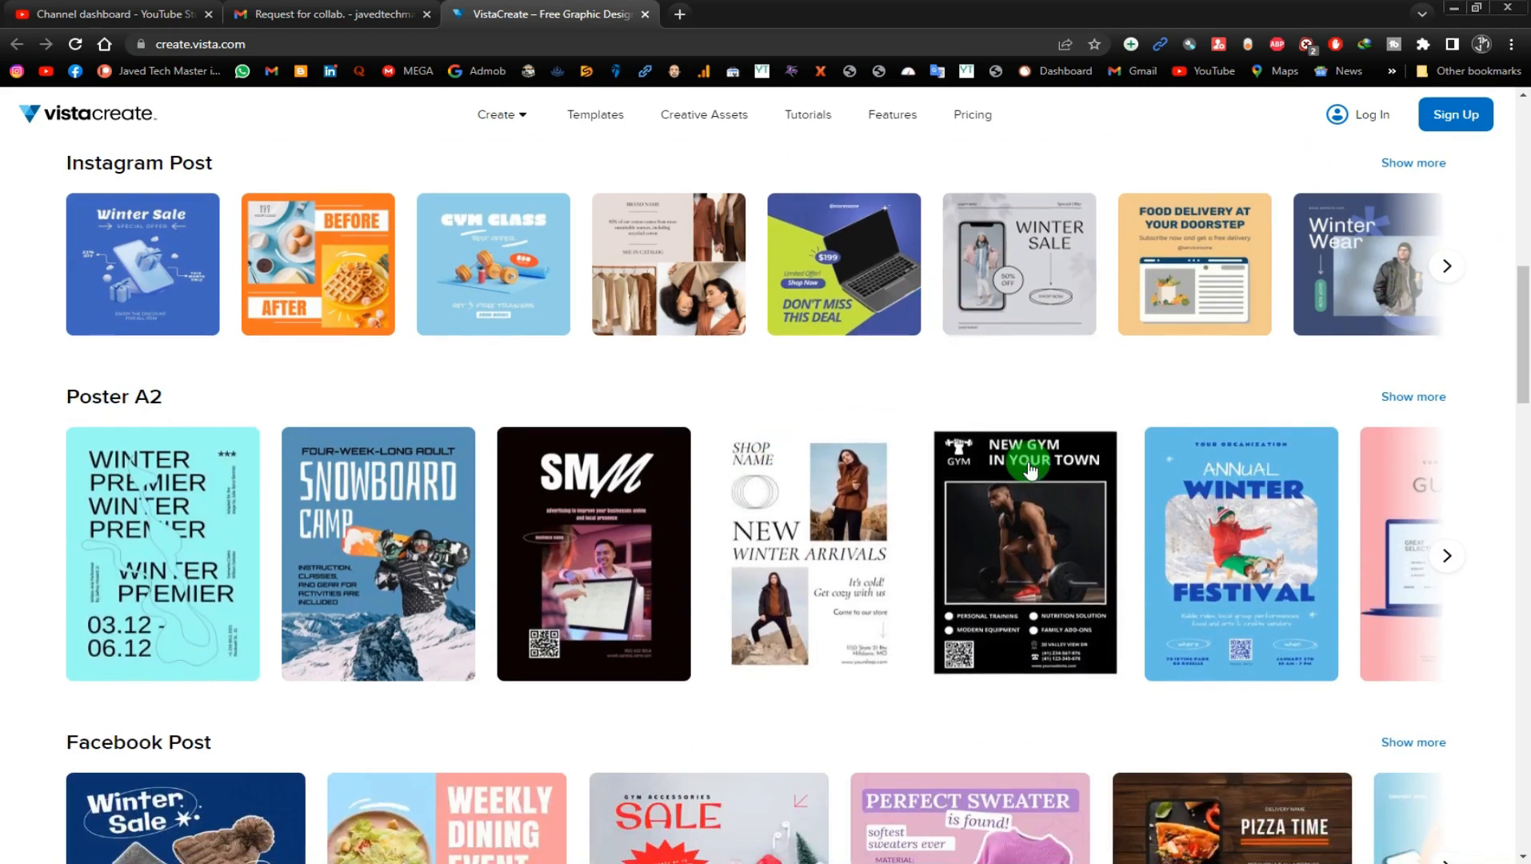
{"action": "scroll", "coordinate": [1027, 466], "scroll_direction": "down", "scroll_amount": 6}
{"action": "scroll", "coordinate": [1028, 466], "scroll_direction": "down", "scroll_amount": 10}
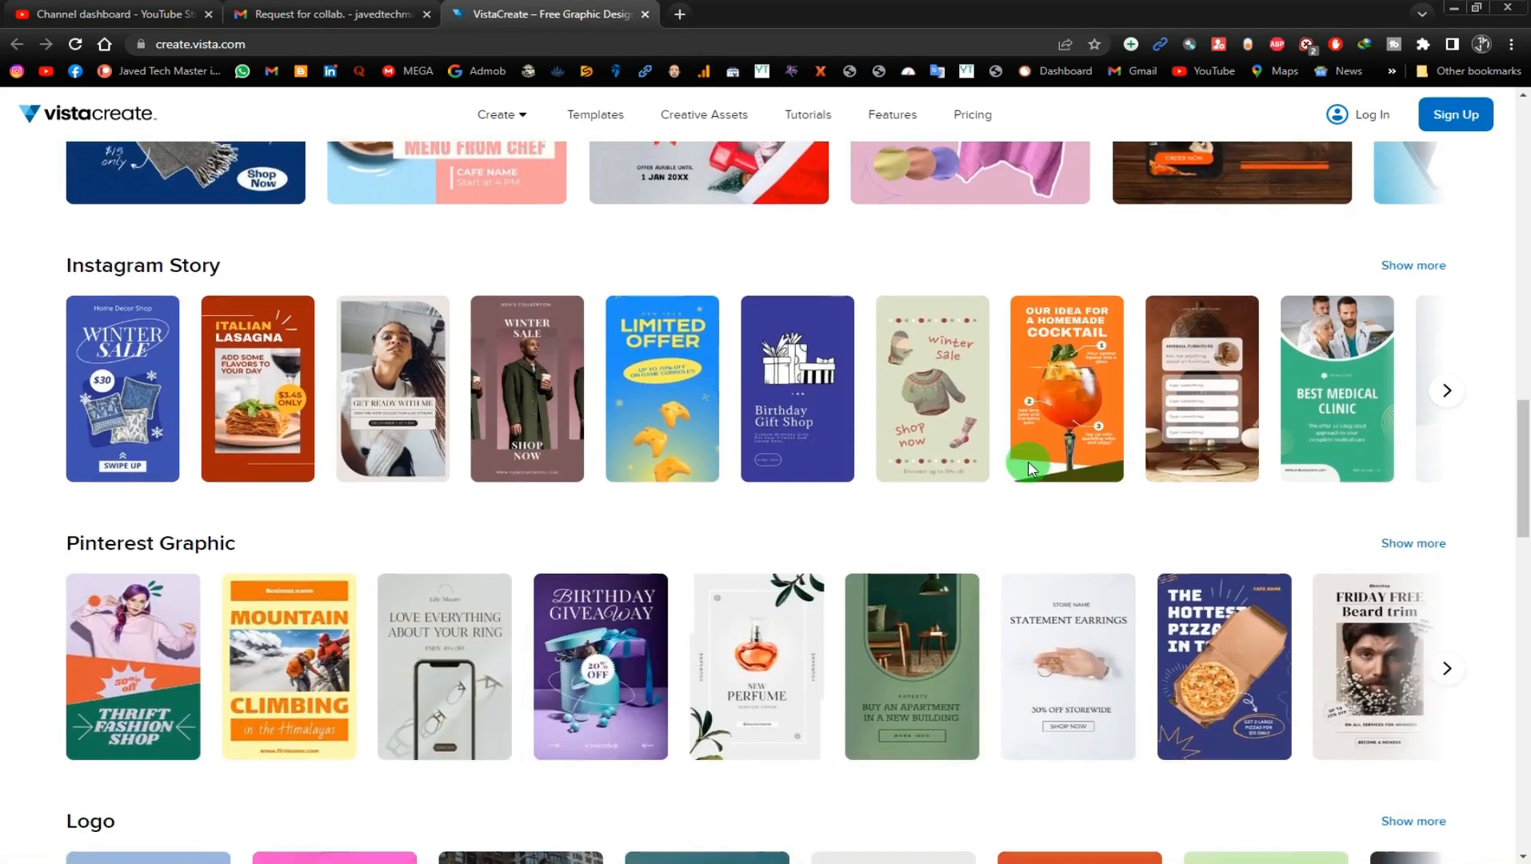
{"action": "scroll", "coordinate": [1029, 471], "scroll_direction": "down", "scroll_amount": 5}
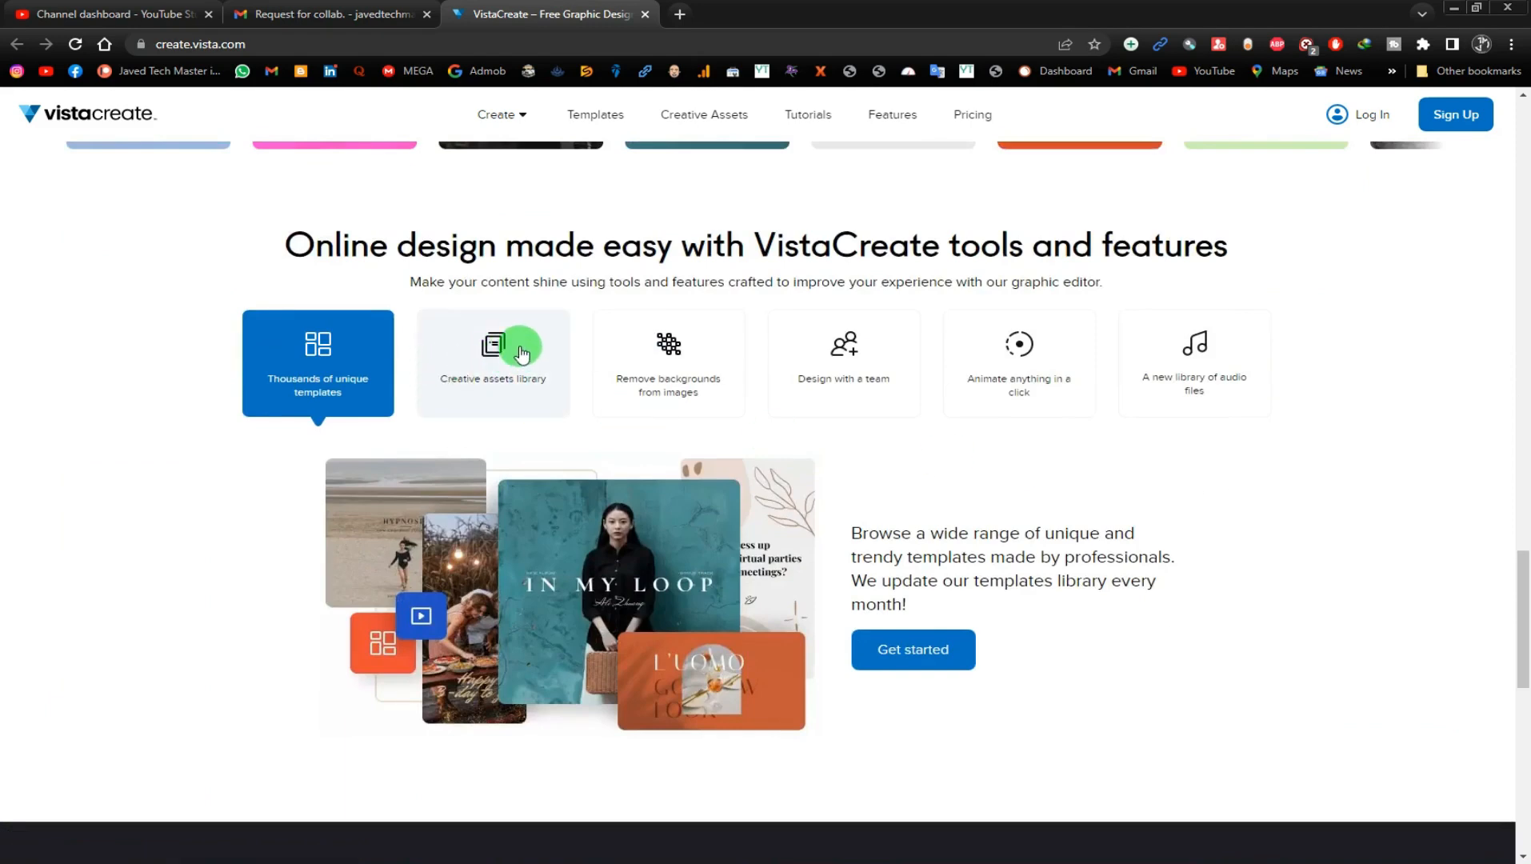
{"action": "scroll", "coordinate": [521, 353], "scroll_direction": "up", "scroll_amount": 1}
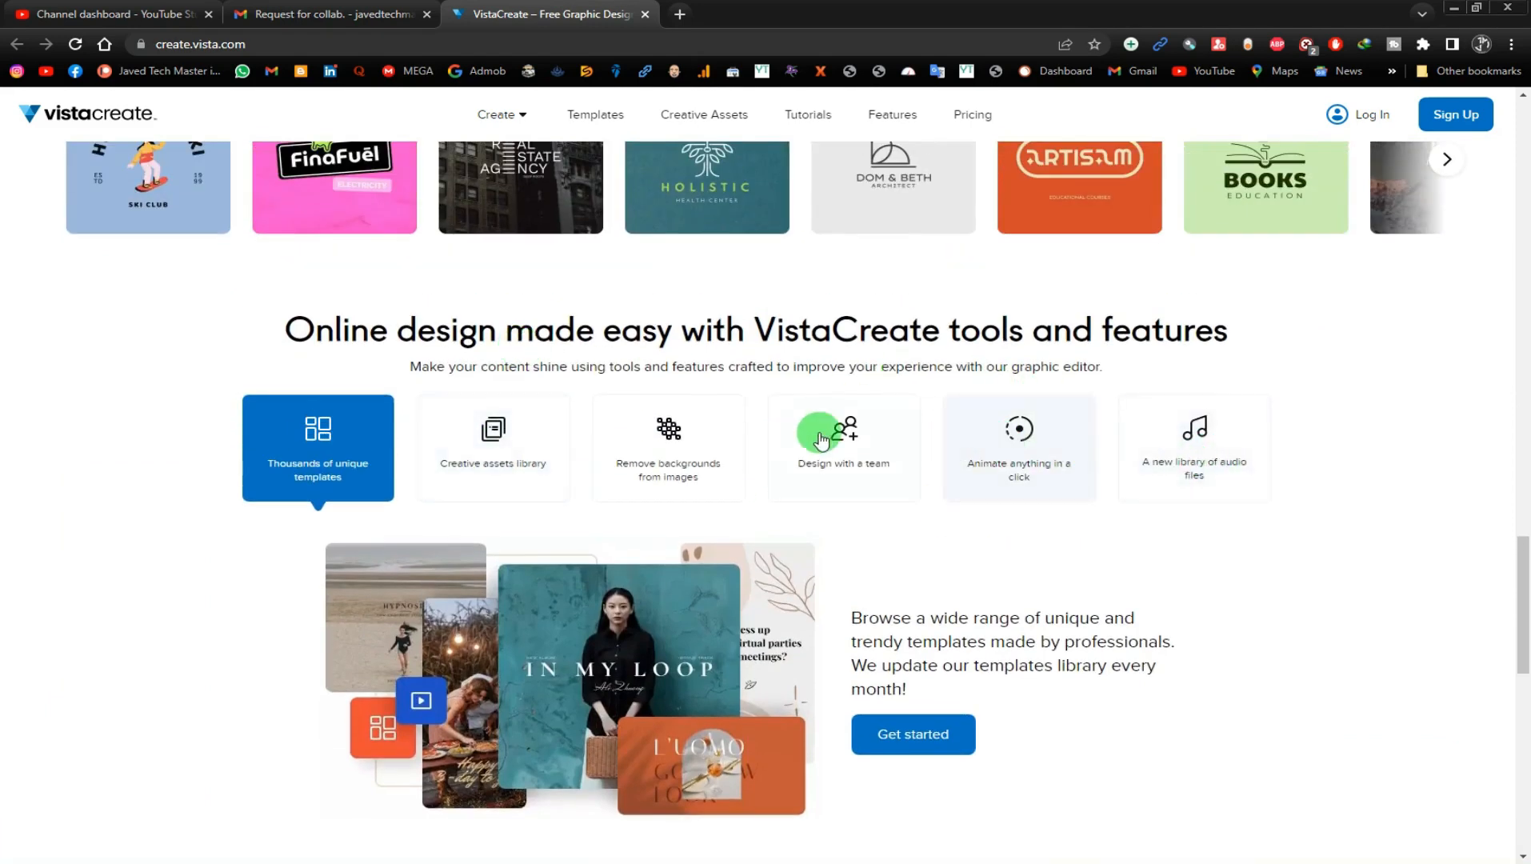
{"action": "scroll", "coordinate": [458, 454], "scroll_direction": "down", "scroll_amount": 7}
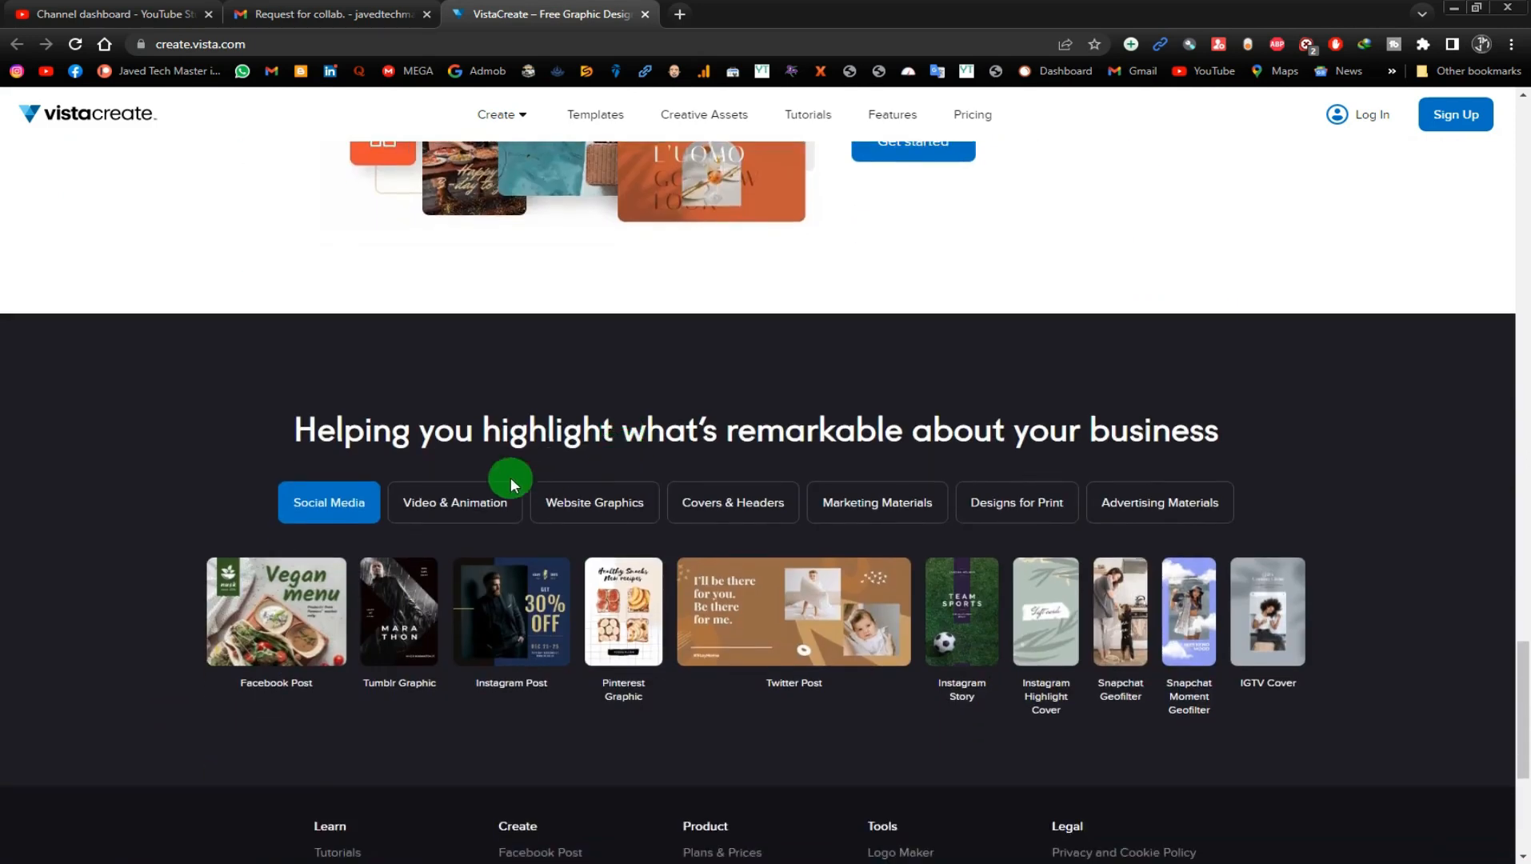
Step: Examine the business design categories from Video & Animation through Advertising Materials, including the remaining advertising formats
{"action": "left_click", "coordinate": [468, 508]}
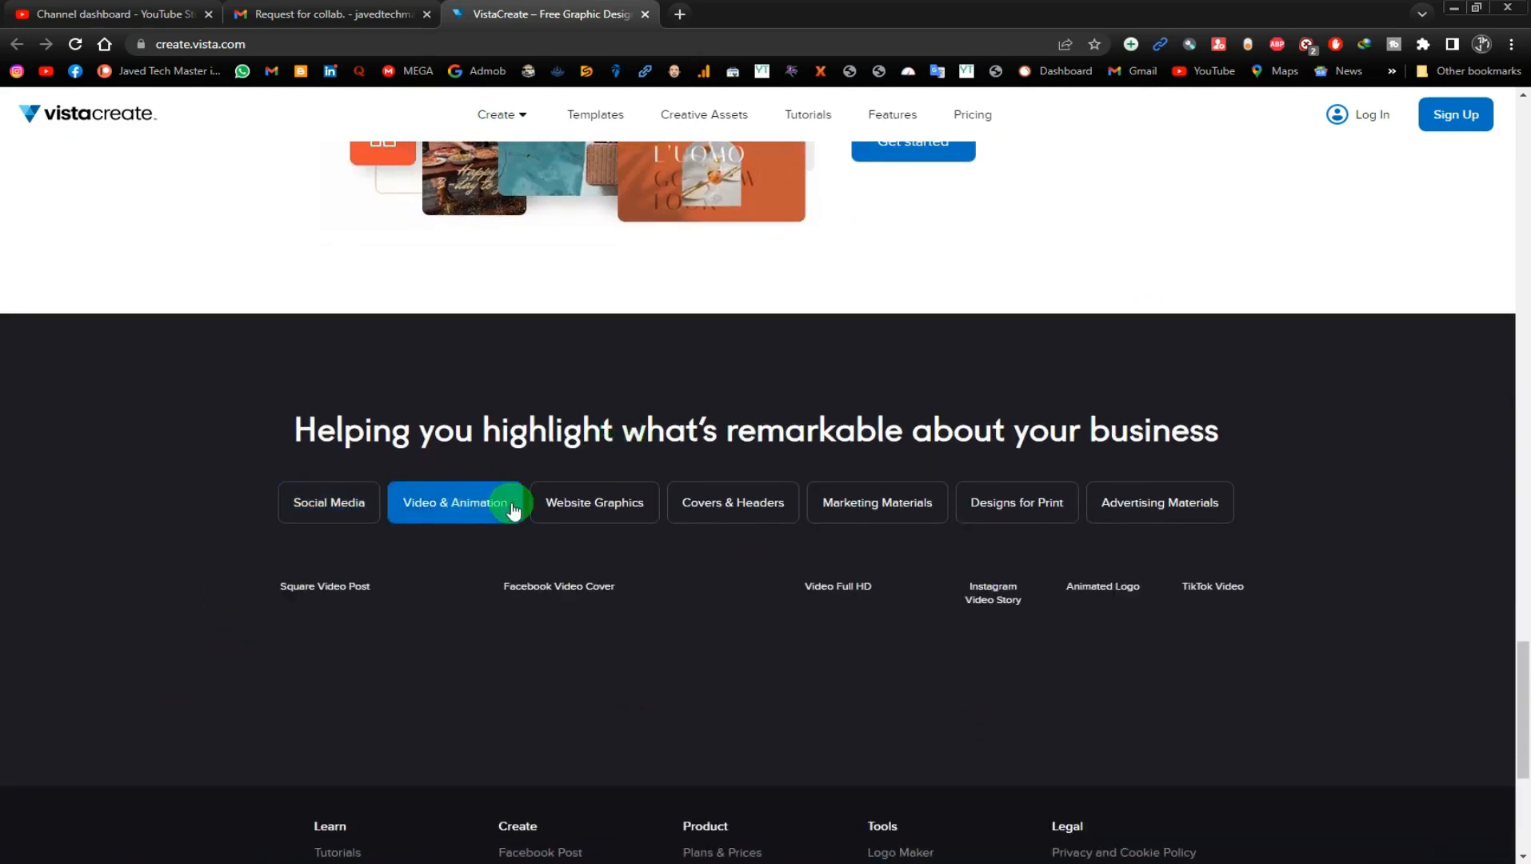
{"action": "left_click", "coordinate": [616, 505]}
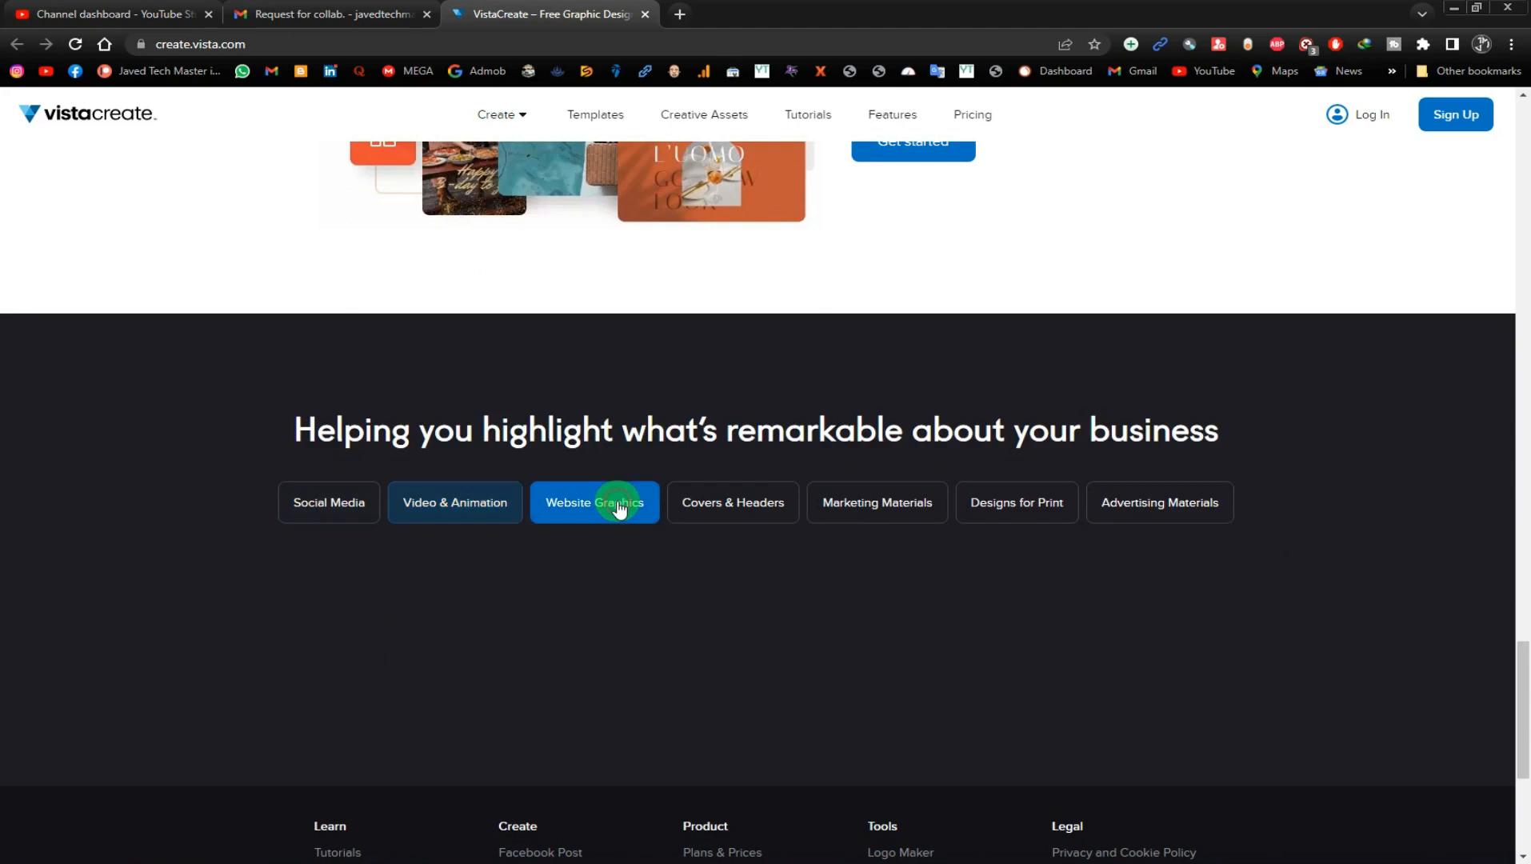
{"action": "left_click", "coordinate": [757, 523]}
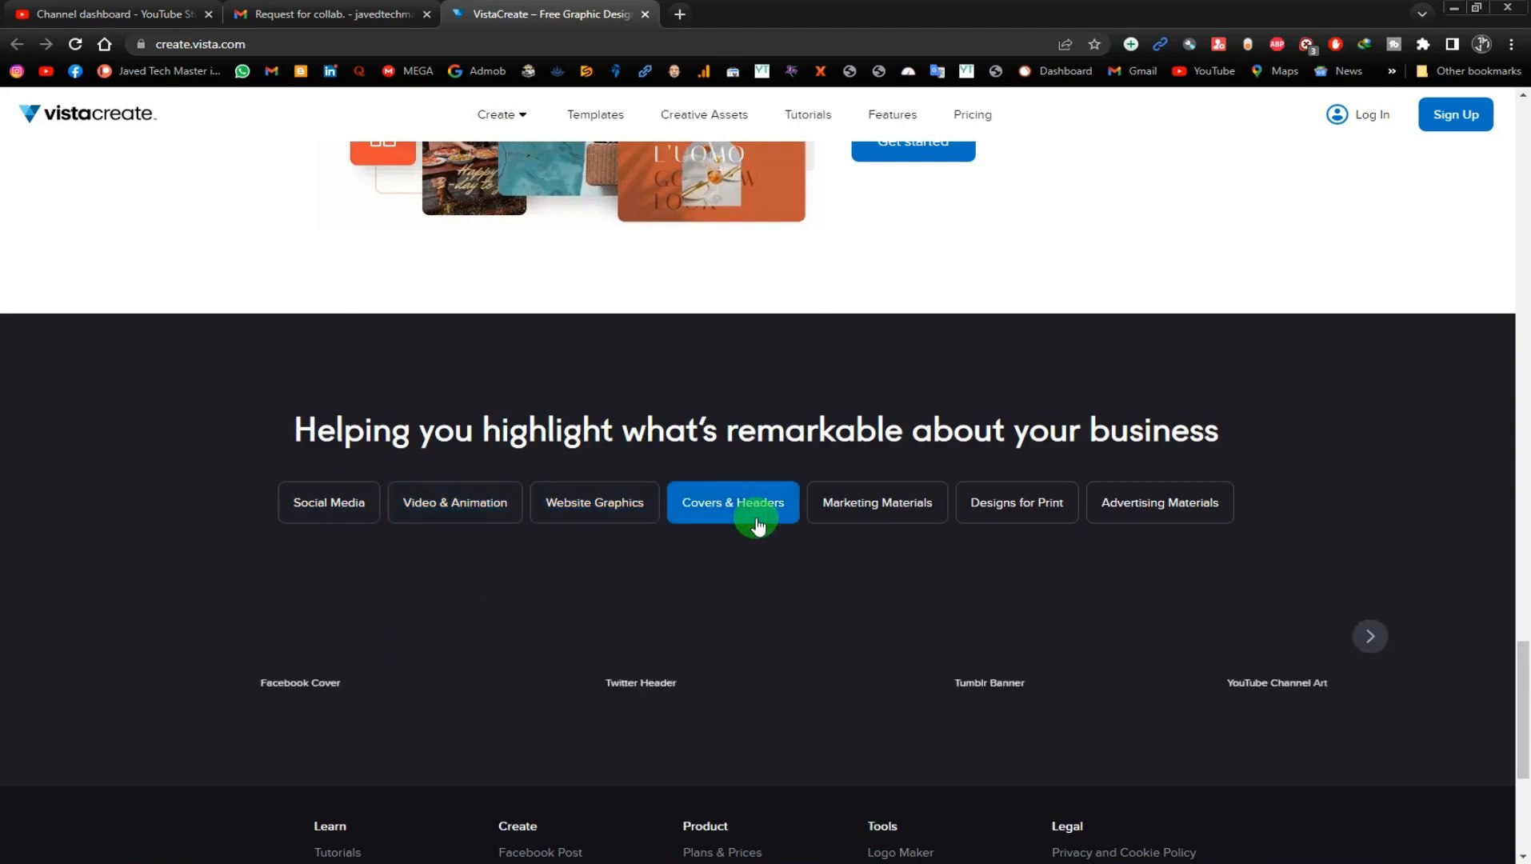
{"action": "left_click", "coordinate": [868, 514]}
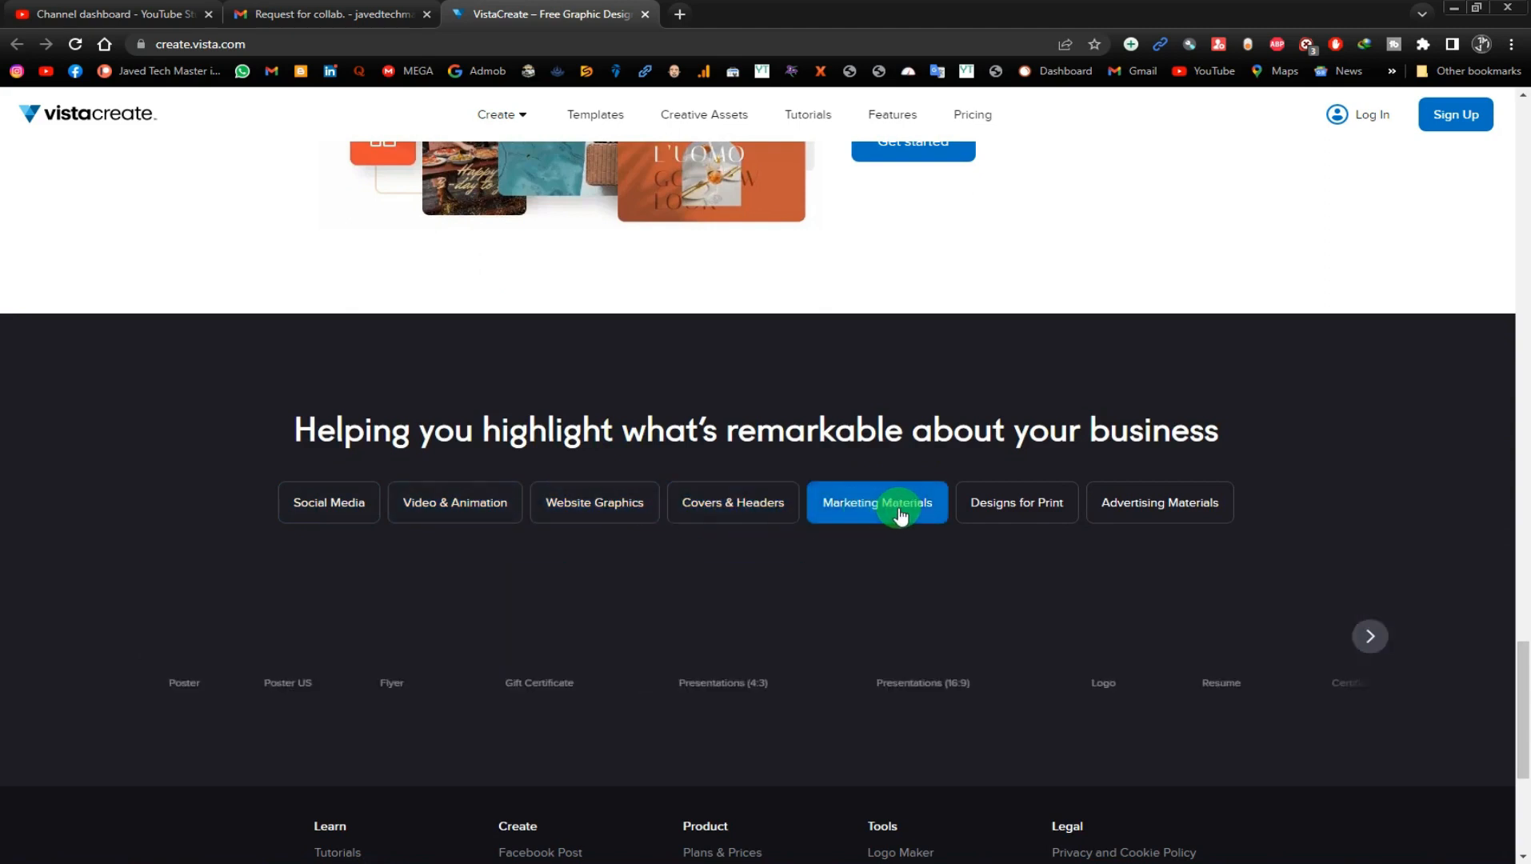
{"action": "left_click", "coordinate": [1021, 514]}
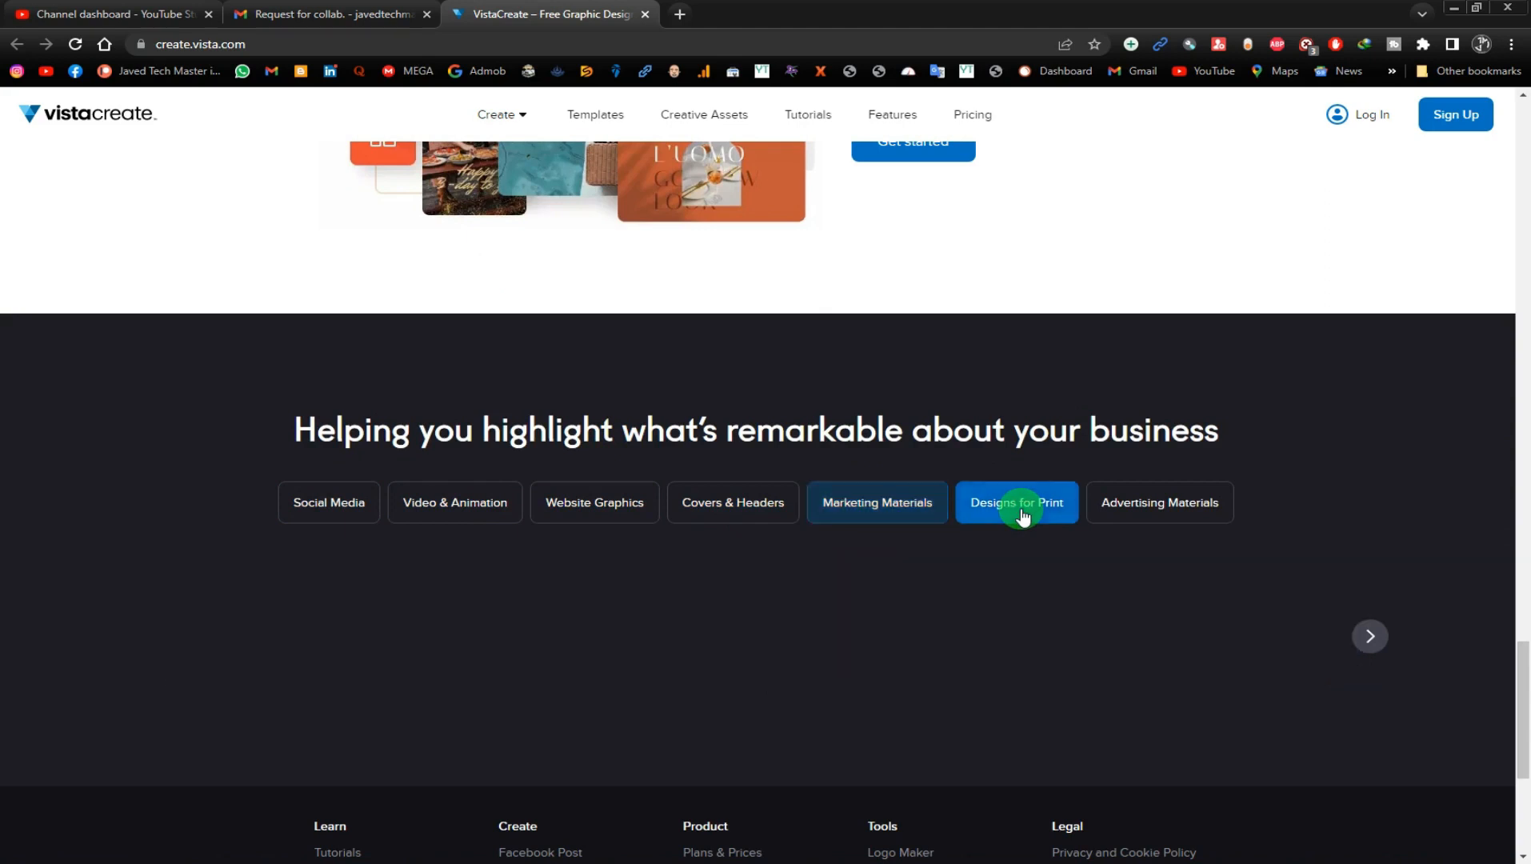
{"action": "left_click", "coordinate": [1135, 514]}
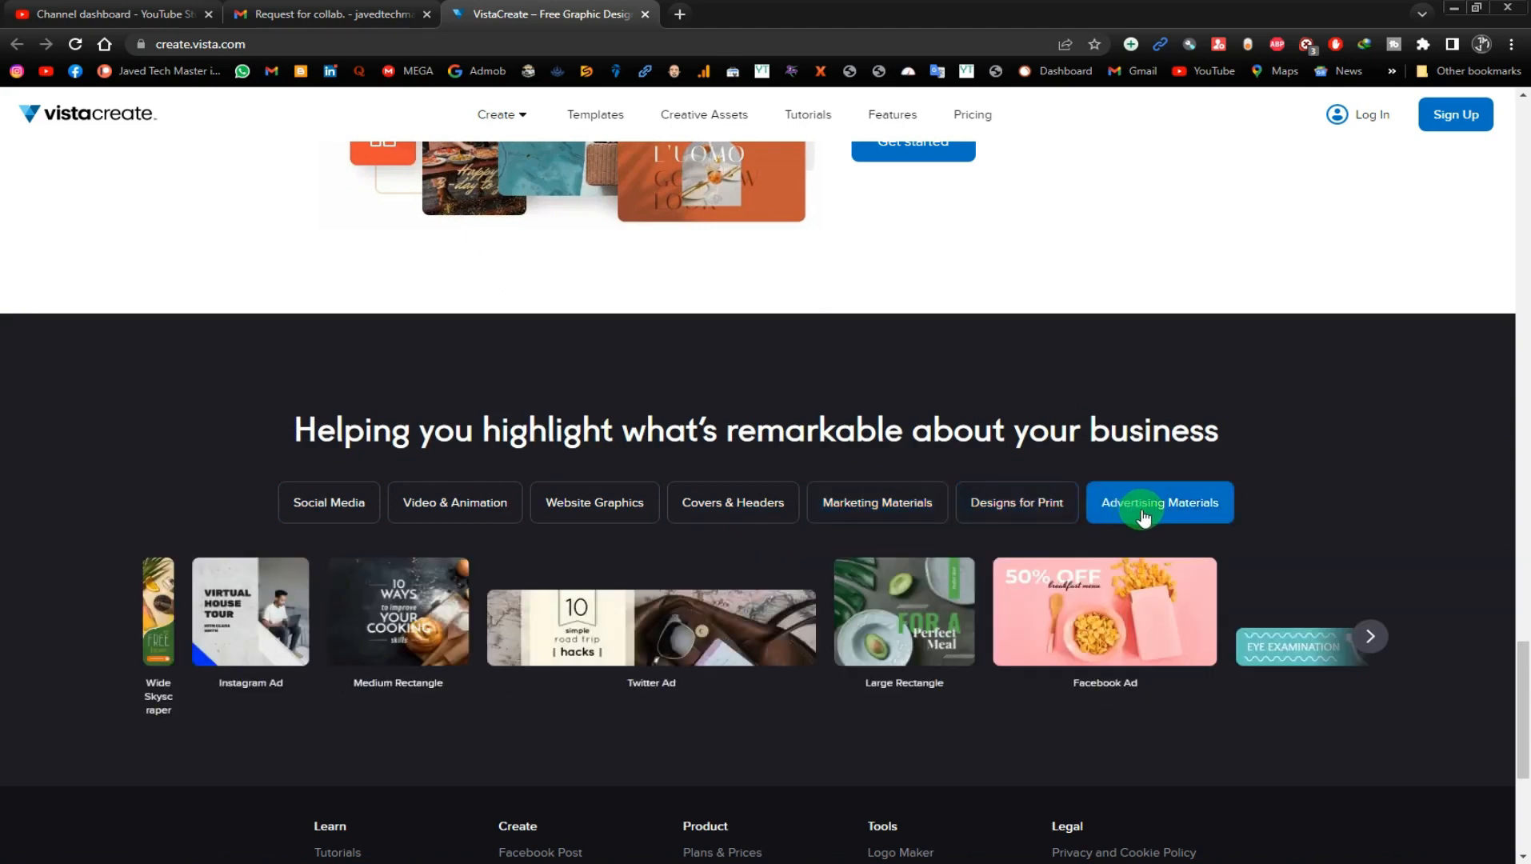
{"action": "left_click", "coordinate": [1367, 642]}
{"action": "left_click", "coordinate": [1032, 497]}
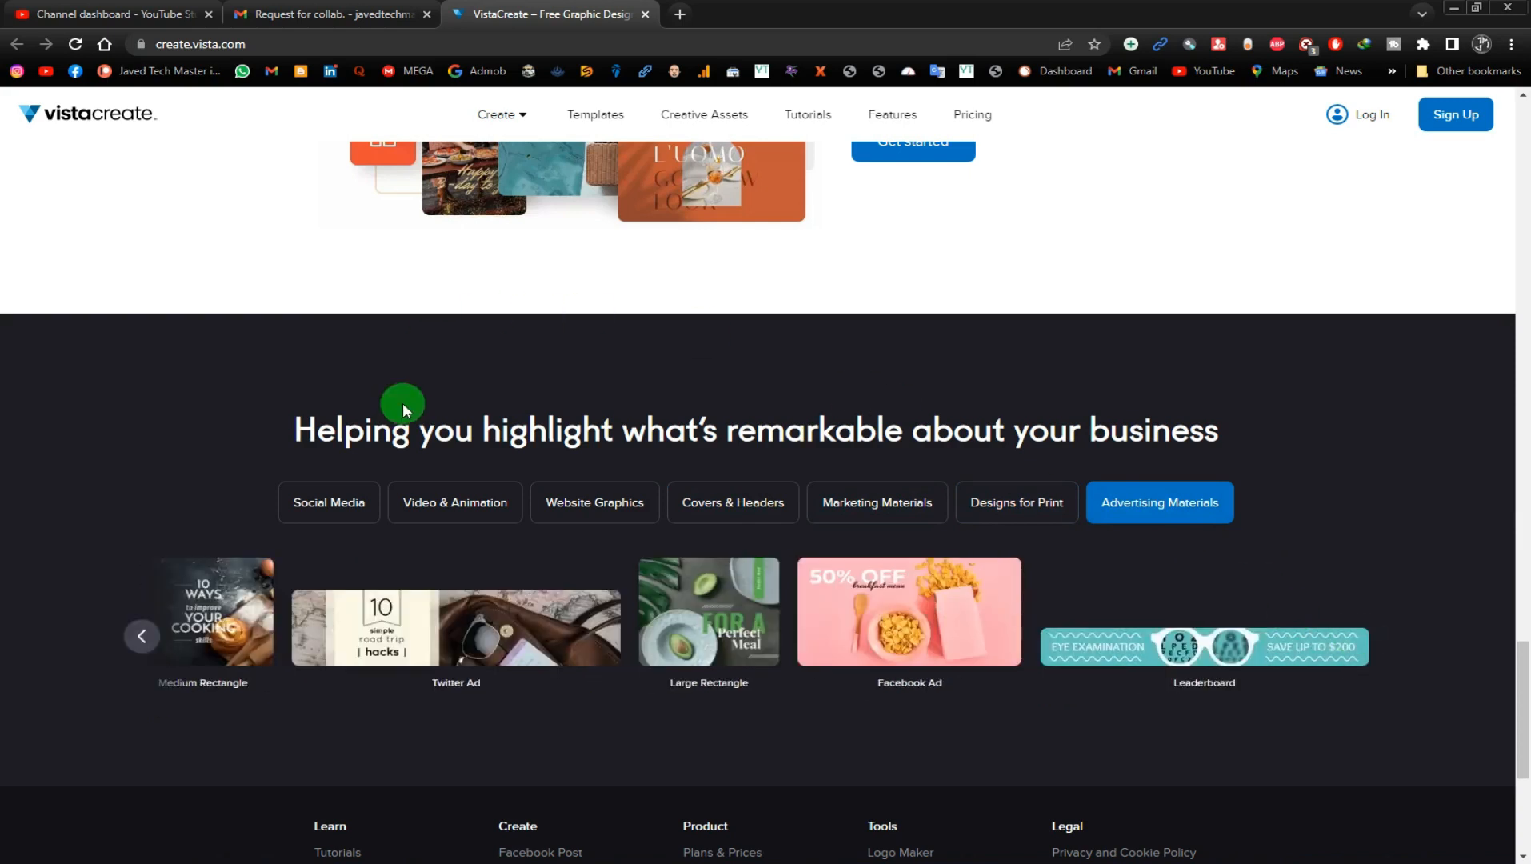
Step: Return to the start of the homepage, open the Create page and look over the design types it offers
{"action": "scroll", "coordinate": [608, 396], "scroll_direction": "up", "scroll_amount": 20}
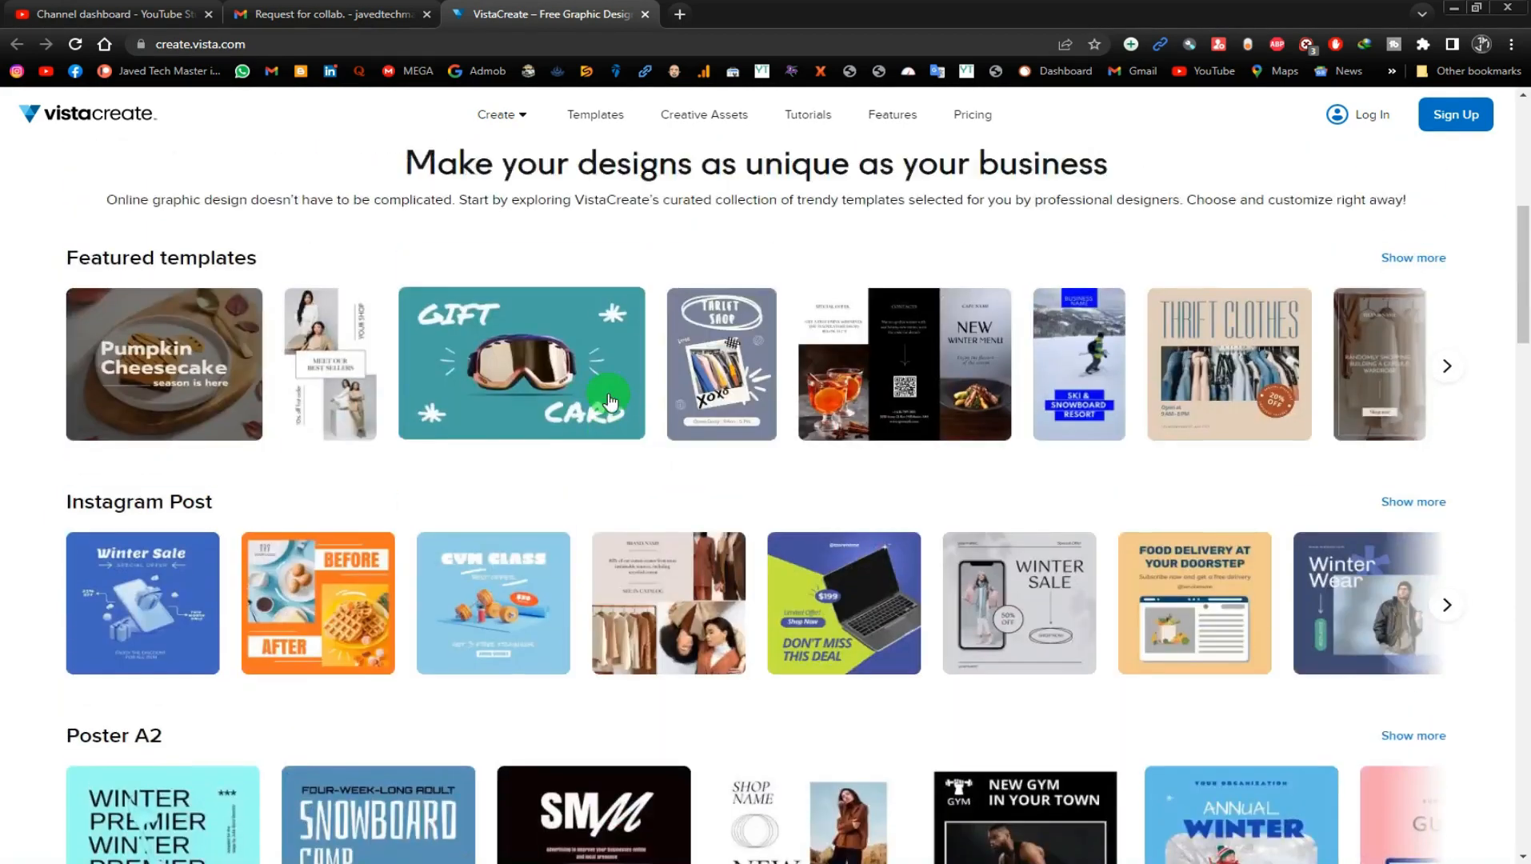
{"action": "scroll", "coordinate": [608, 396], "scroll_direction": "up", "scroll_amount": 7}
{"action": "mouse_move", "coordinate": [516, 120]}
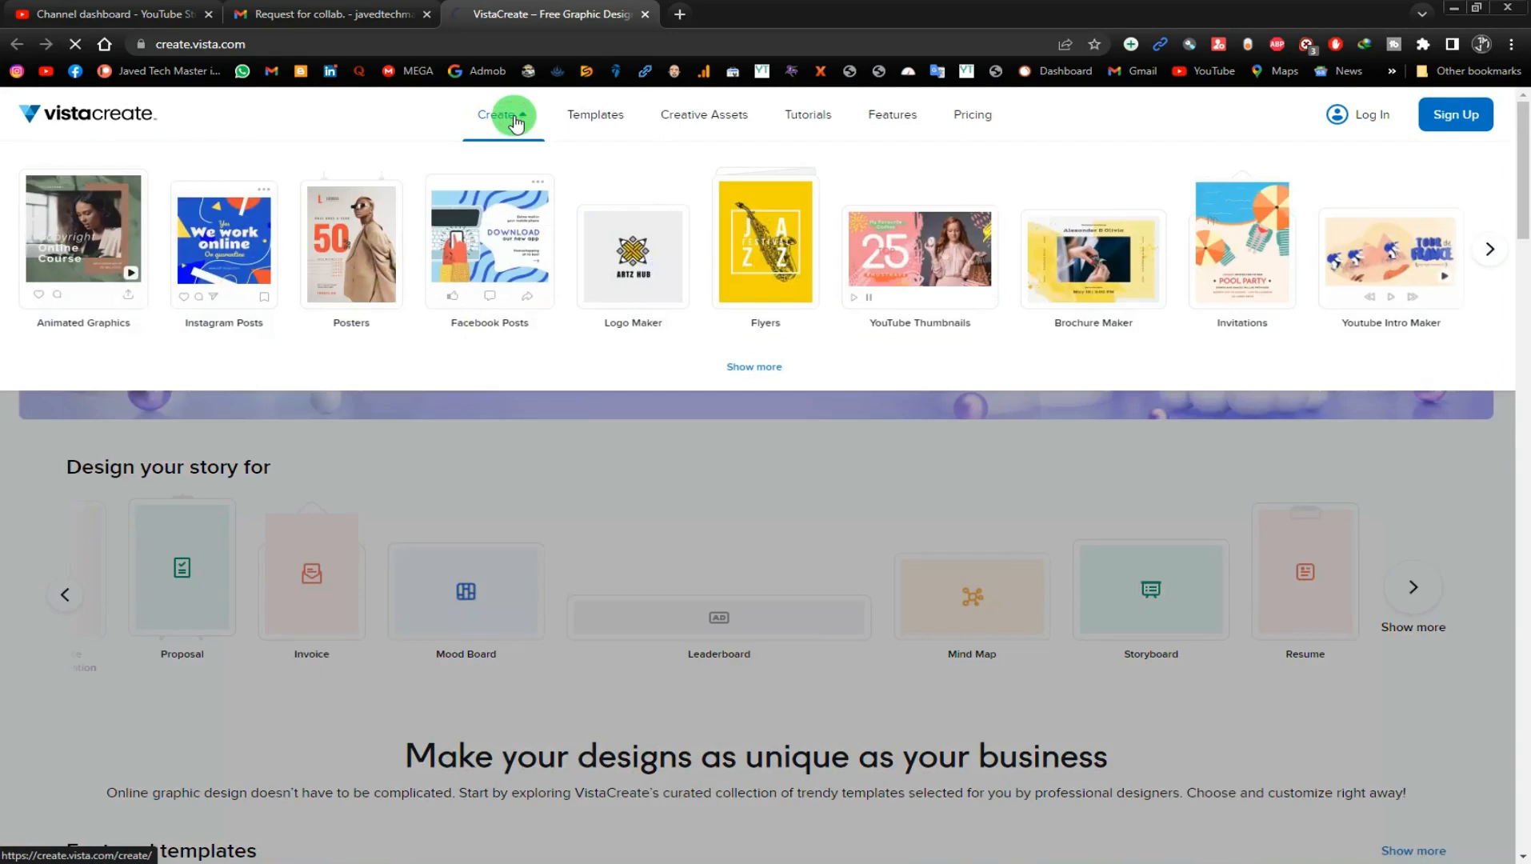
{"action": "left_click", "coordinate": [152, 284]}
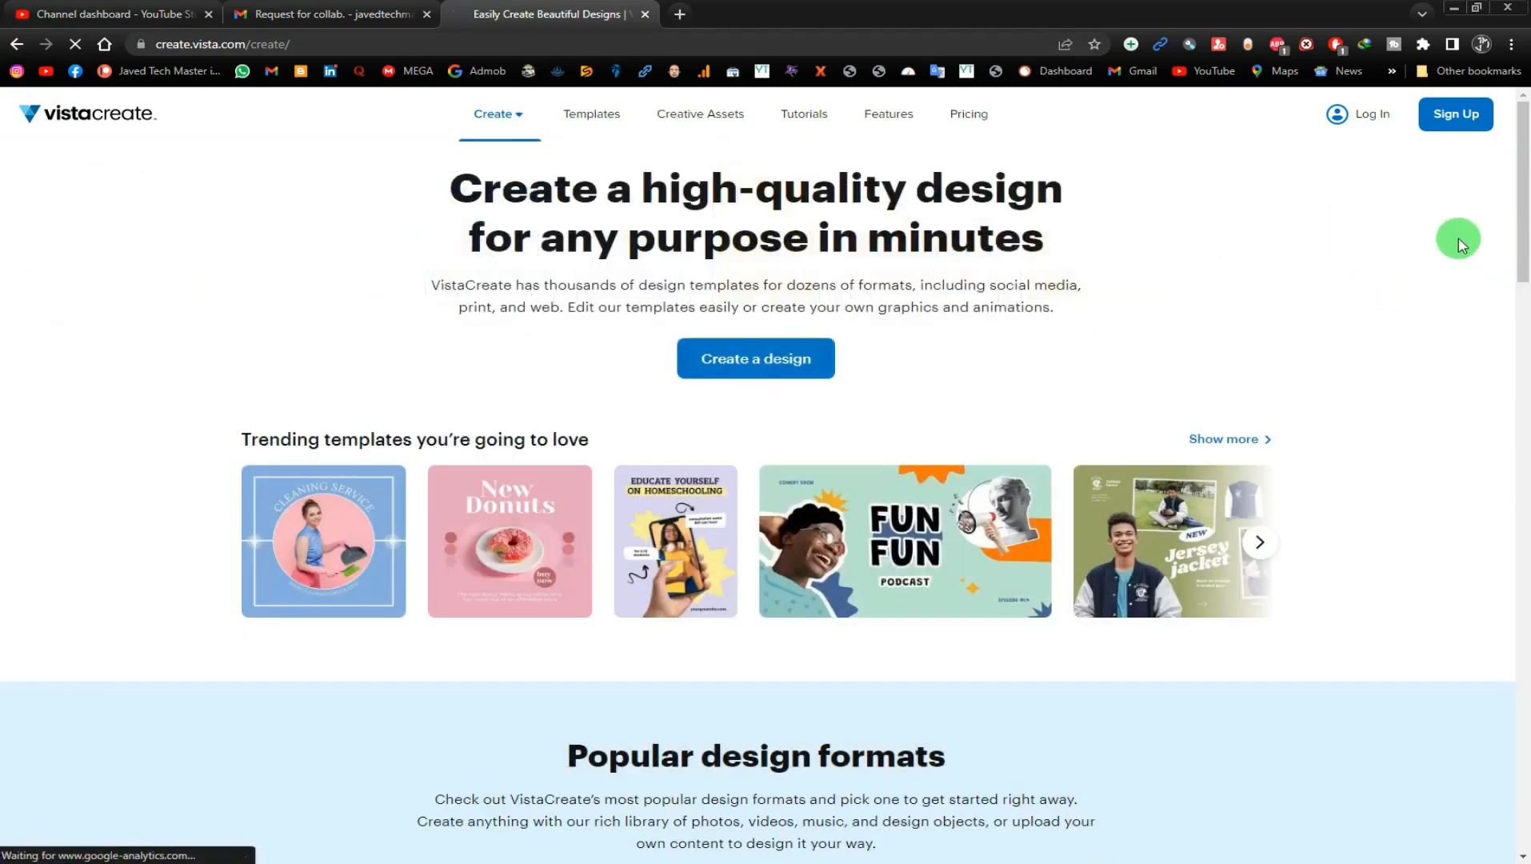
{"action": "mouse_move", "coordinate": [500, 114]}
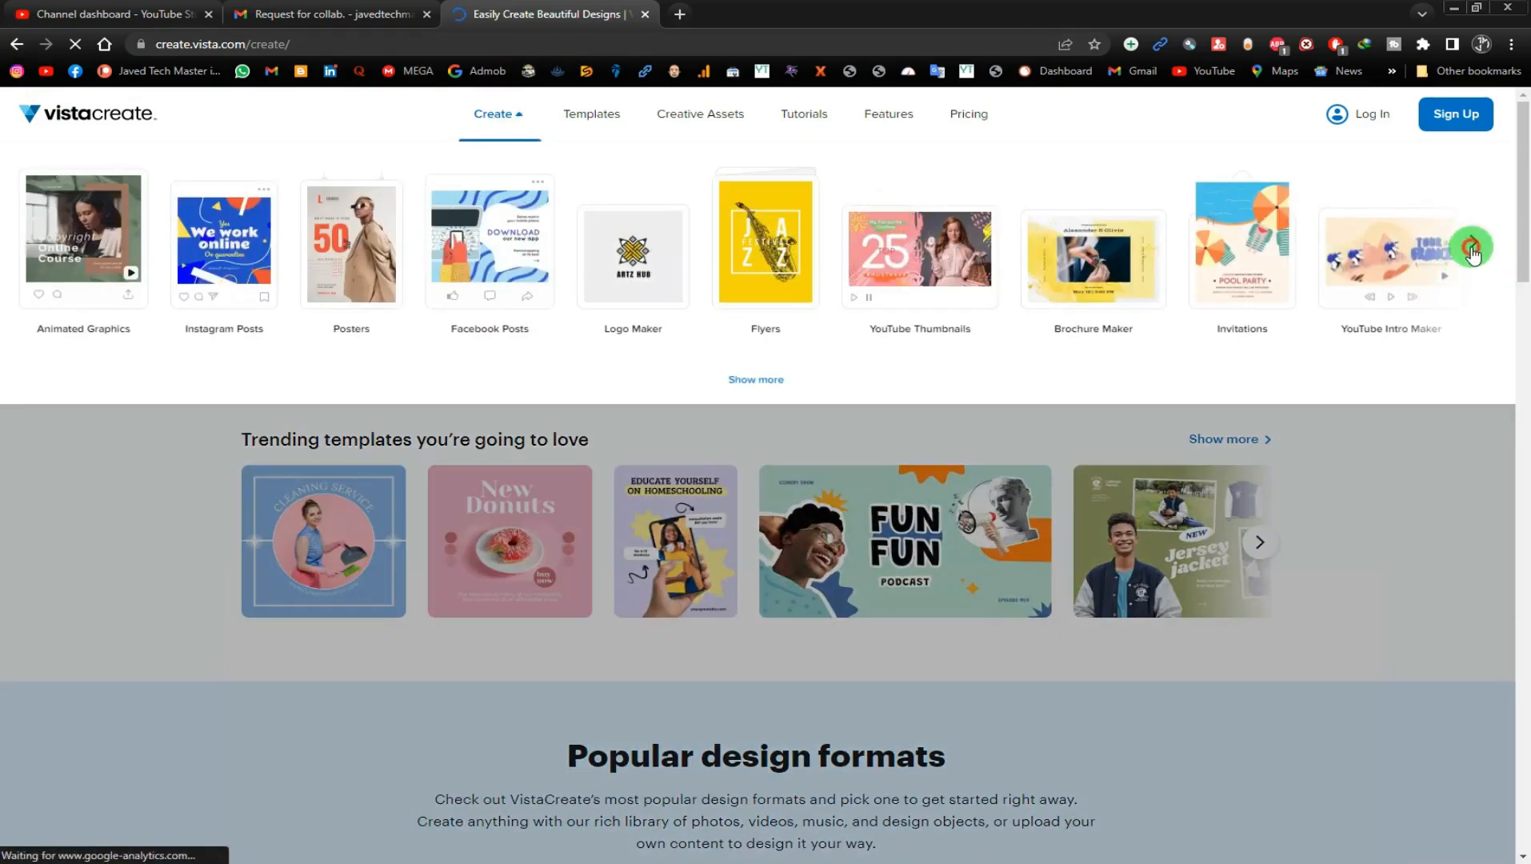
{"action": "left_click", "coordinate": [1472, 250]}
{"action": "left_click", "coordinate": [1471, 250]}
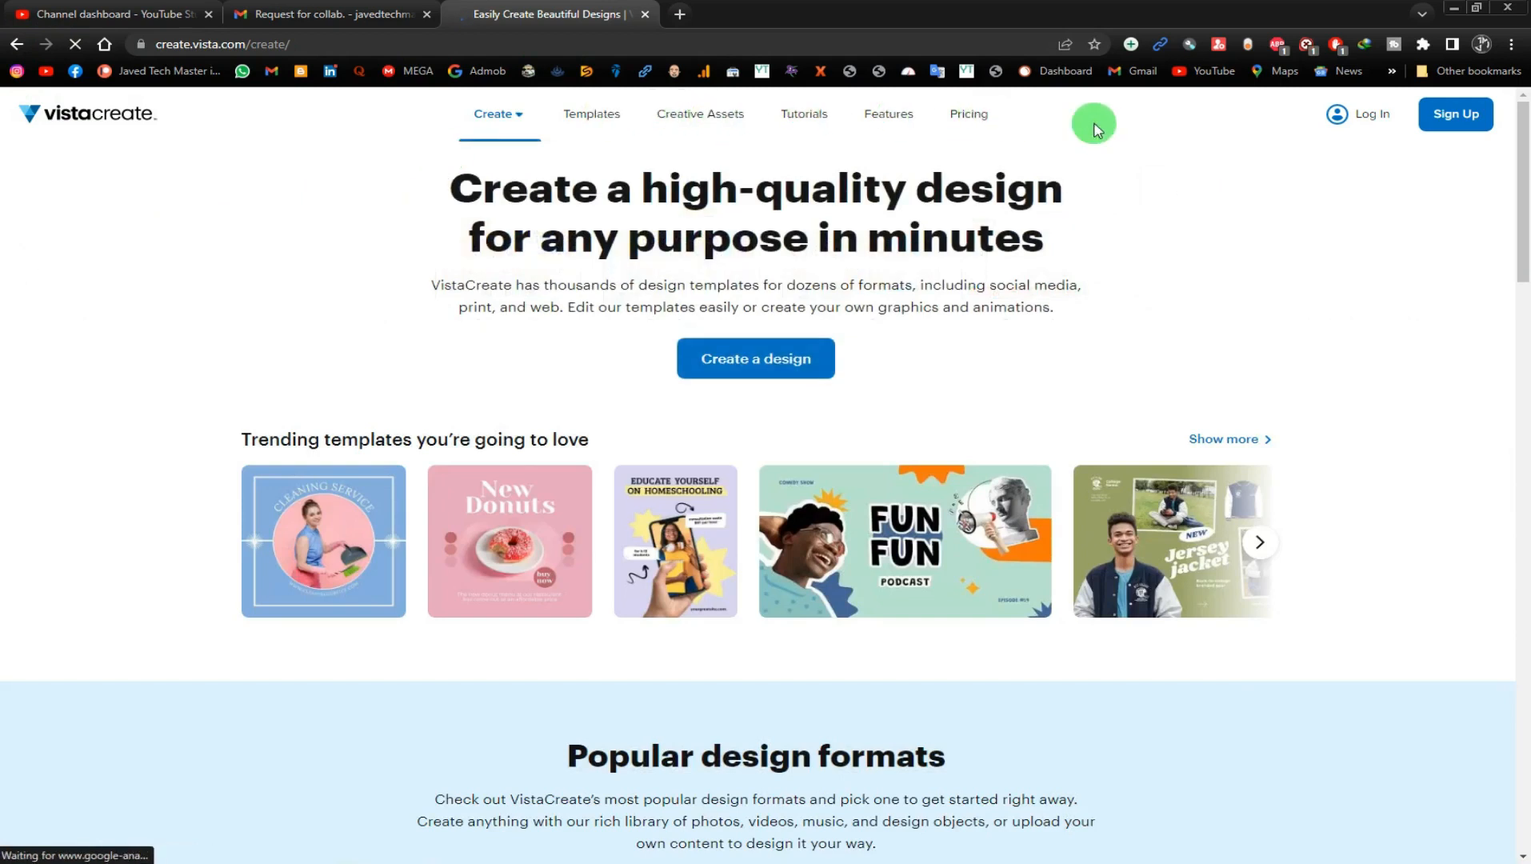
Step: Sign up for a free Vista account using Google
{"action": "left_click", "coordinate": [1466, 114]}
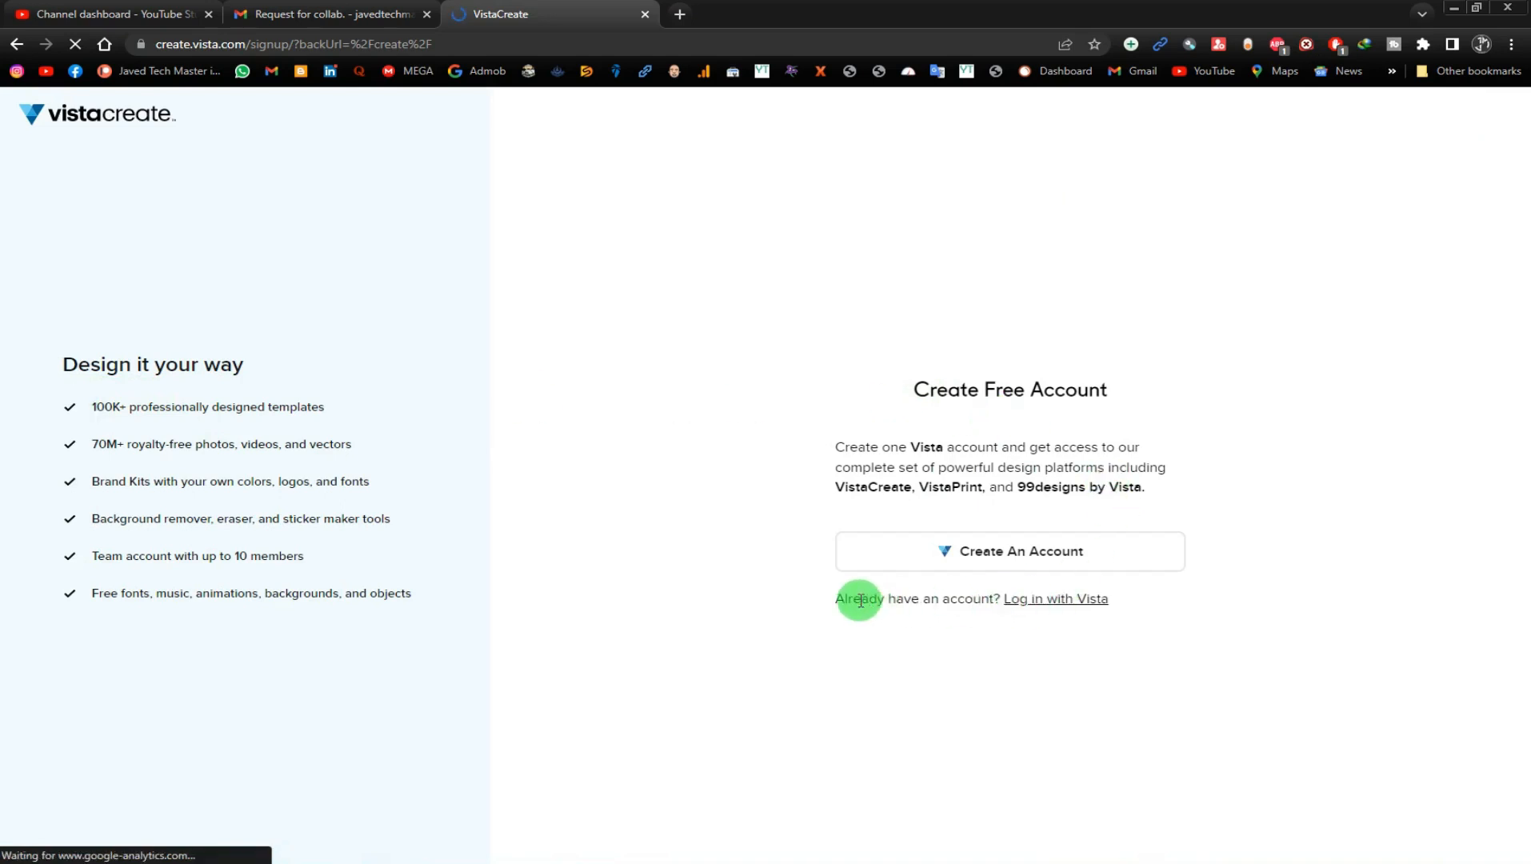
{"action": "left_click_drag", "start_coordinate": [817, 606], "coordinate": [1018, 596]}
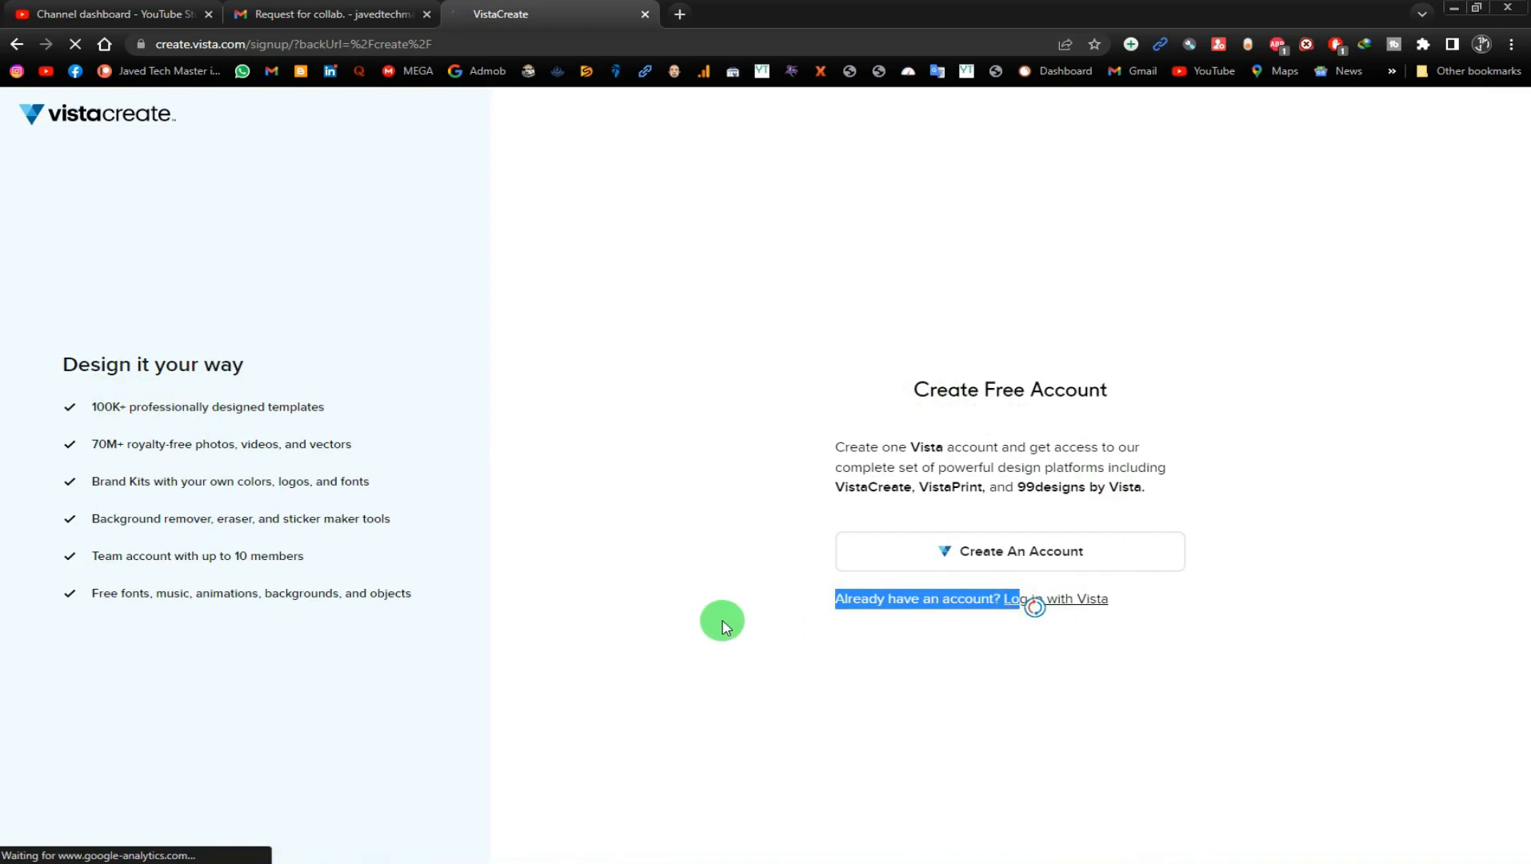
{"action": "left_click", "coordinate": [720, 620]}
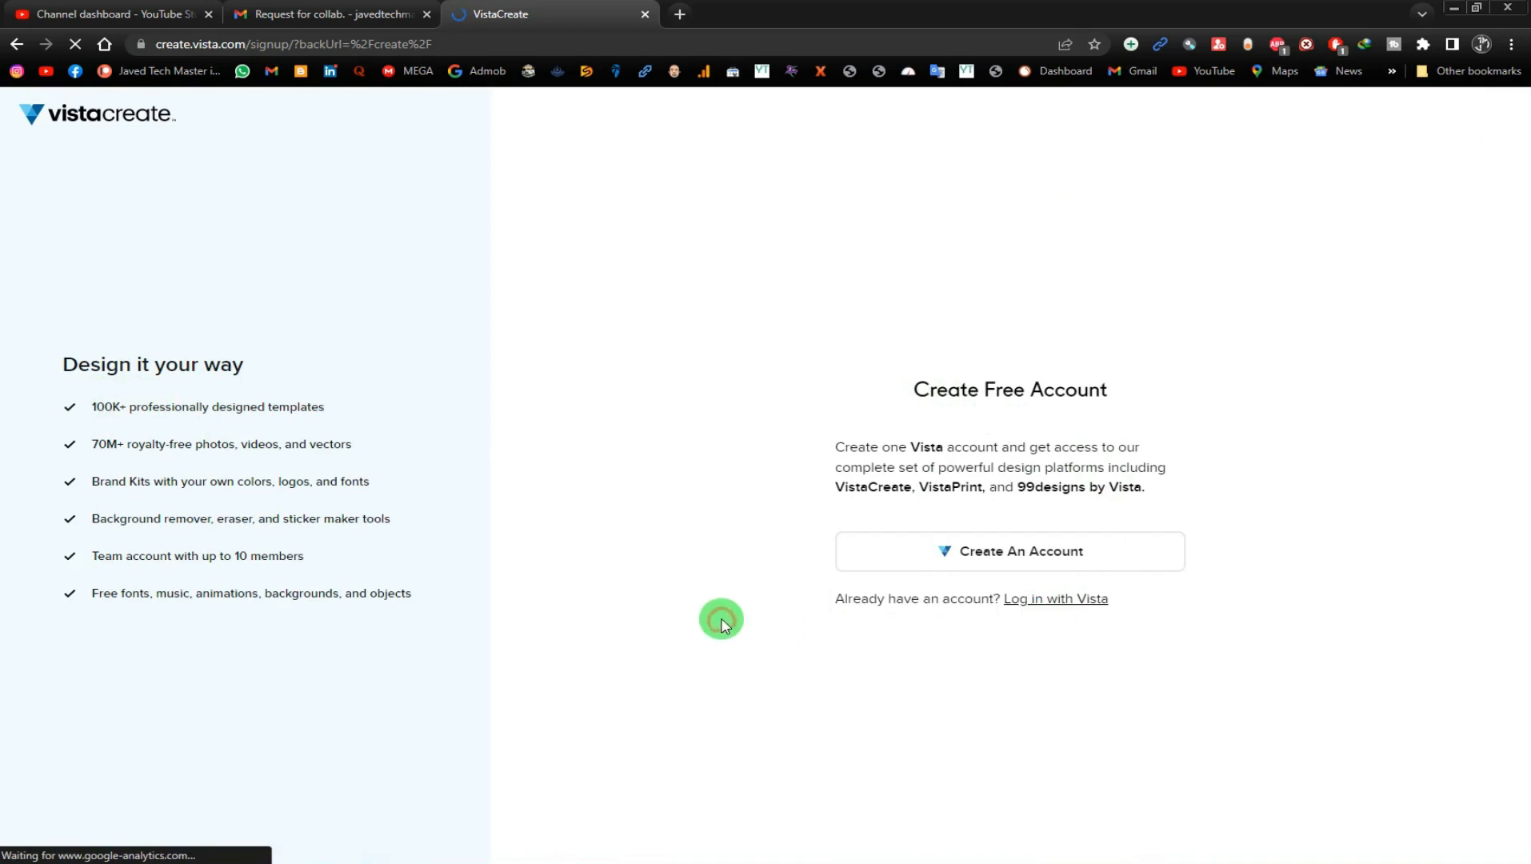
{"action": "left_click", "coordinate": [1034, 559]}
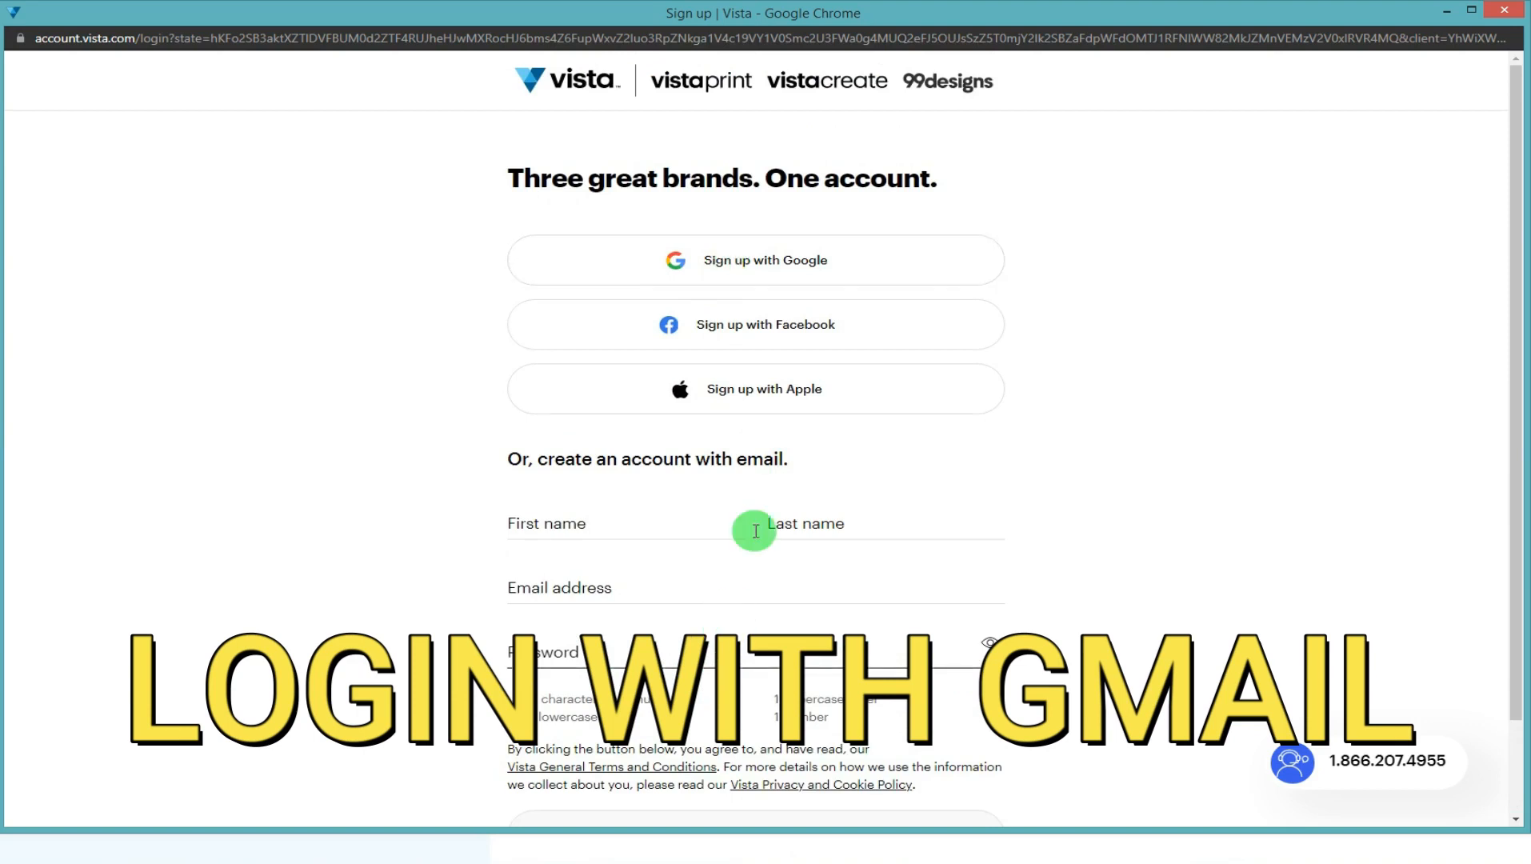
{"action": "left_click", "coordinate": [722, 265]}
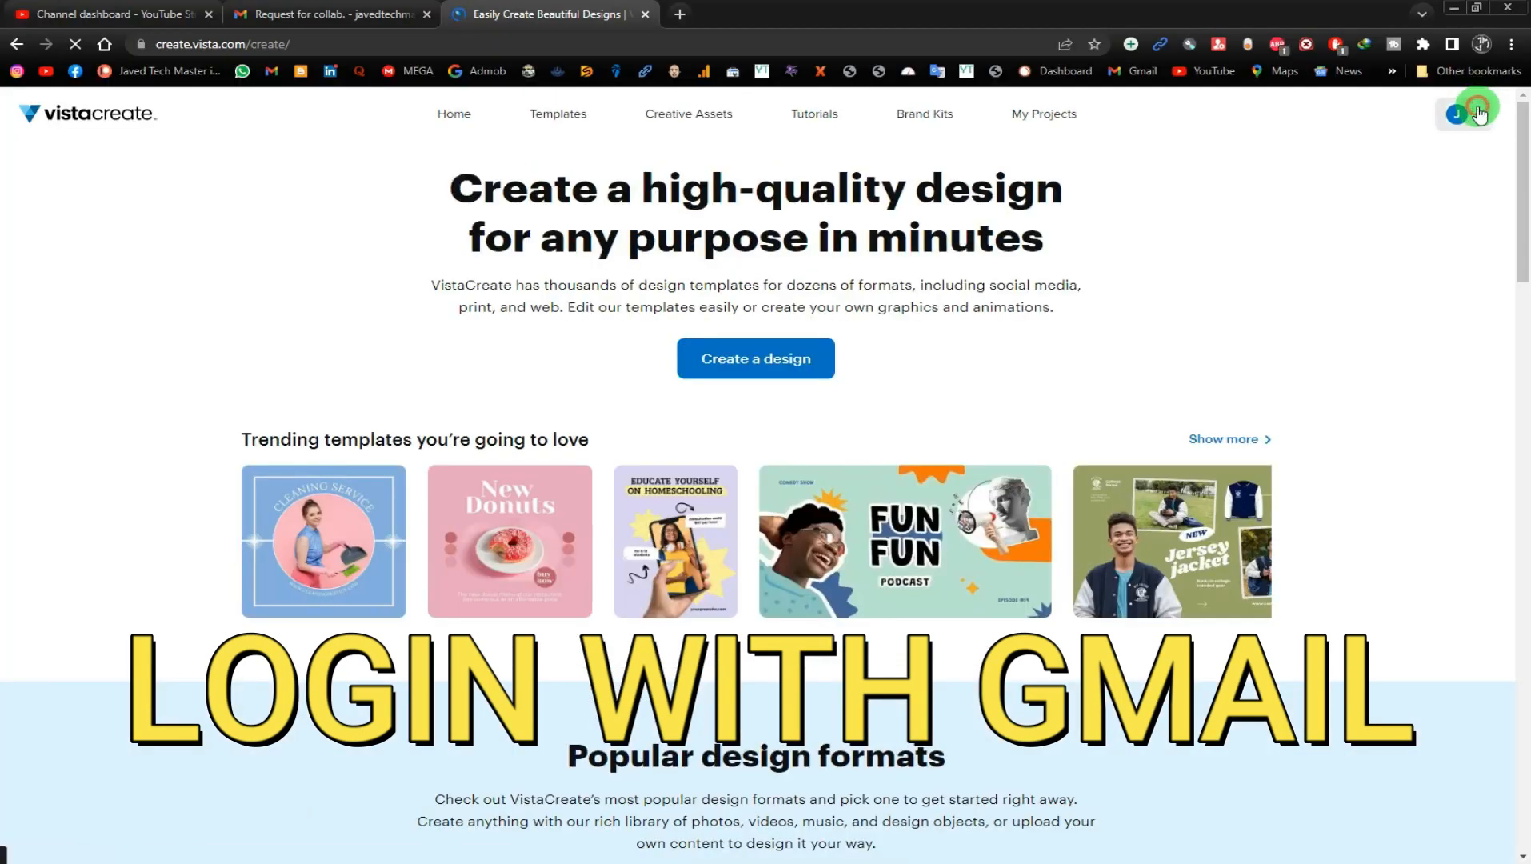
Step: Open the signed-in home page and look through the design formats under "Design your story for", returning to the first ones
{"action": "left_click", "coordinate": [1460, 120]}
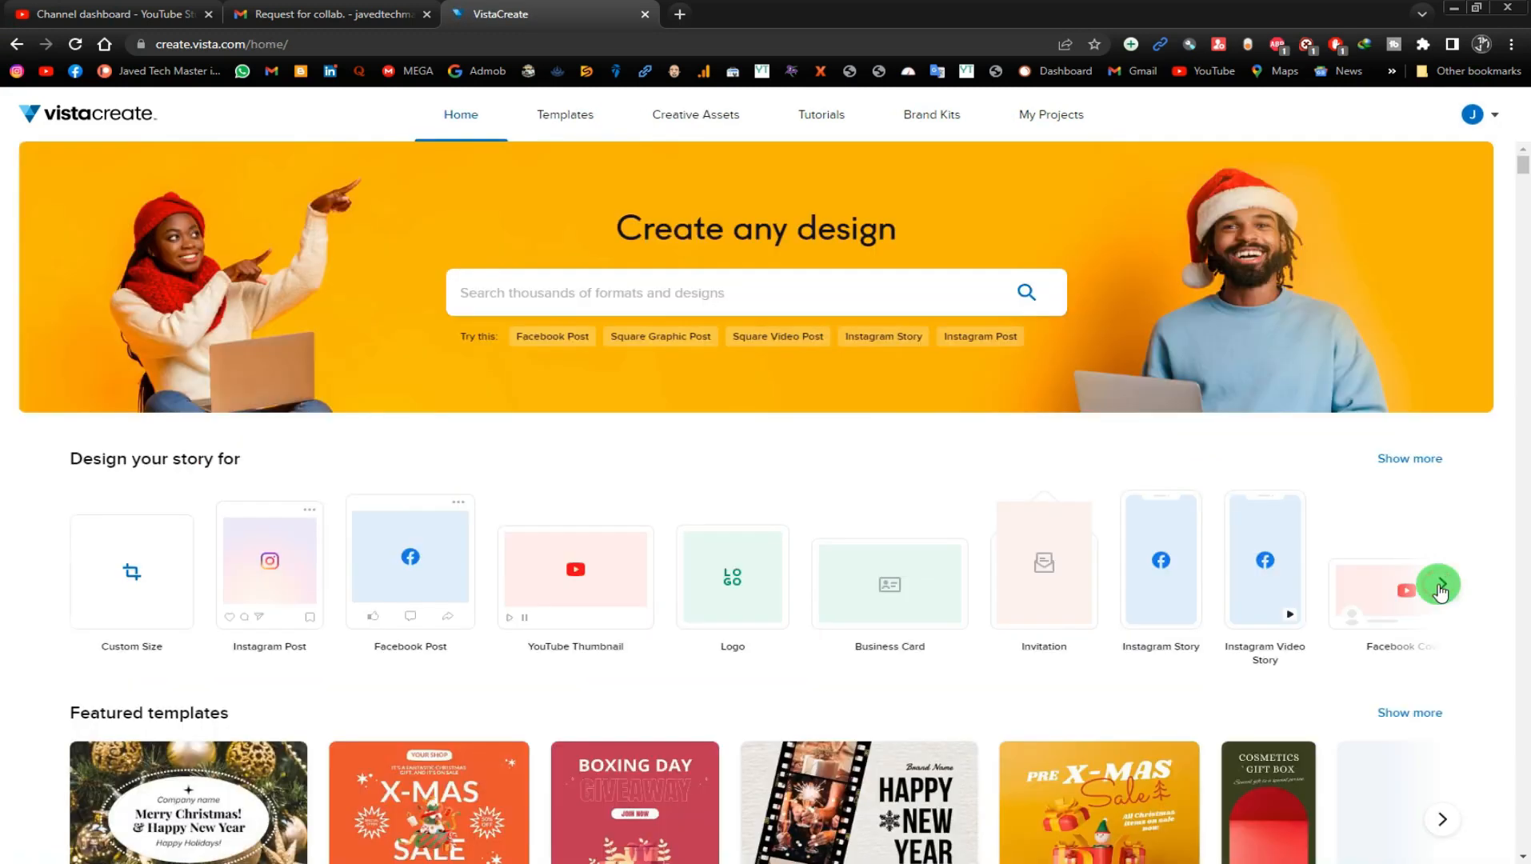
{"action": "left_click", "coordinate": [1438, 587]}
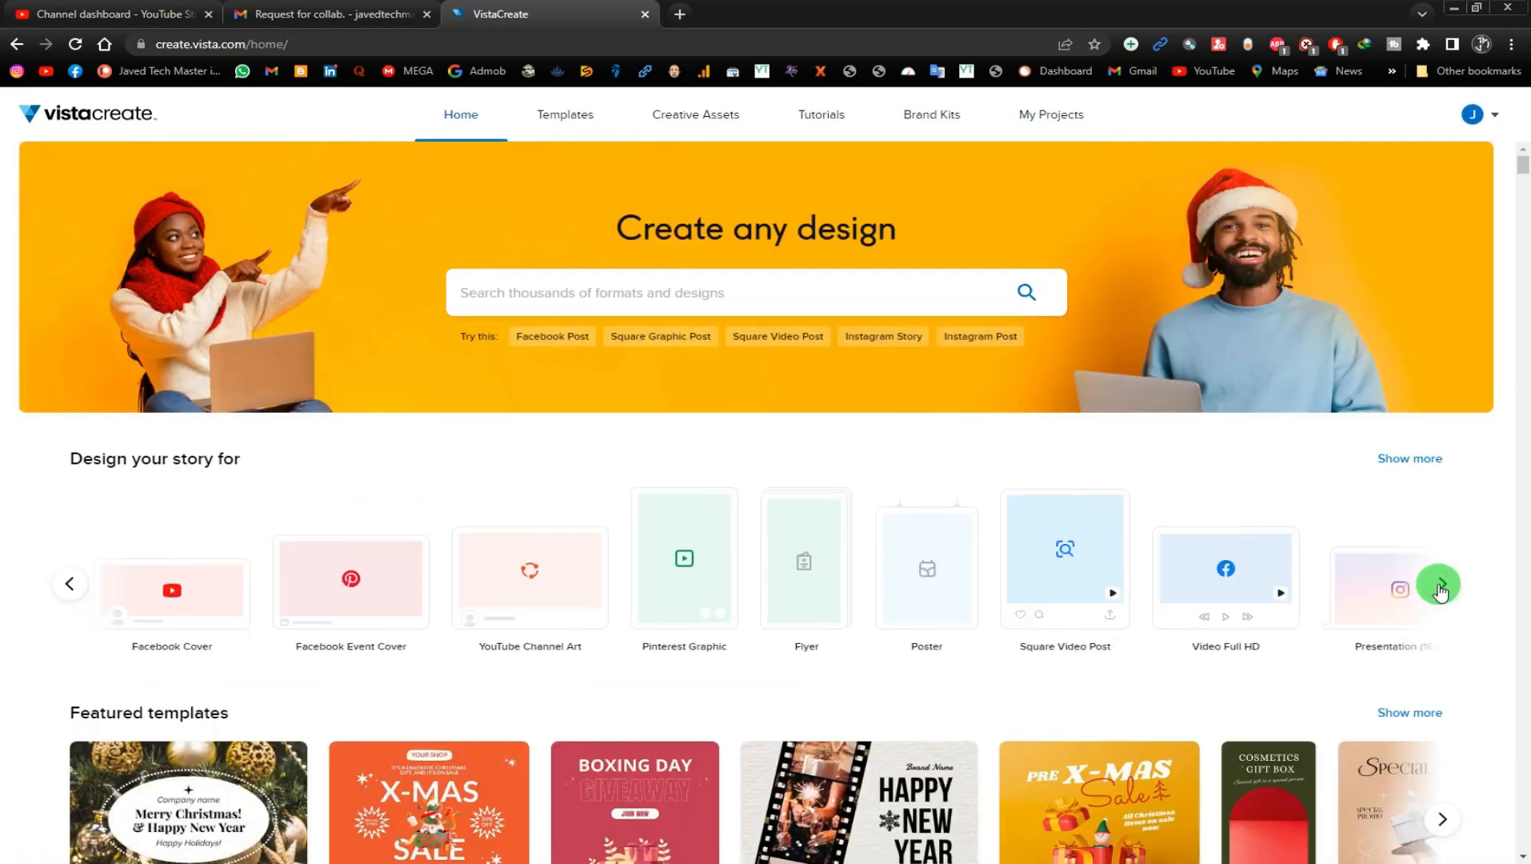
{"action": "left_click", "coordinate": [1438, 586]}
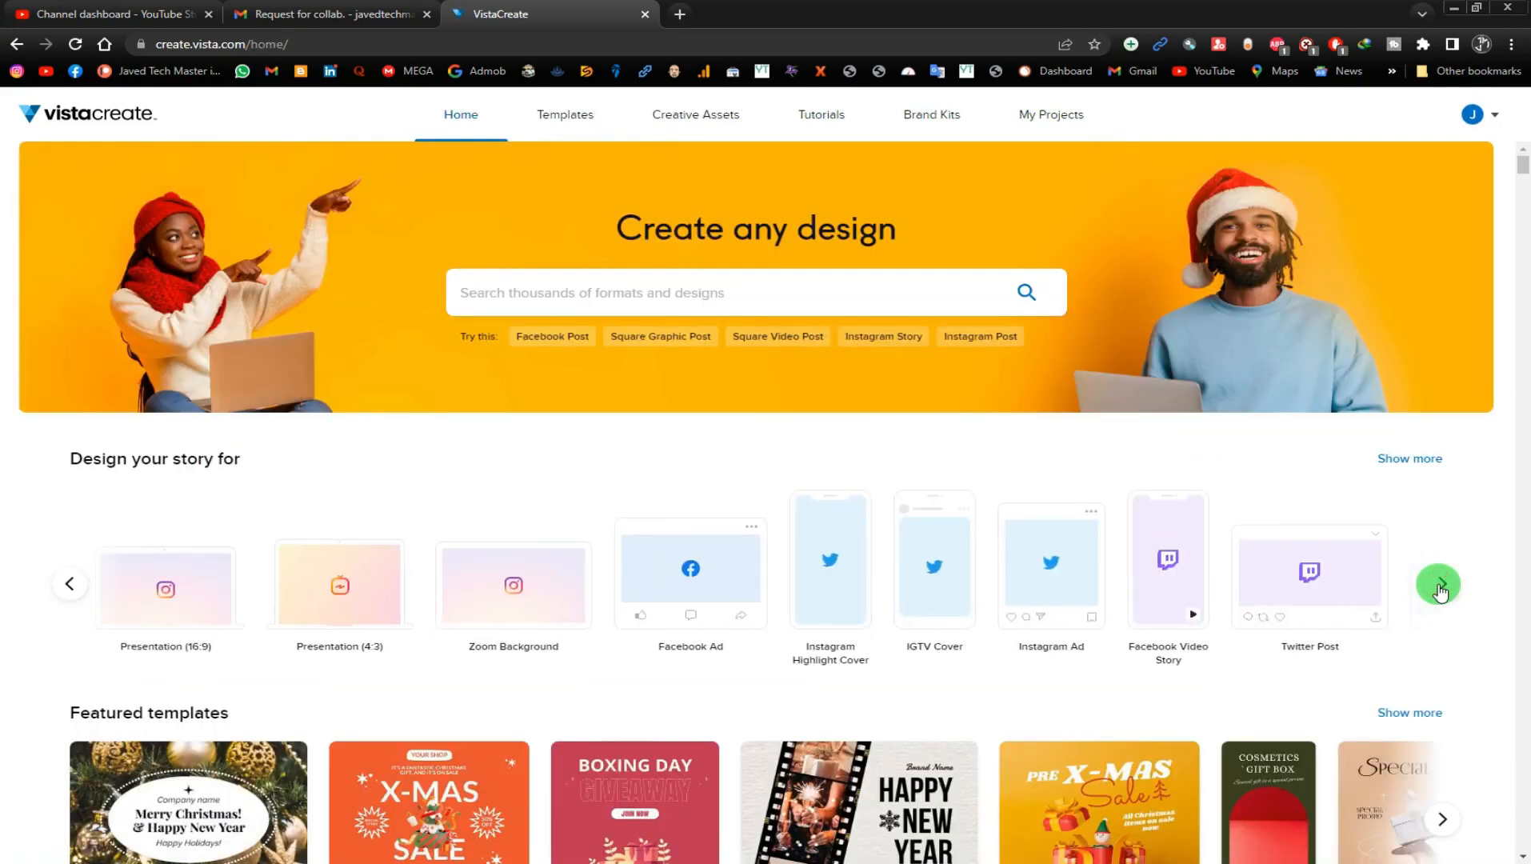
{"action": "left_click", "coordinate": [1438, 586]}
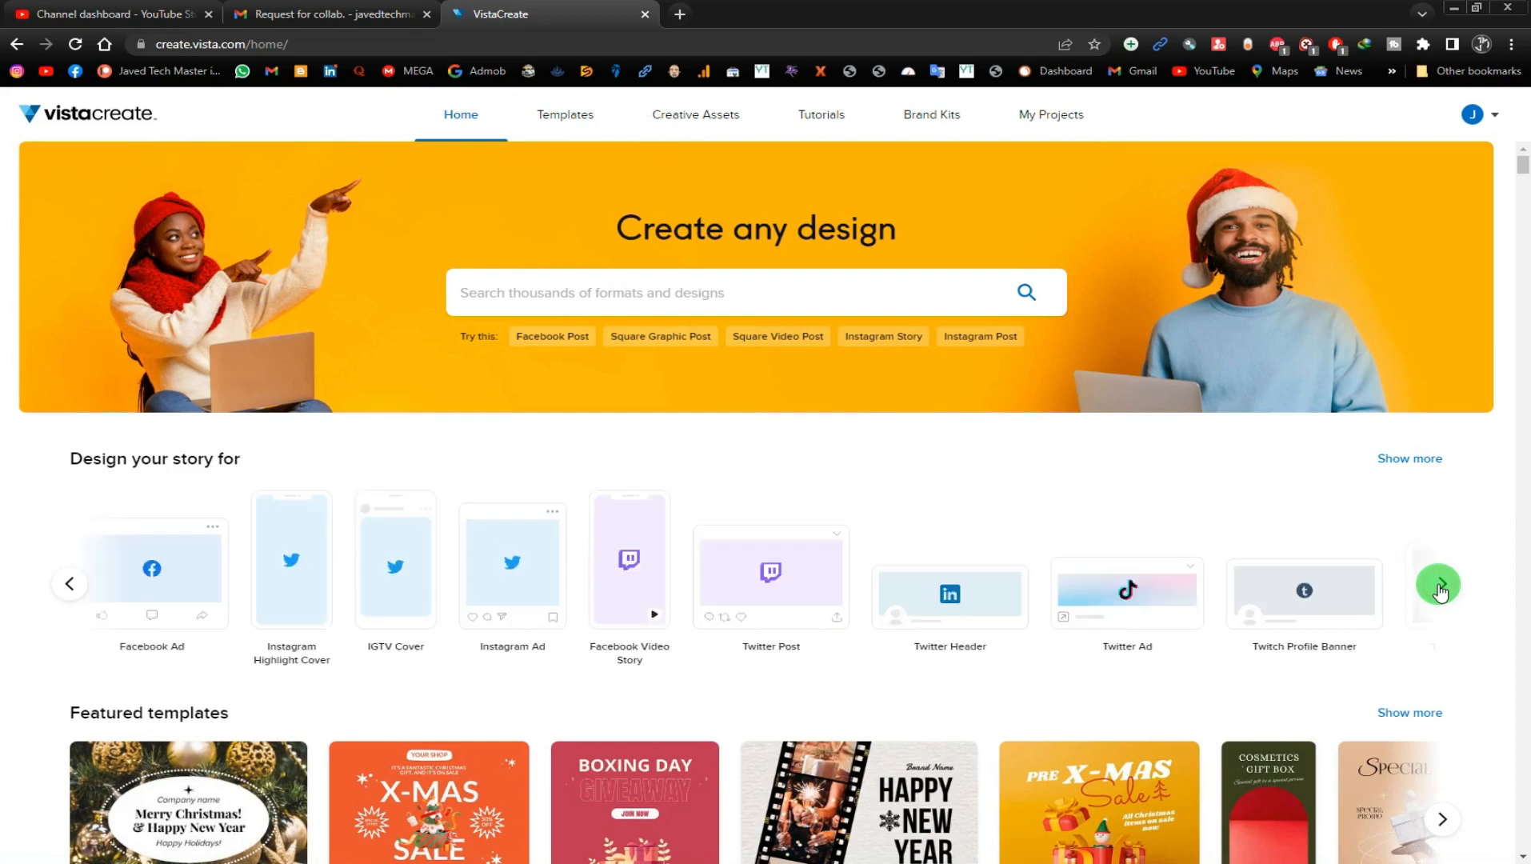
{"action": "left_click", "coordinate": [69, 584]}
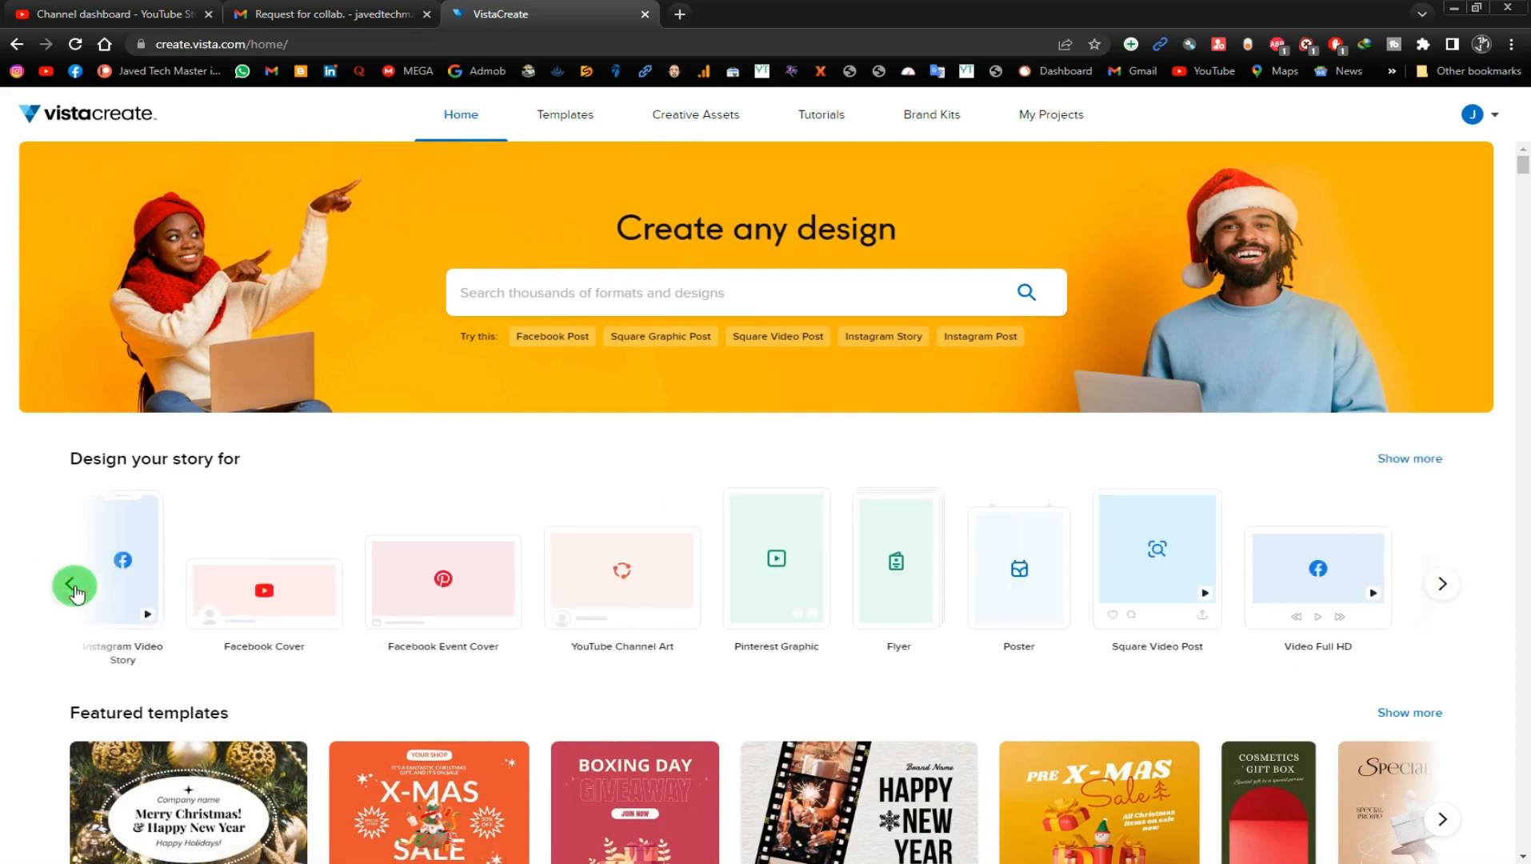
{"action": "left_click", "coordinate": [74, 588]}
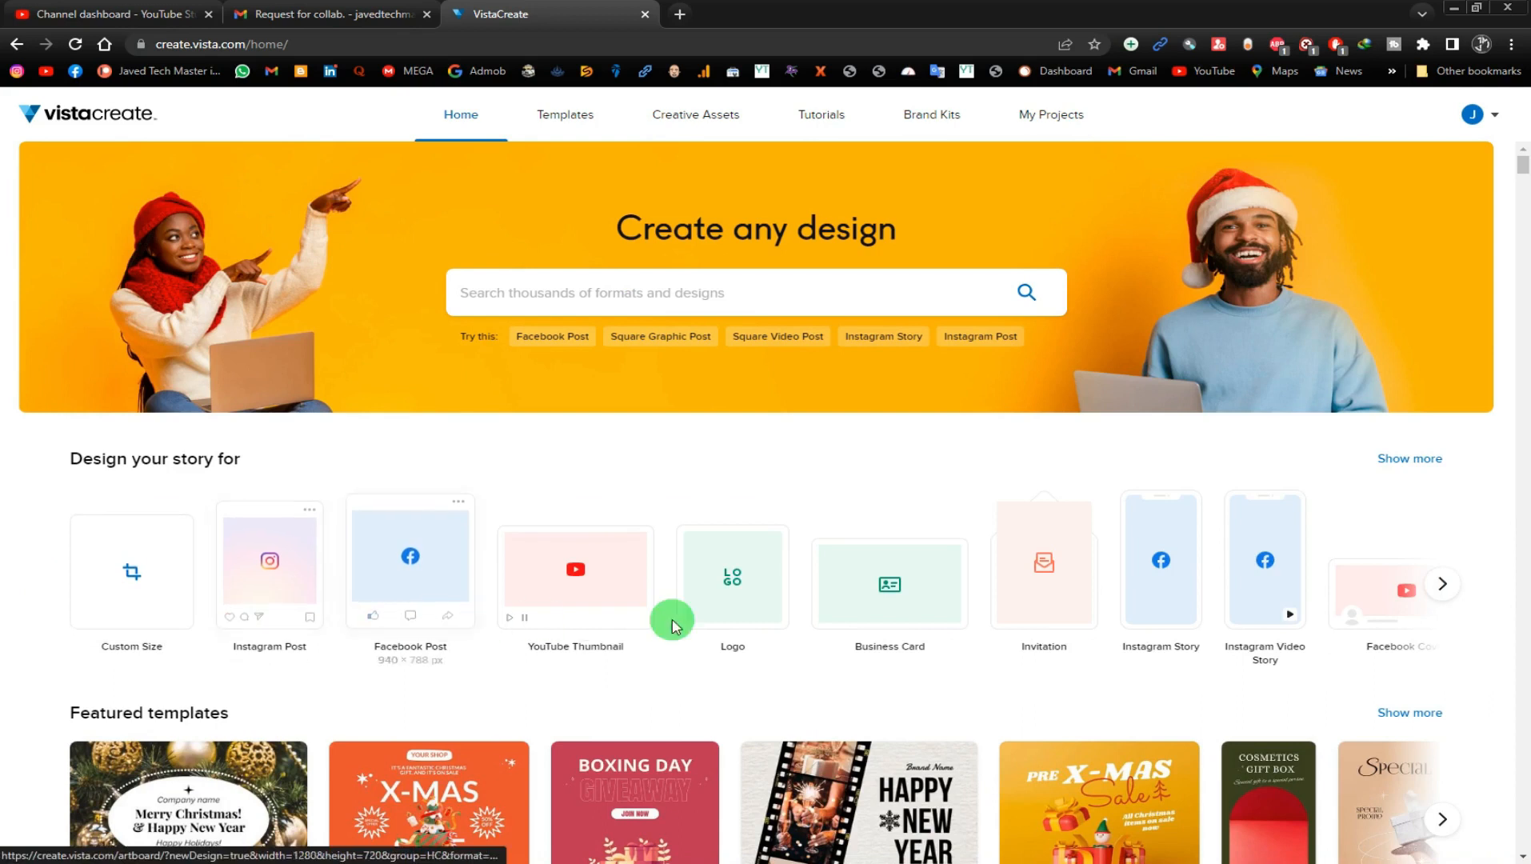
Step: Search the design formats for "youtube channel art" and open the suggested YouTube Channel Art format
{"action": "left_click", "coordinate": [552, 286]}
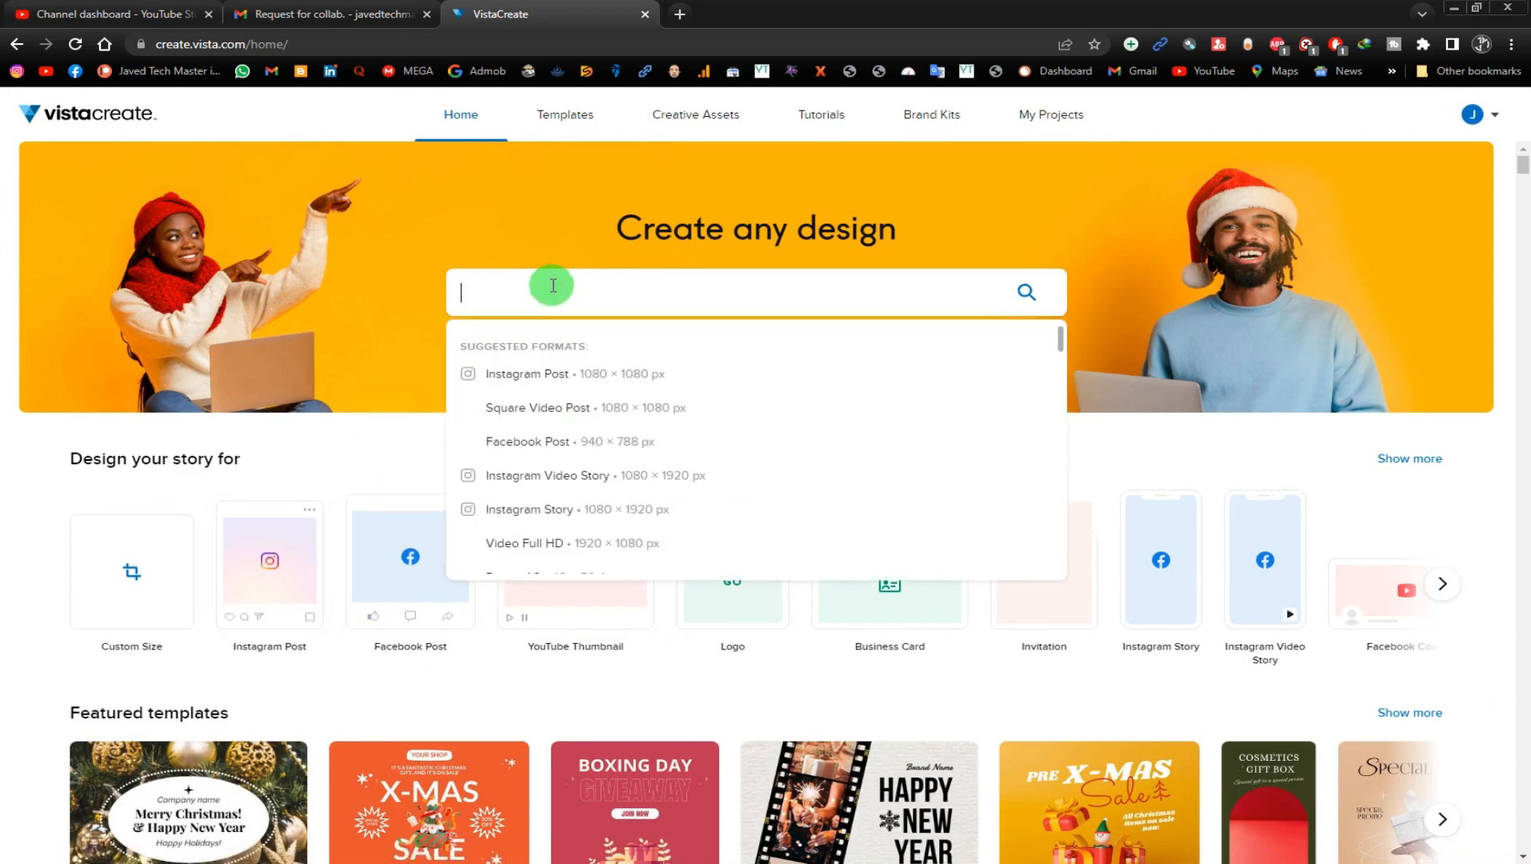
{"action": "type", "text": "youtube"}
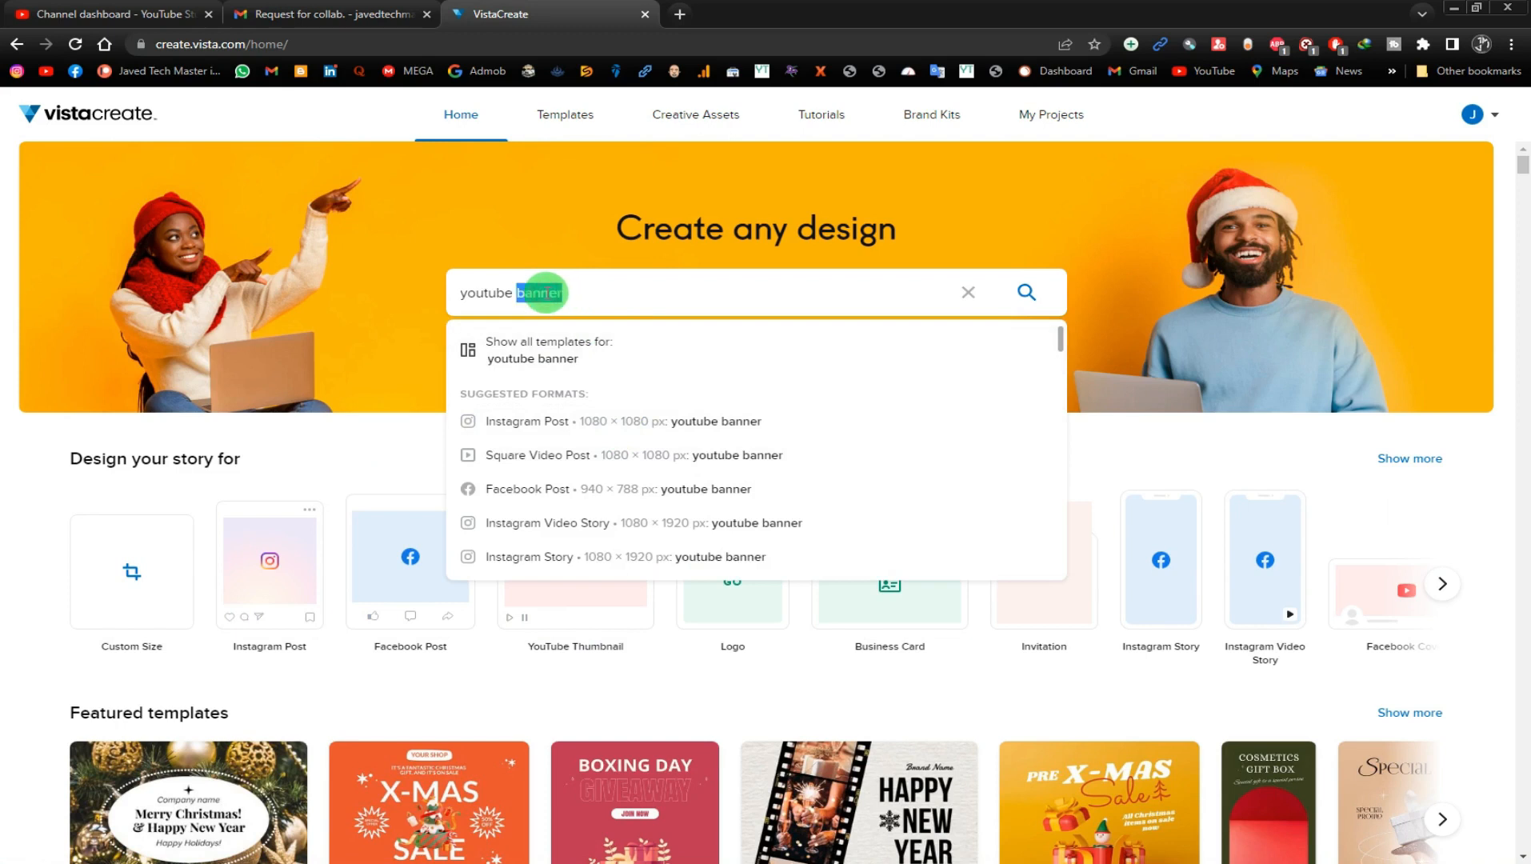
{"action": "type", "text": "channel art"}
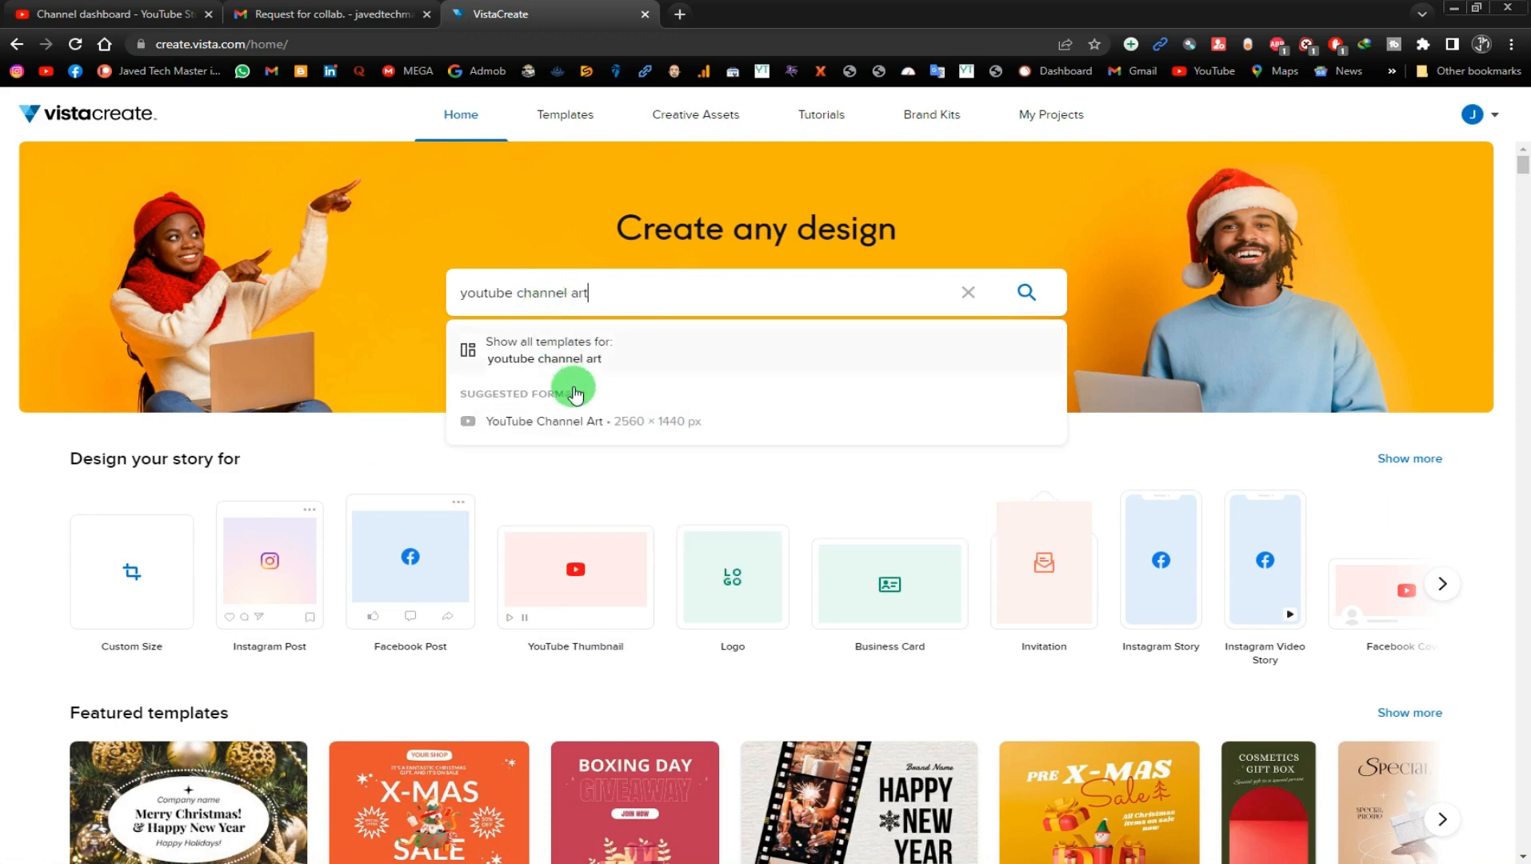
{"action": "left_click", "coordinate": [579, 425]}
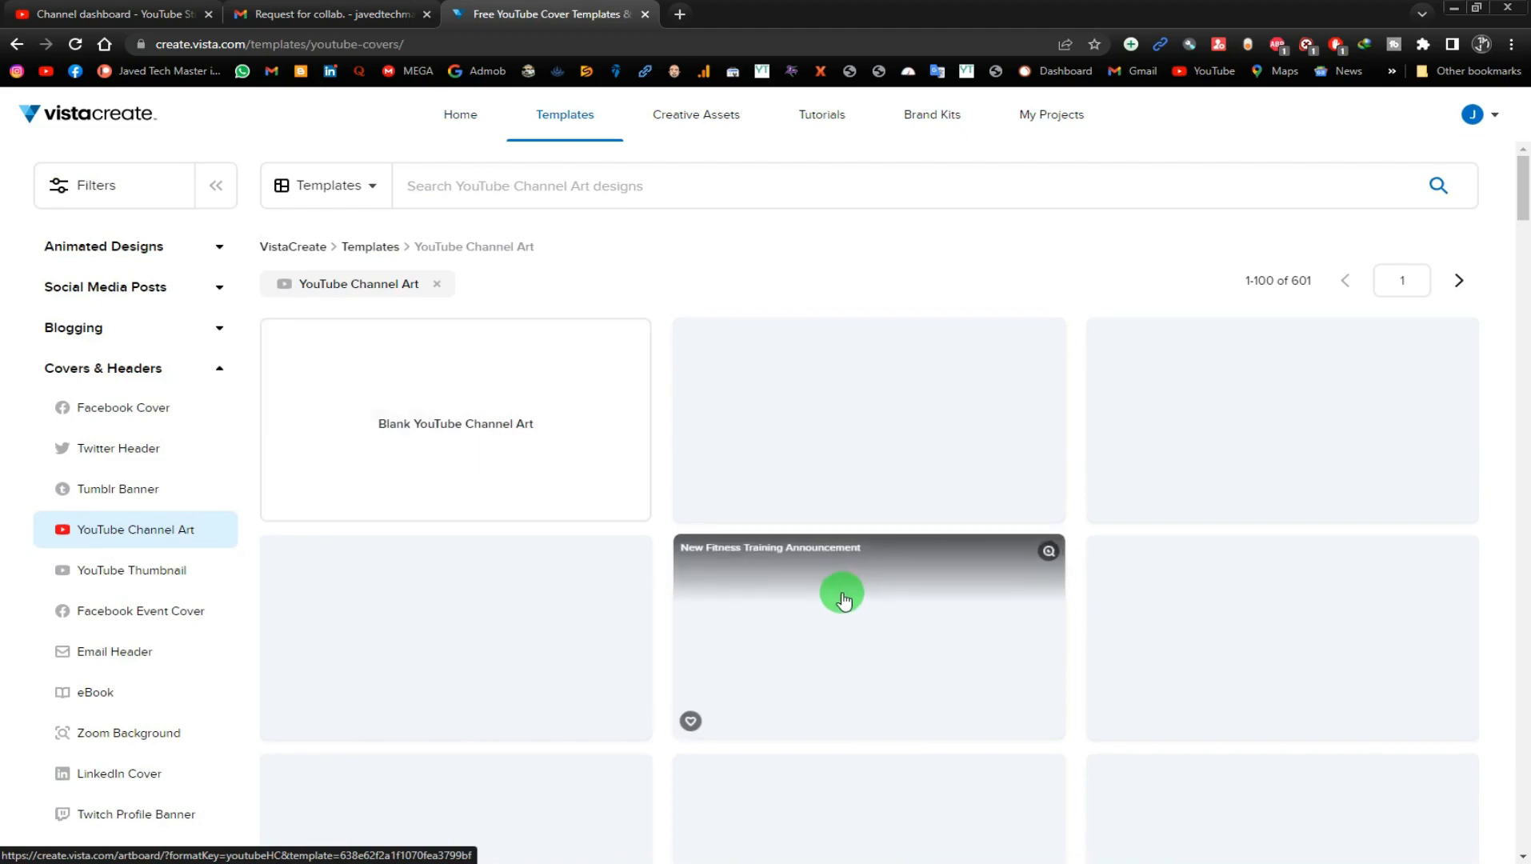
Step: Look over the YouTube Channel Art templates and search them for "Travel"
{"action": "scroll", "coordinate": [1004, 648], "scroll_direction": "down", "scroll_amount": 10}
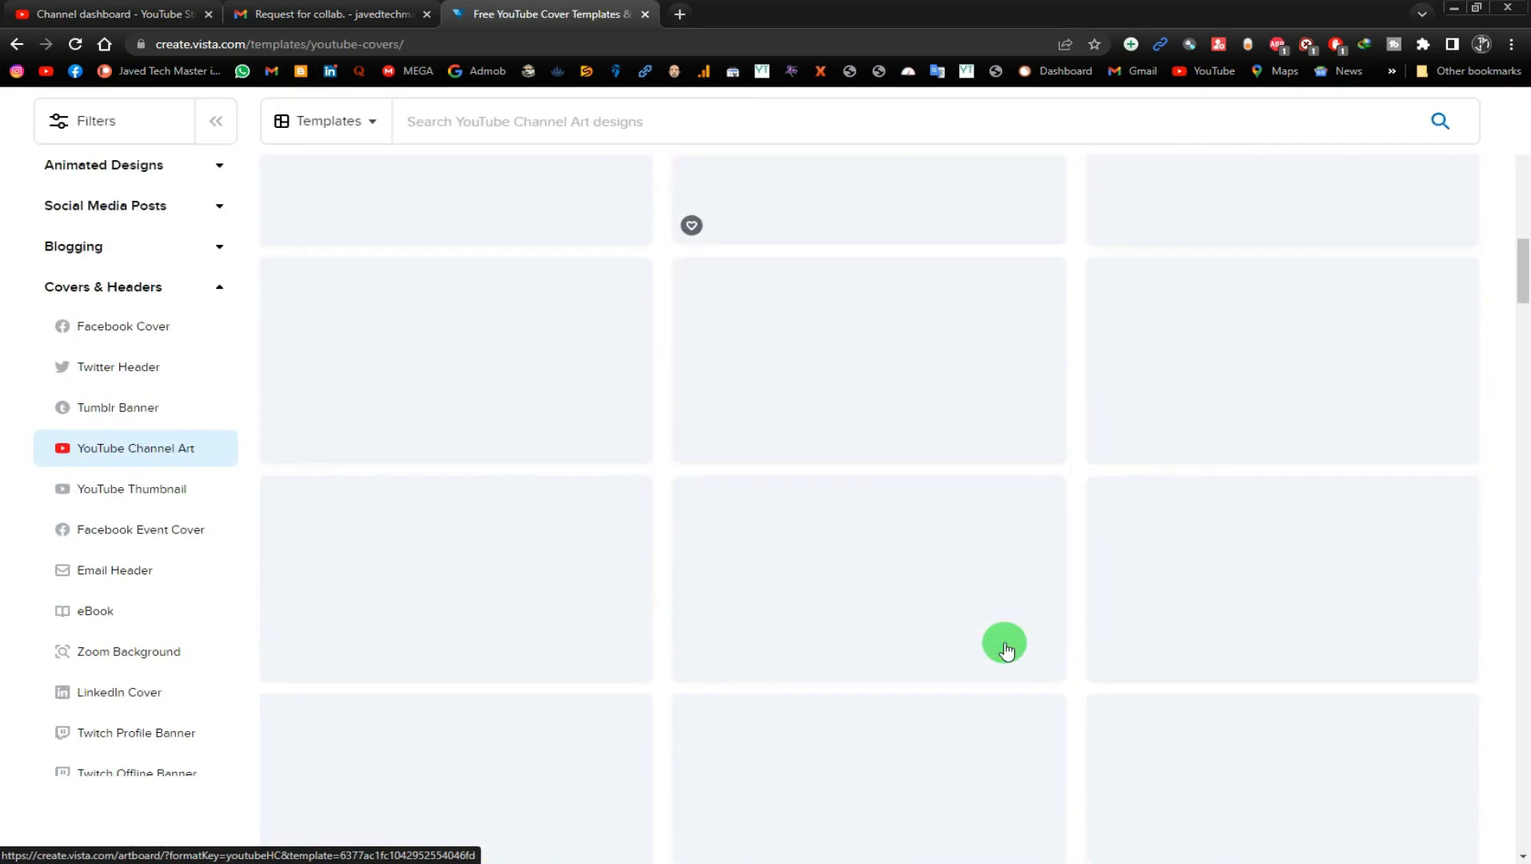
{"action": "scroll", "coordinate": [1000, 642], "scroll_direction": "up", "scroll_amount": 10}
{"action": "left_click", "coordinate": [571, 165]}
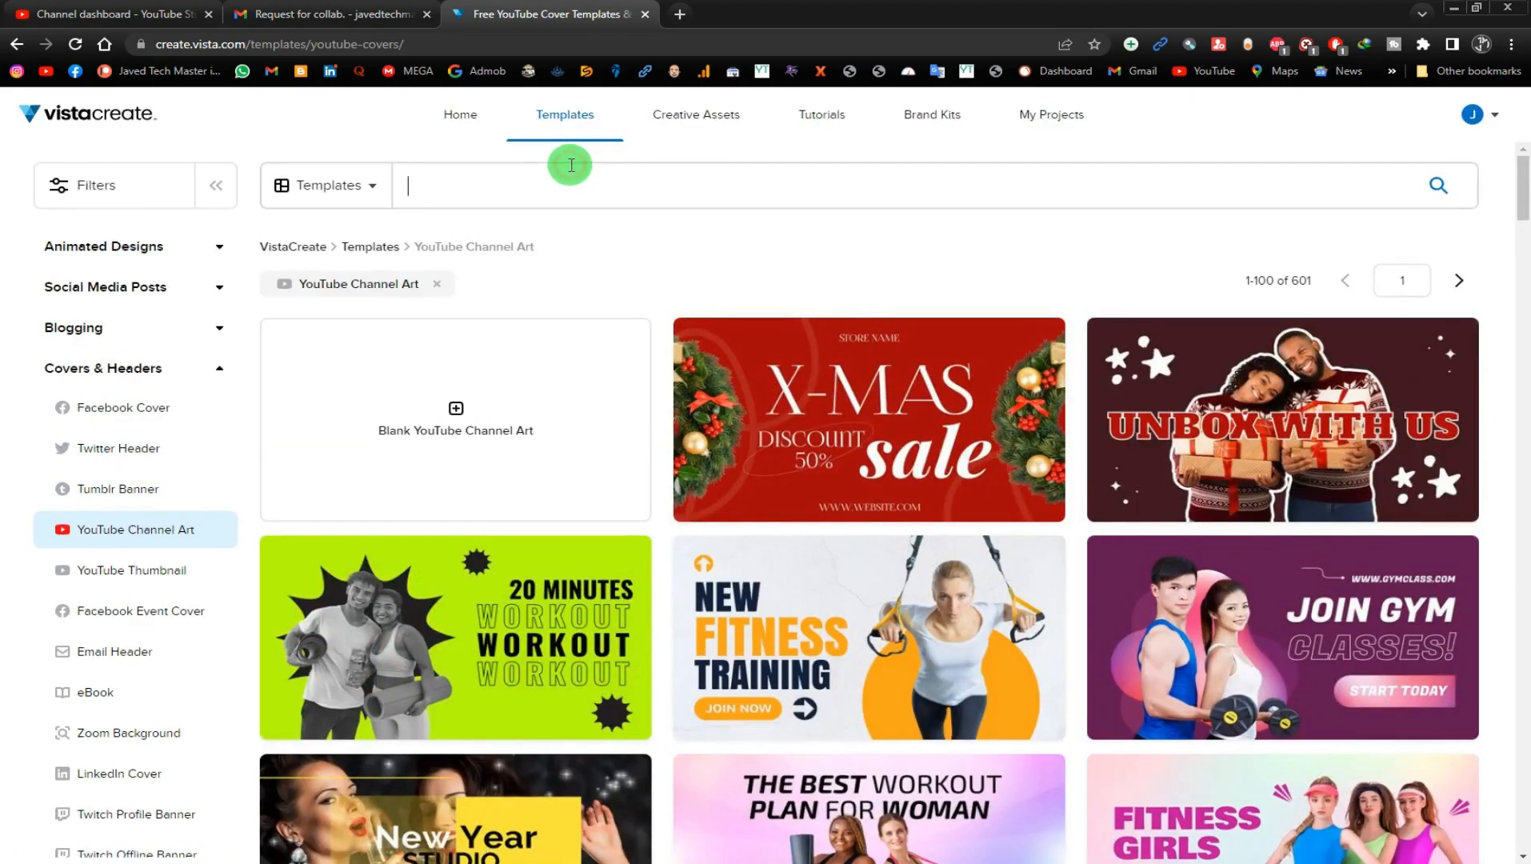
{"action": "key", "text": "Return"}
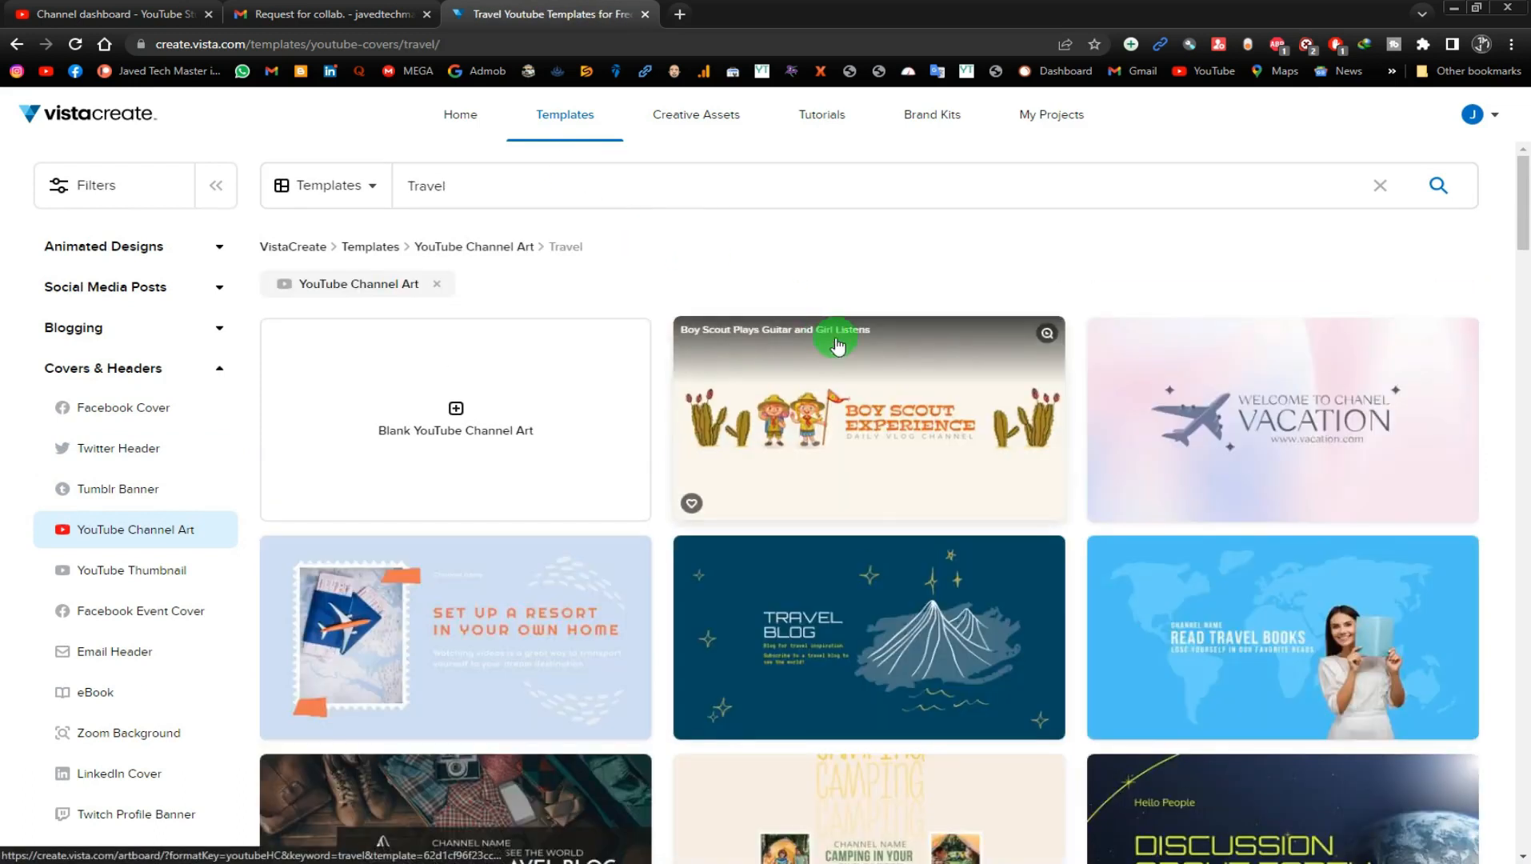
Step: Browse the travel channel art results and open the black-and-white bridge template titled "ONE CITY one love"
{"action": "scroll", "coordinate": [864, 530], "scroll_direction": "down", "scroll_amount": 4}
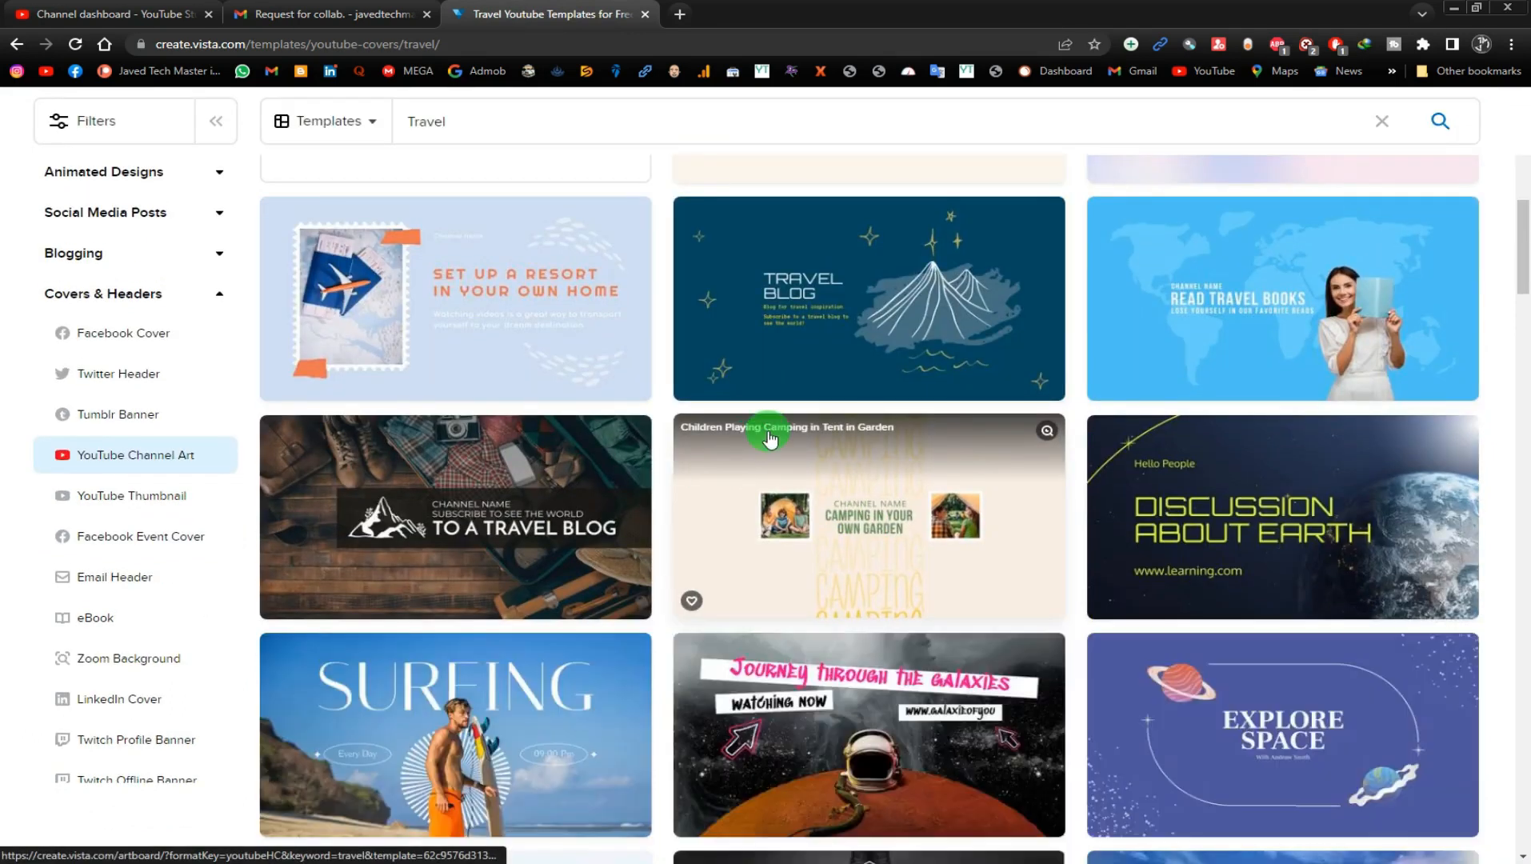
{"action": "scroll", "coordinate": [770, 435], "scroll_direction": "down", "scroll_amount": 4}
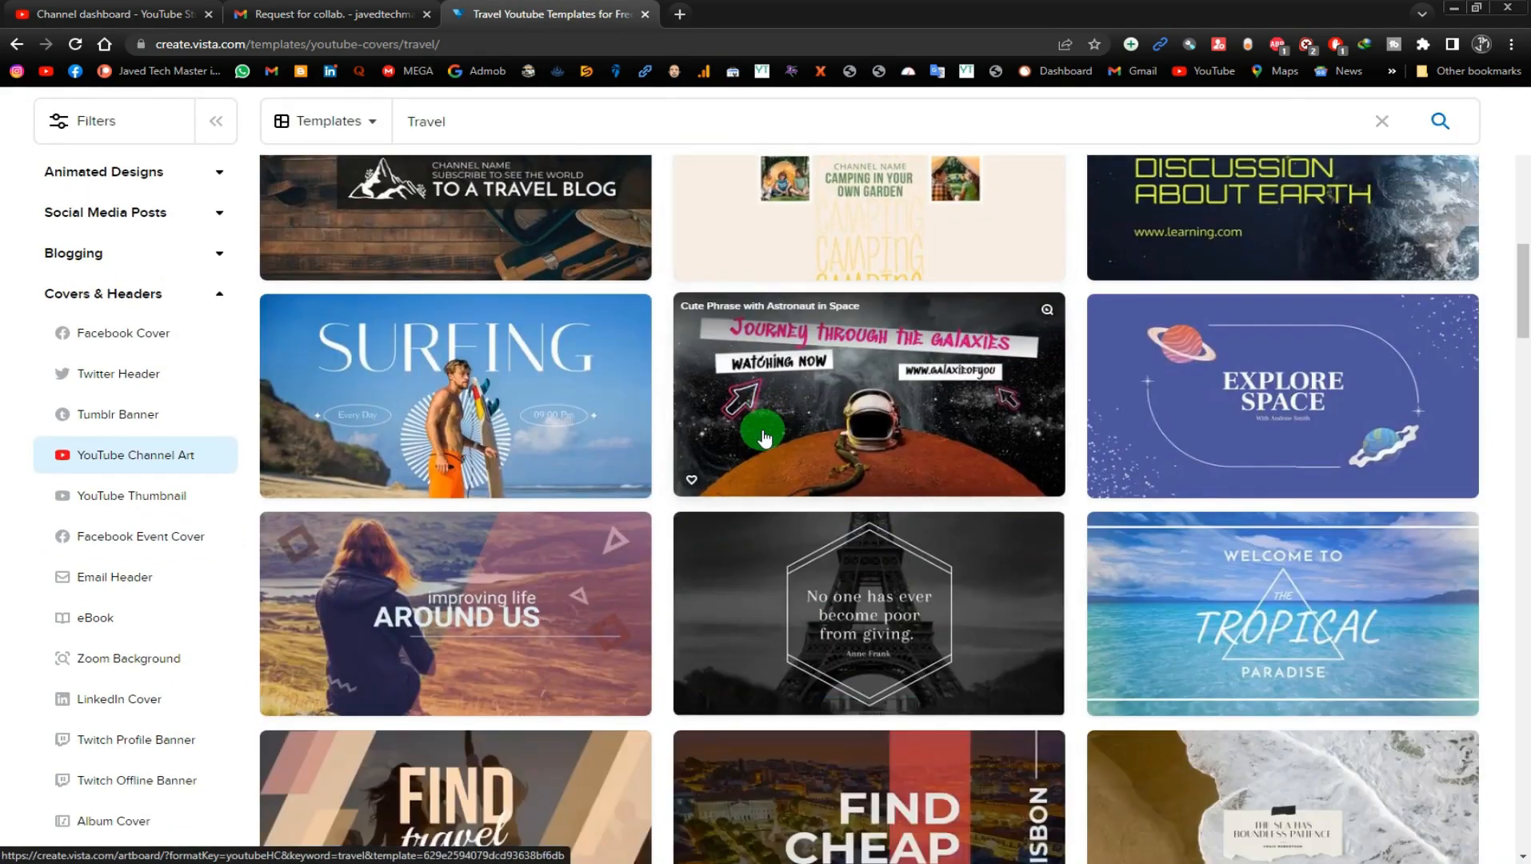
{"action": "scroll", "coordinate": [764, 436], "scroll_direction": "down", "scroll_amount": 4}
{"action": "scroll", "coordinate": [845, 382], "scroll_direction": "down", "scroll_amount": 4}
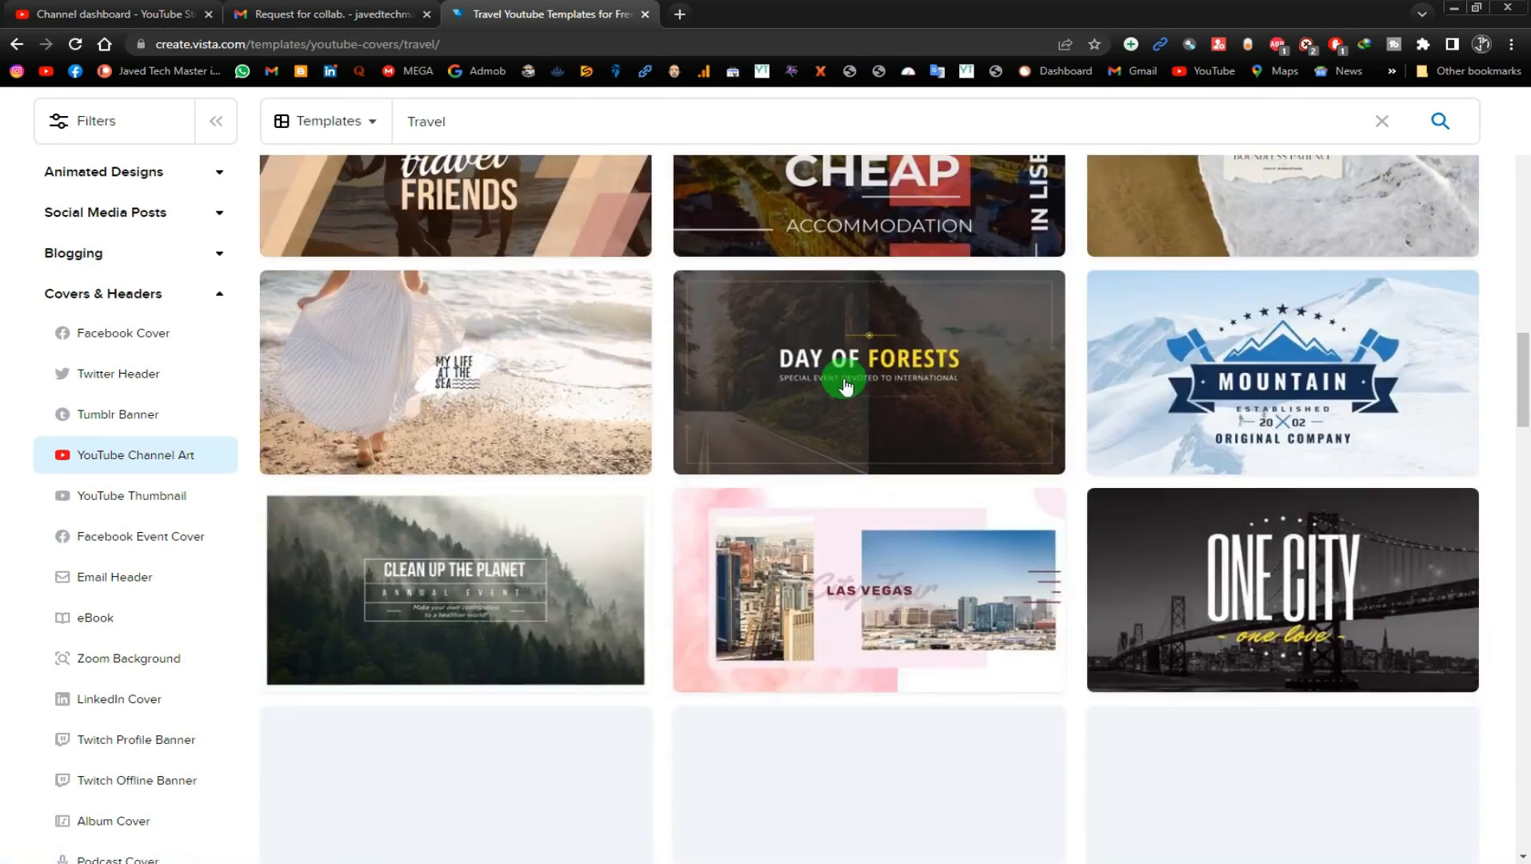
{"action": "scroll", "coordinate": [846, 385], "scroll_direction": "down", "scroll_amount": 1}
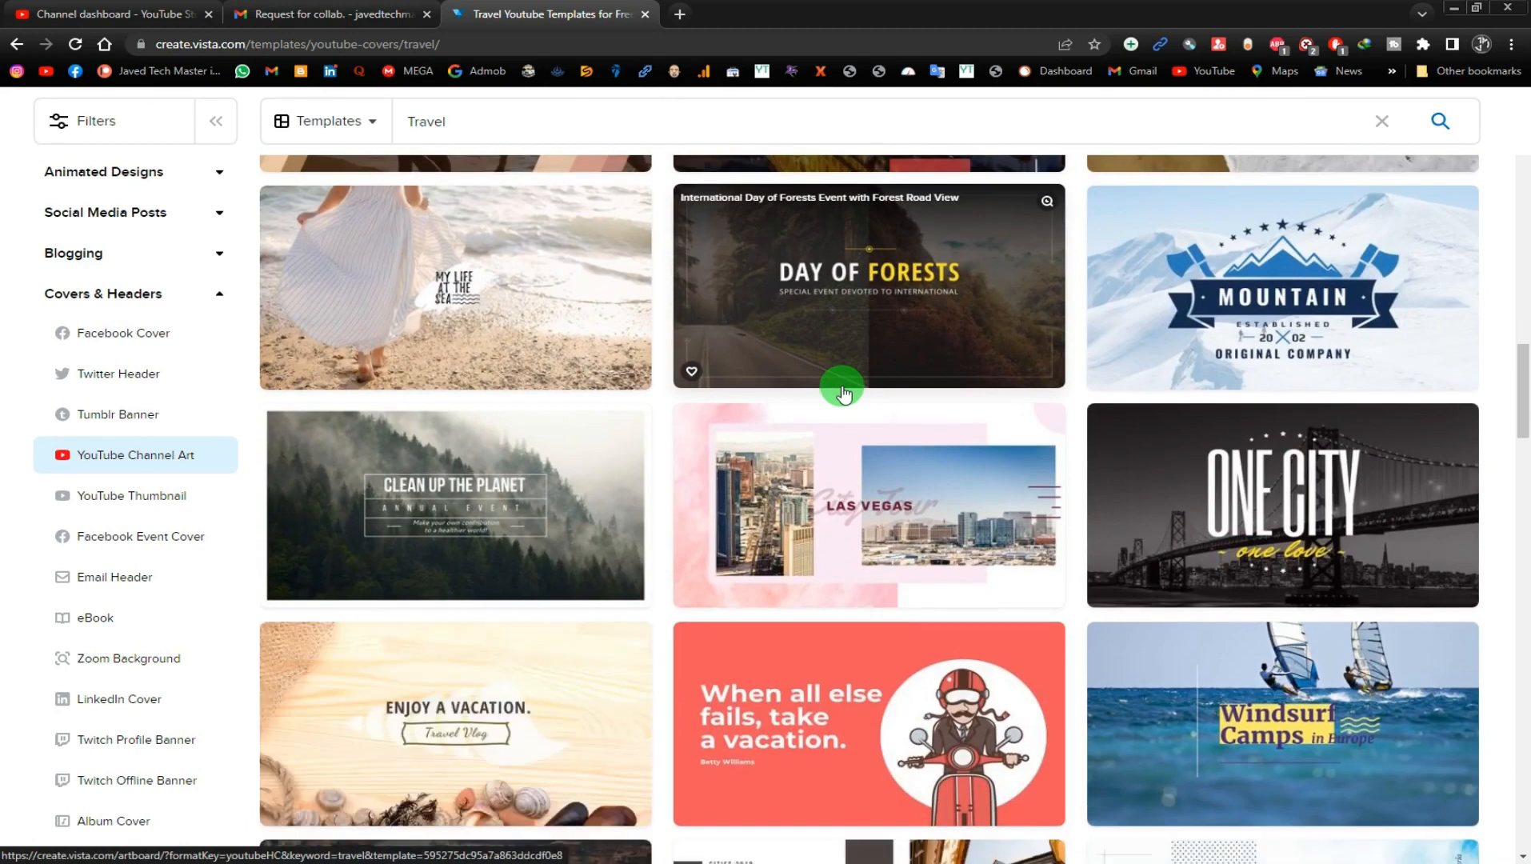
{"action": "left_click", "coordinate": [1311, 489]}
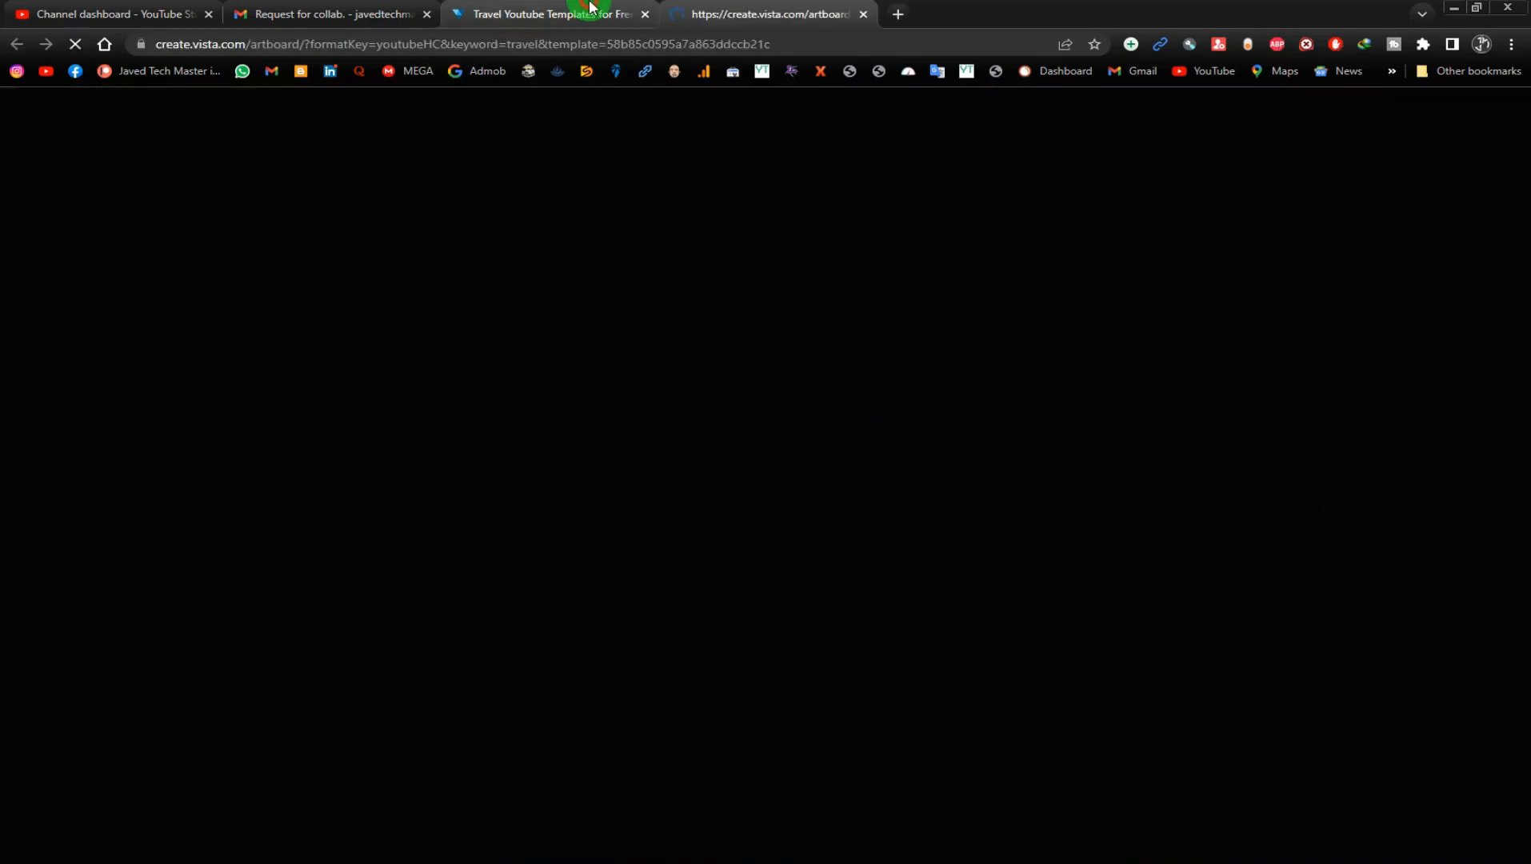
Step: Return to the travel template results and look over the format categories listed under Covers & Headers and beyond
{"action": "left_click", "coordinate": [590, 10]}
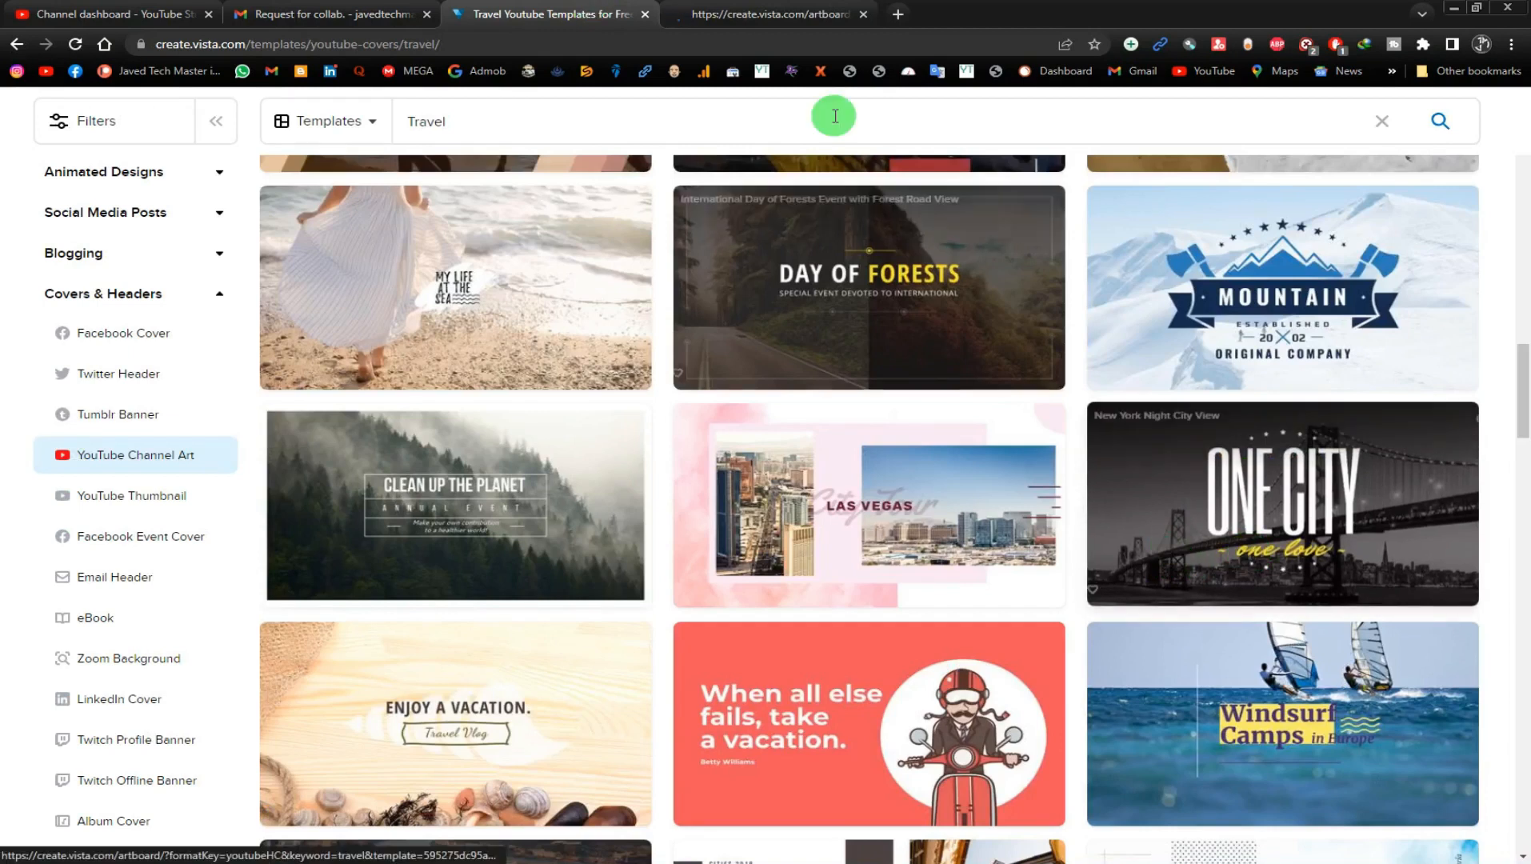
{"action": "left_click", "coordinate": [742, 10]}
{"action": "left_click", "coordinate": [564, 13]}
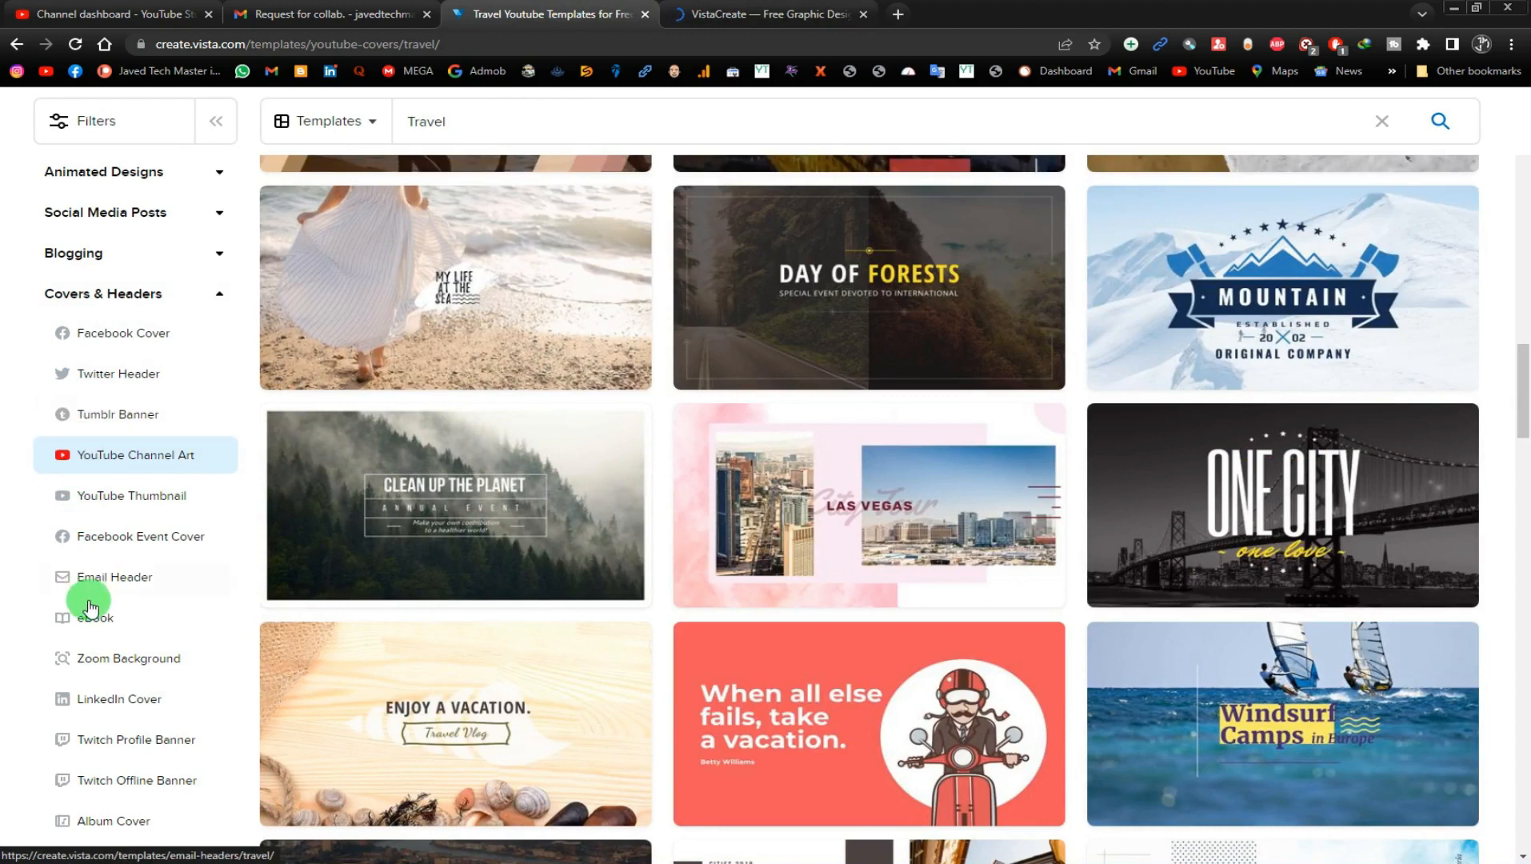
{"action": "scroll", "coordinate": [72, 599], "scroll_direction": "down", "scroll_amount": 2}
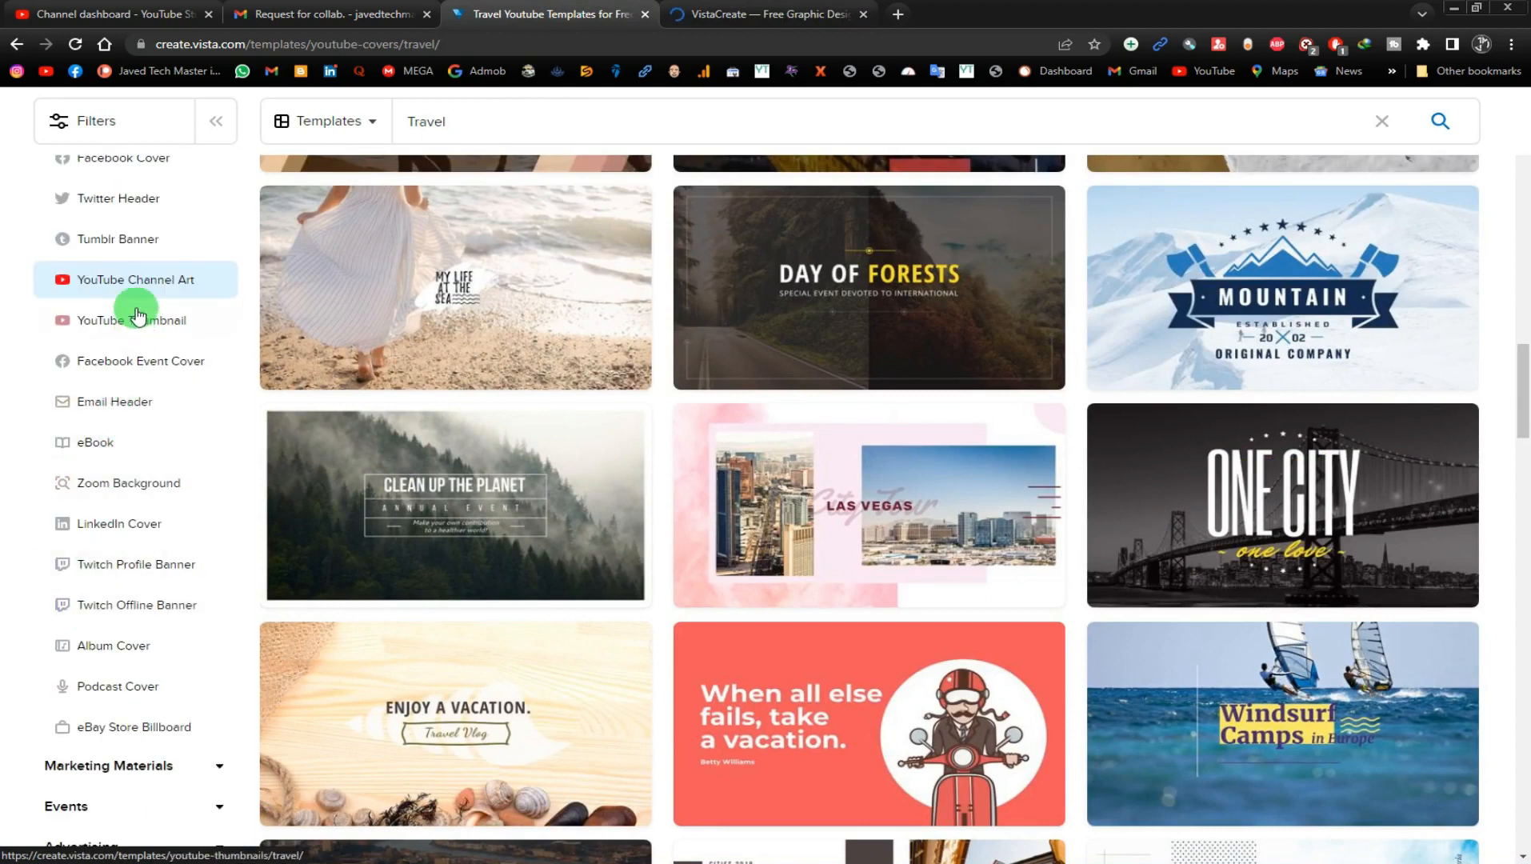
{"action": "scroll", "coordinate": [76, 720], "scroll_direction": "down", "scroll_amount": 2}
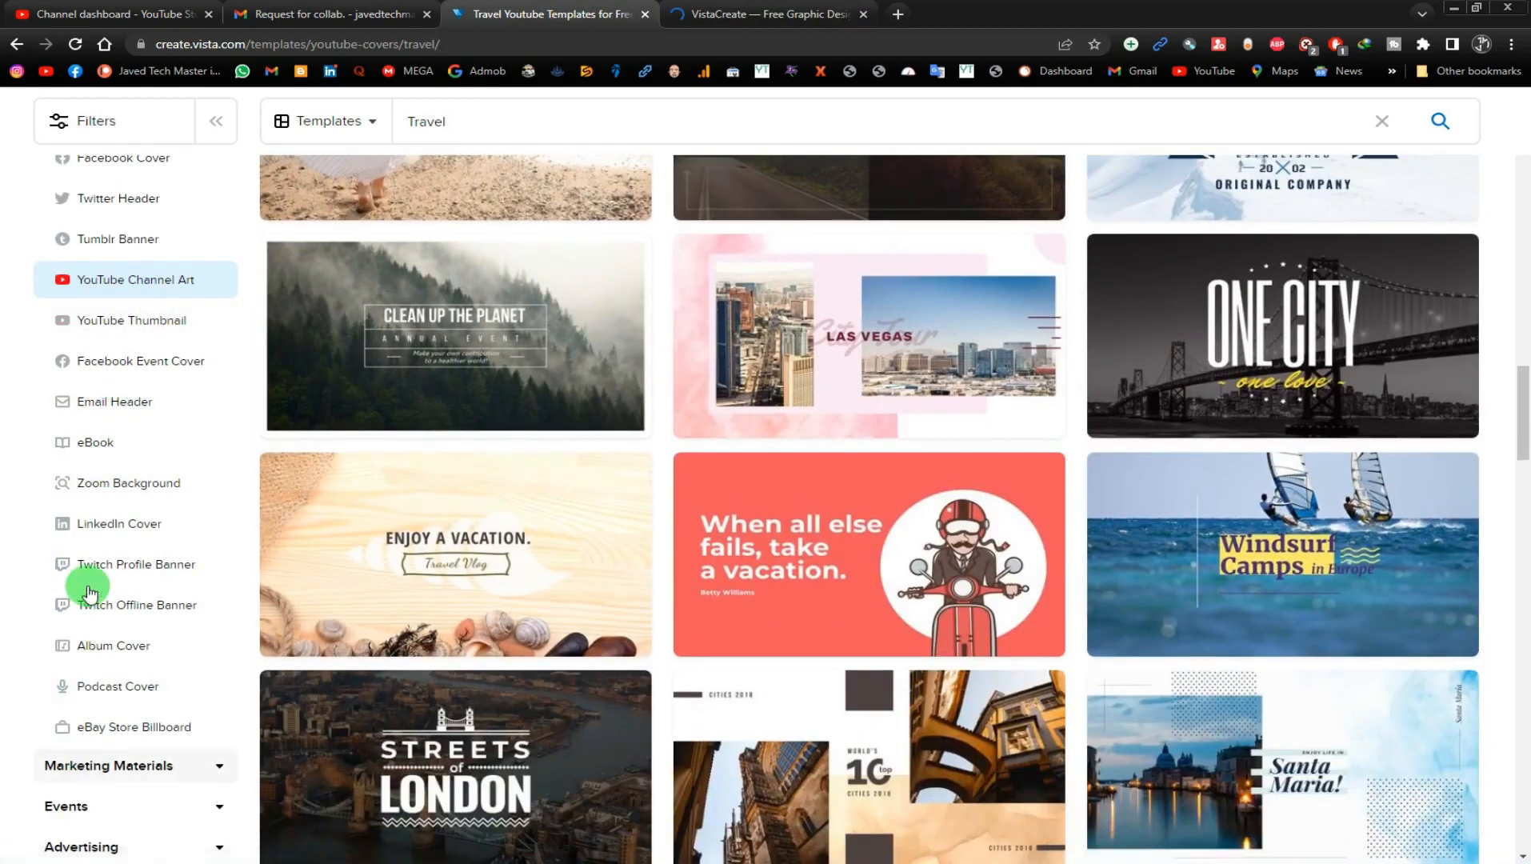
{"action": "left_click", "coordinate": [94, 484]}
{"action": "left_click", "coordinate": [303, 281]}
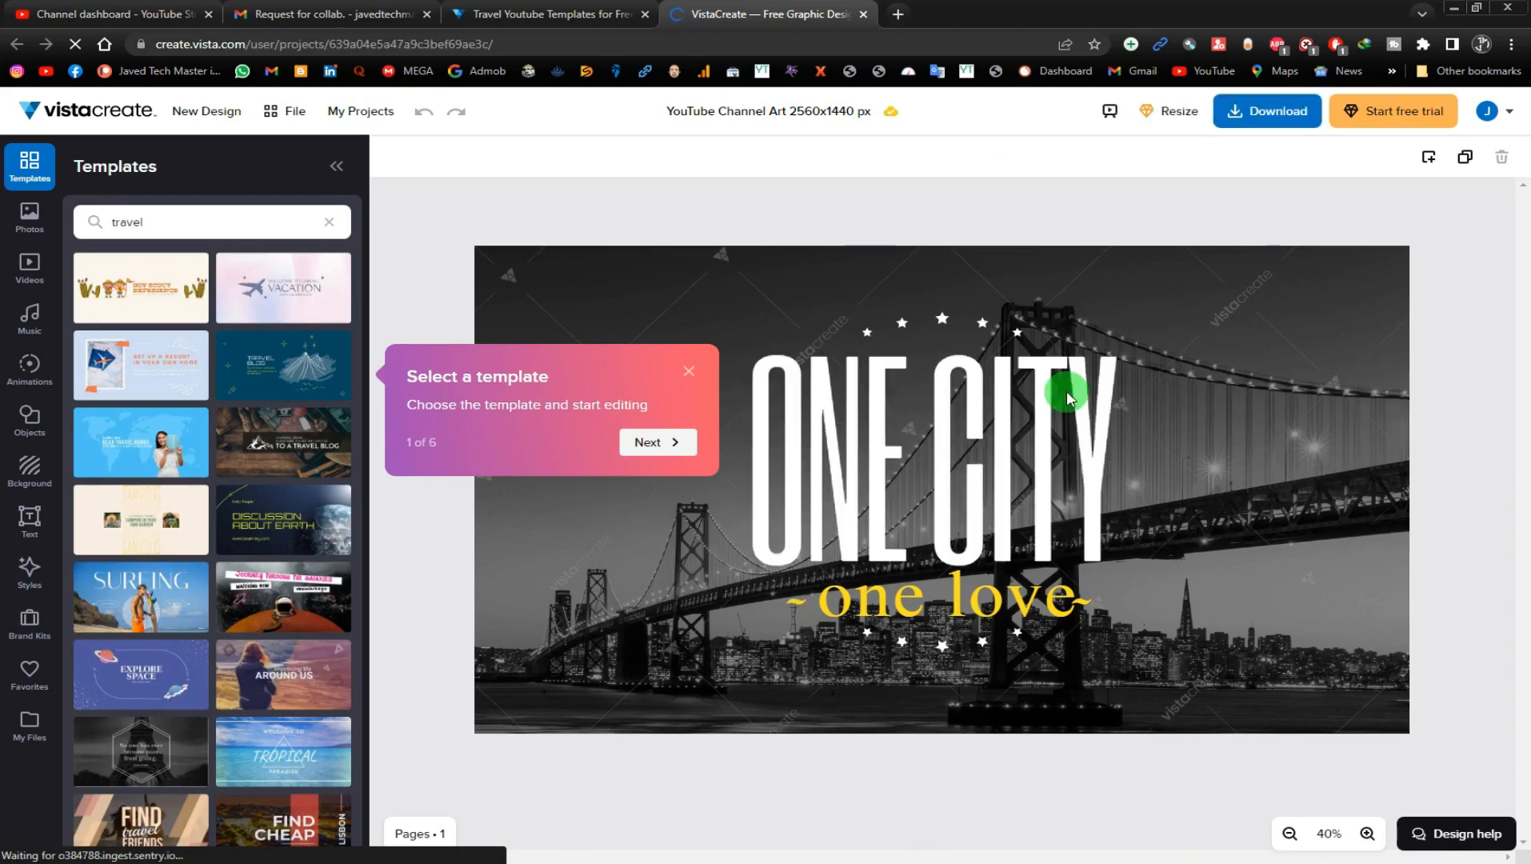
Step: Replace the template's headline with "TRAVEL CITY" and widen its text box so it fits on one line
{"action": "double_click", "coordinate": [937, 424]}
{"action": "key", "text": "ctrl+a"}
{"action": "type", "text": "TRAVE"}
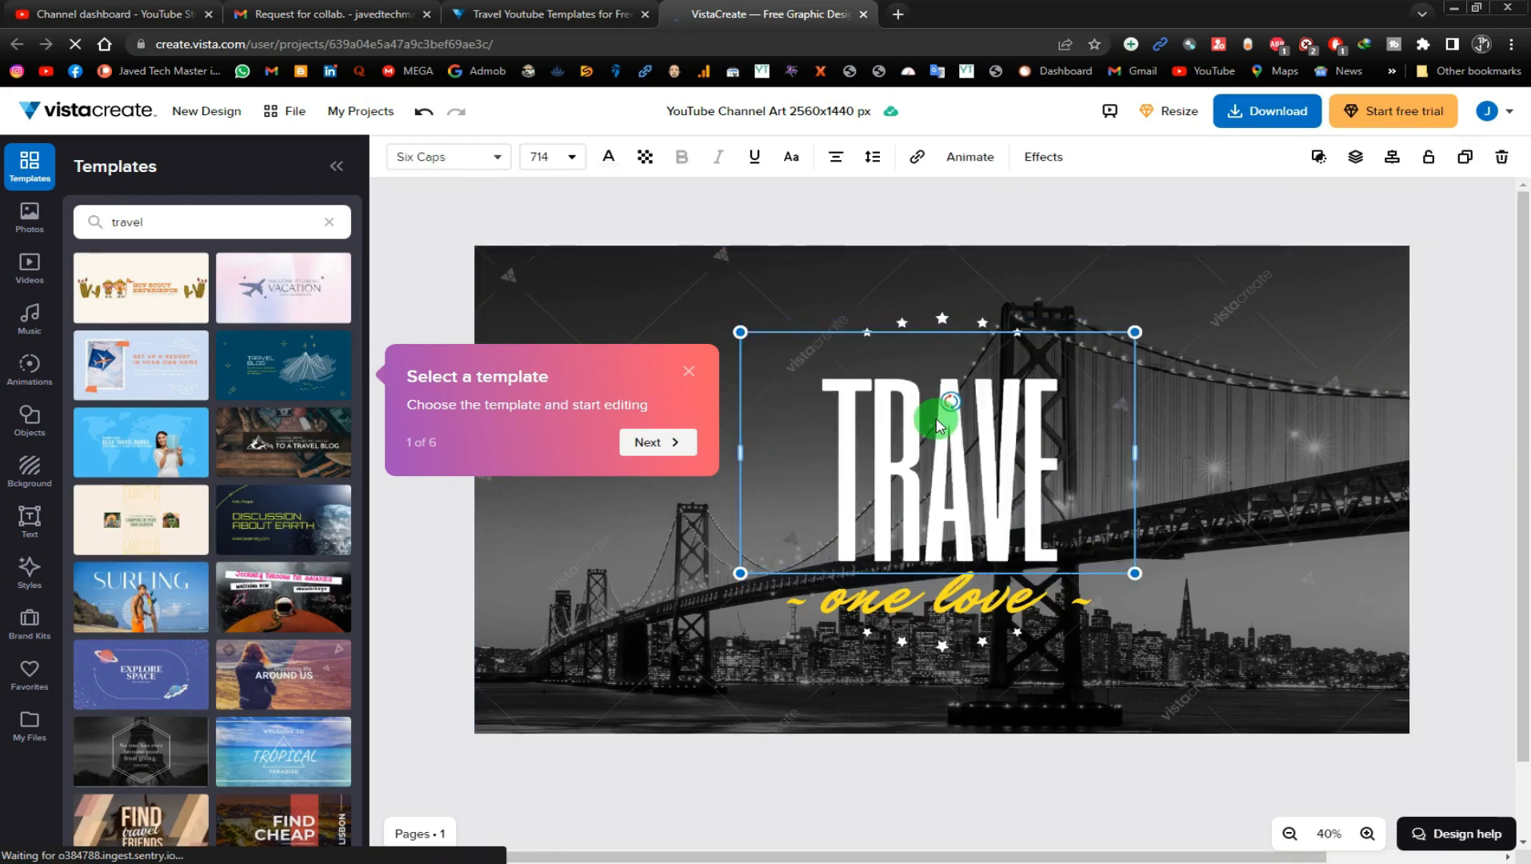
{"action": "type", "text": "L CITY"}
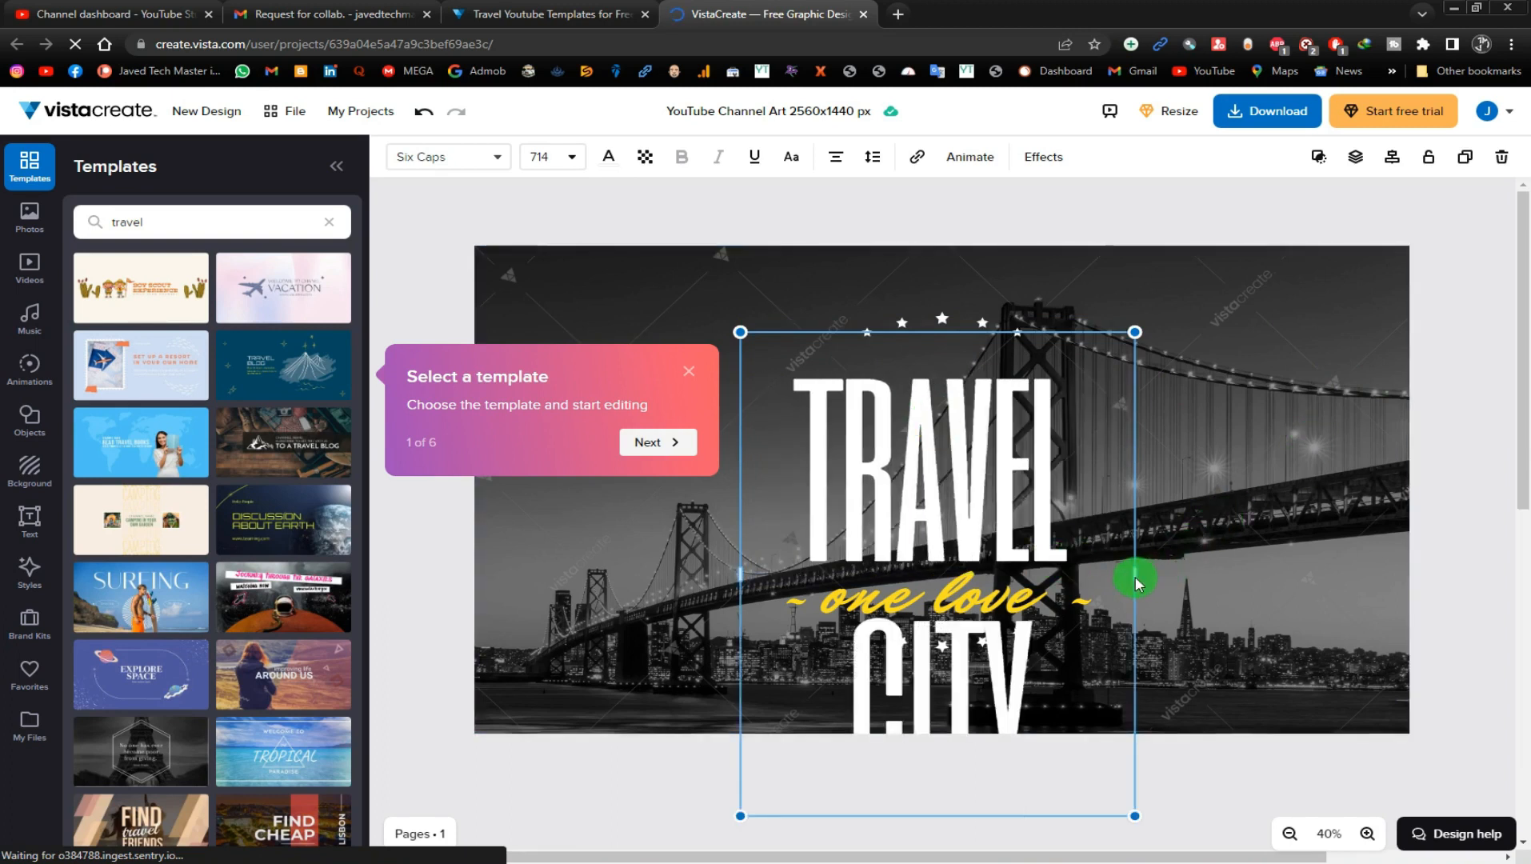
{"action": "left_click_drag", "start_coordinate": [787, 538], "coordinate": [734, 575]}
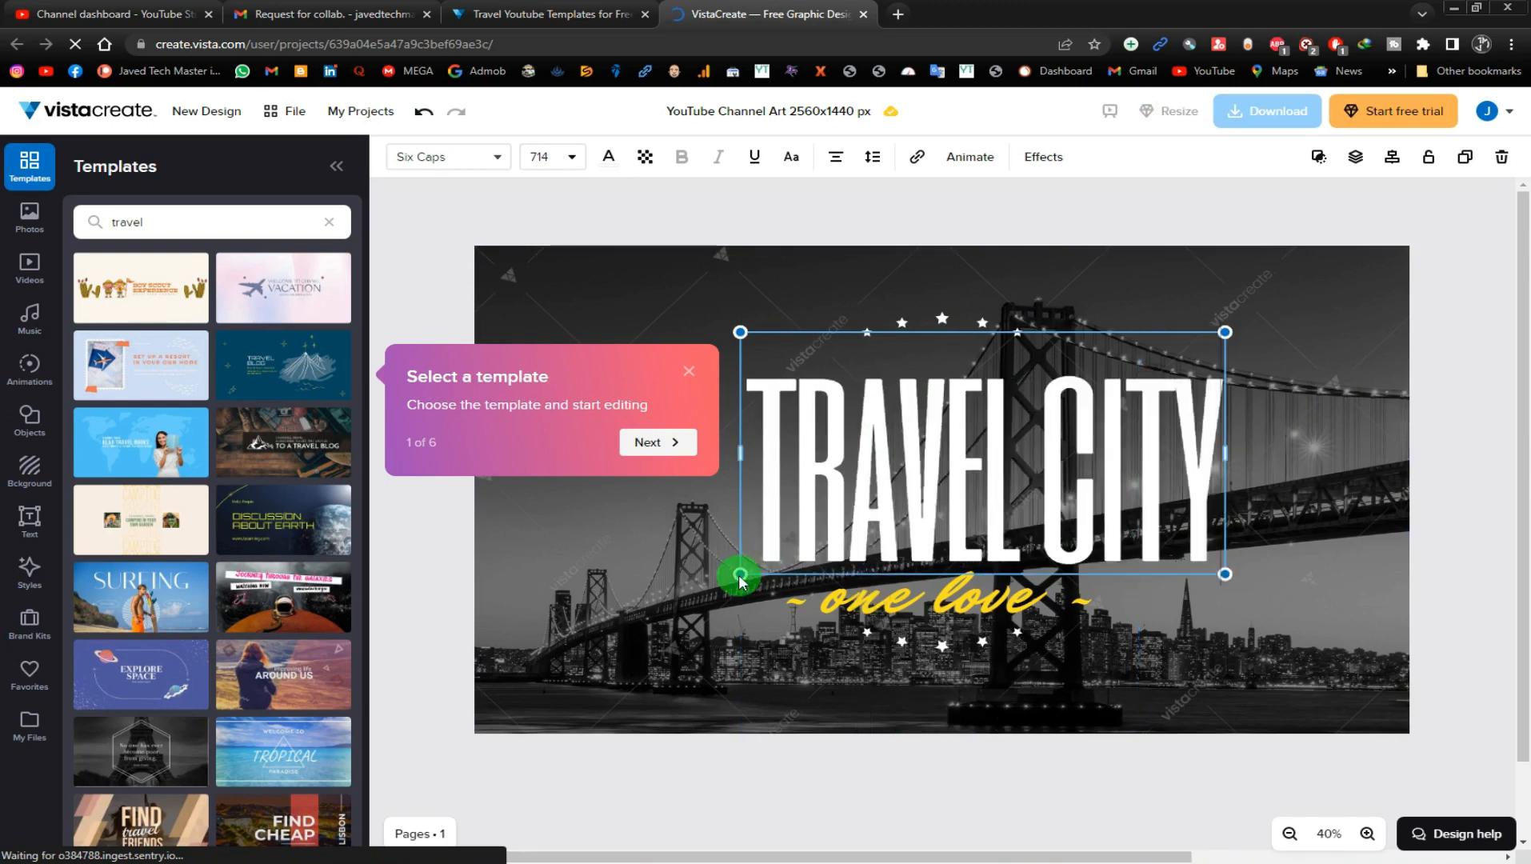
Step: Replace the yellow tagline with "travel with u", widen its text box to fit one line and dismiss the onboarding tips
{"action": "left_click", "coordinate": [911, 608]}
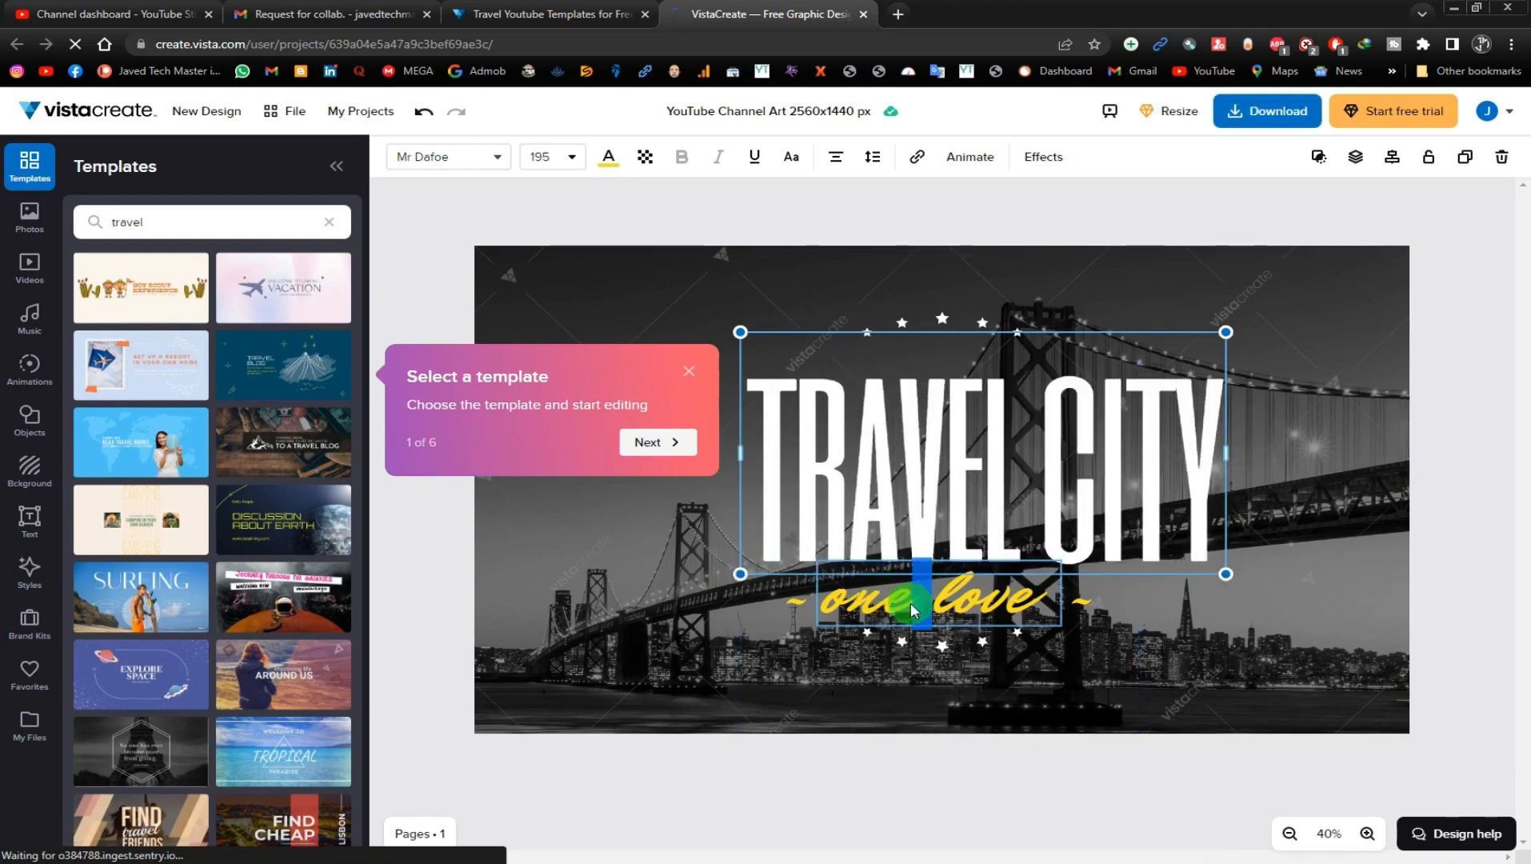
{"action": "double_click", "coordinate": [912, 608]}
{"action": "type", "text": "travel with u"}
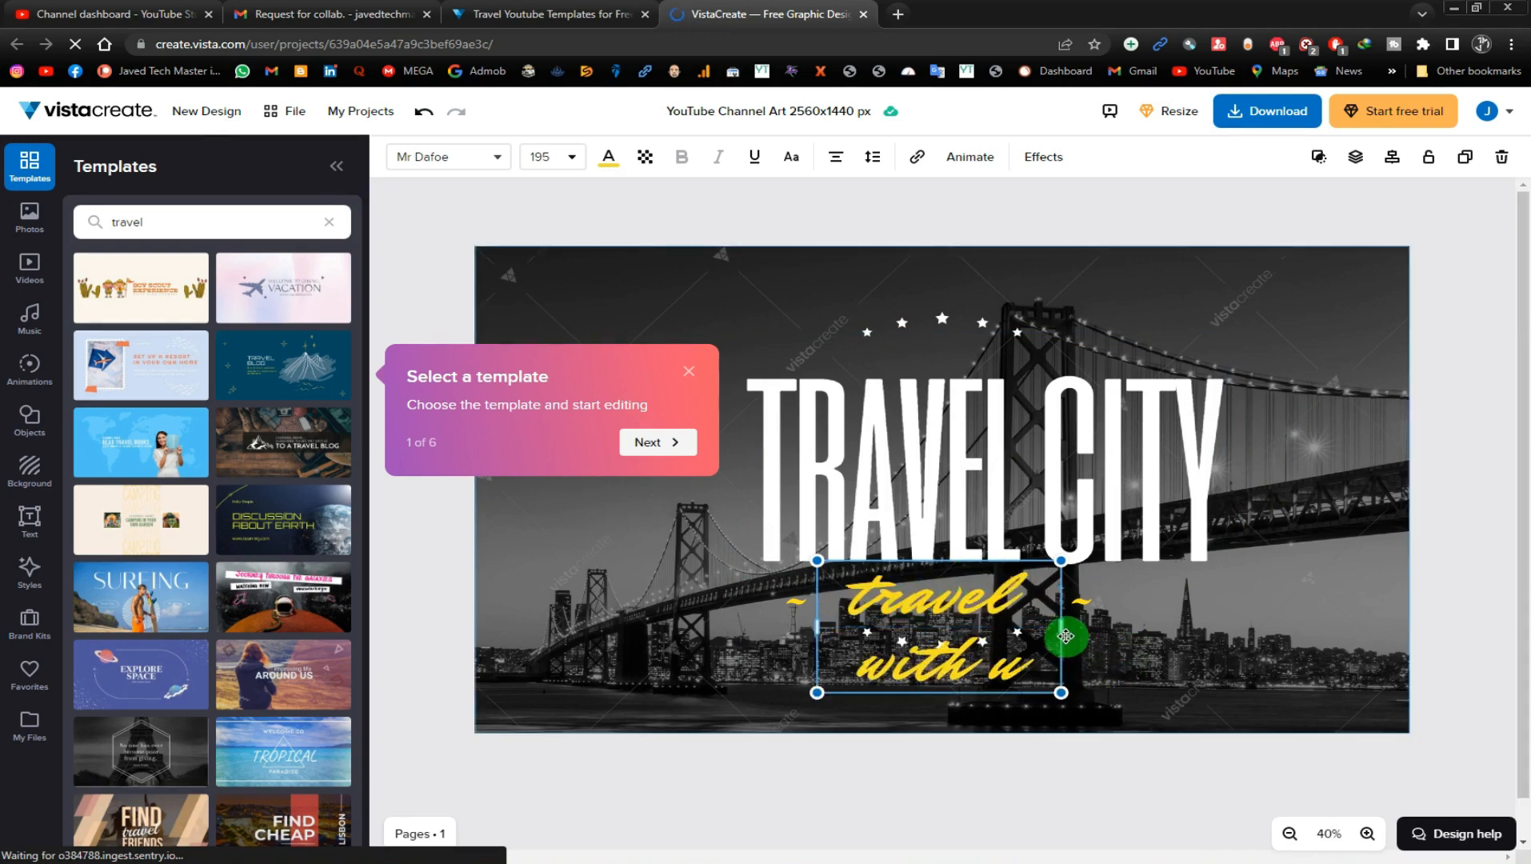
{"action": "left_click_drag", "start_coordinate": [1065, 636], "coordinate": [1127, 625]}
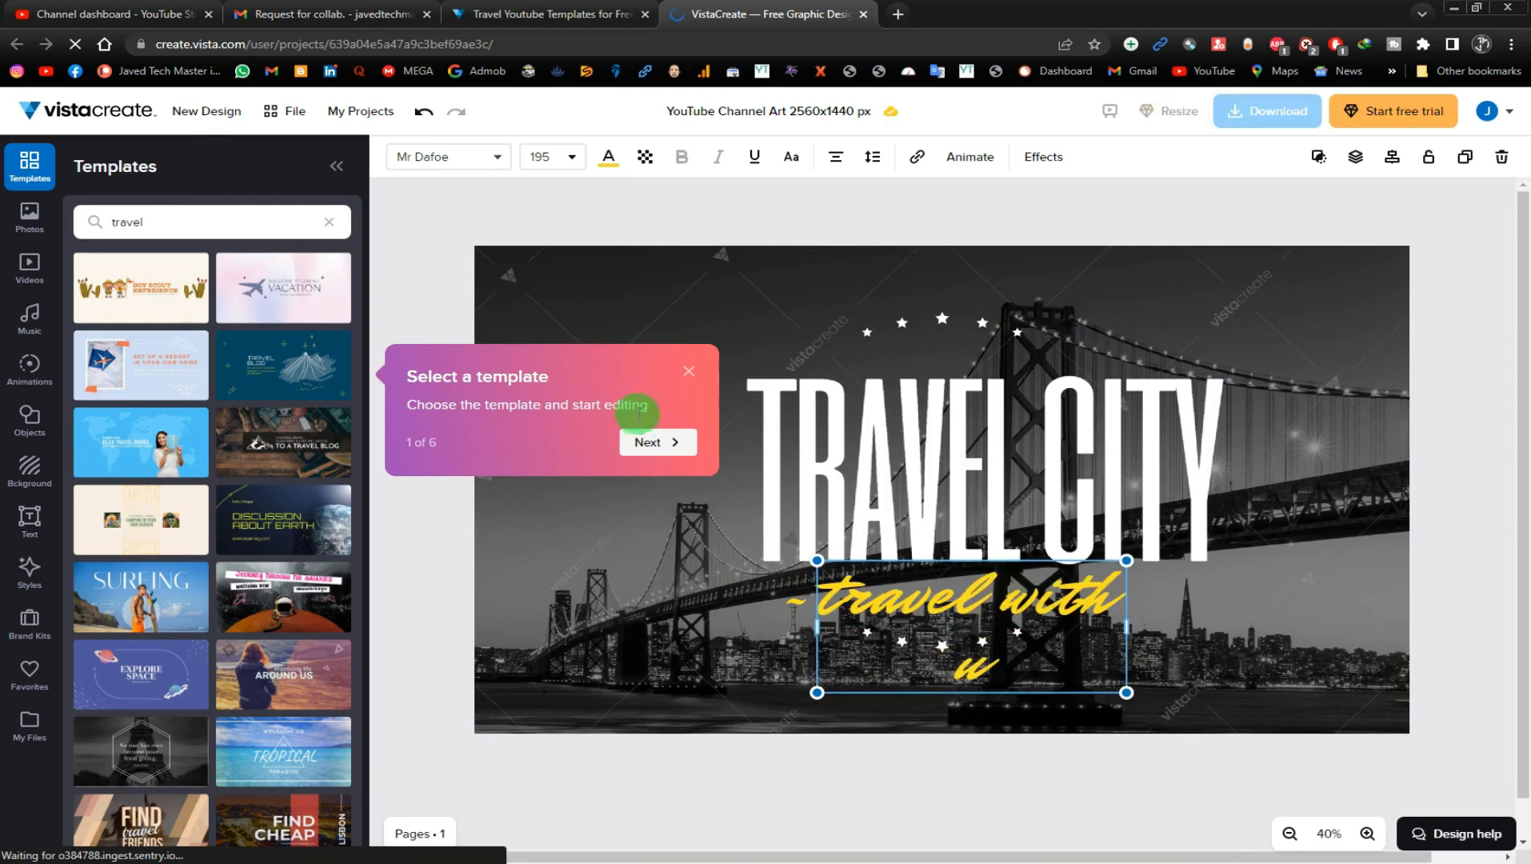
{"action": "left_click", "coordinate": [689, 370]}
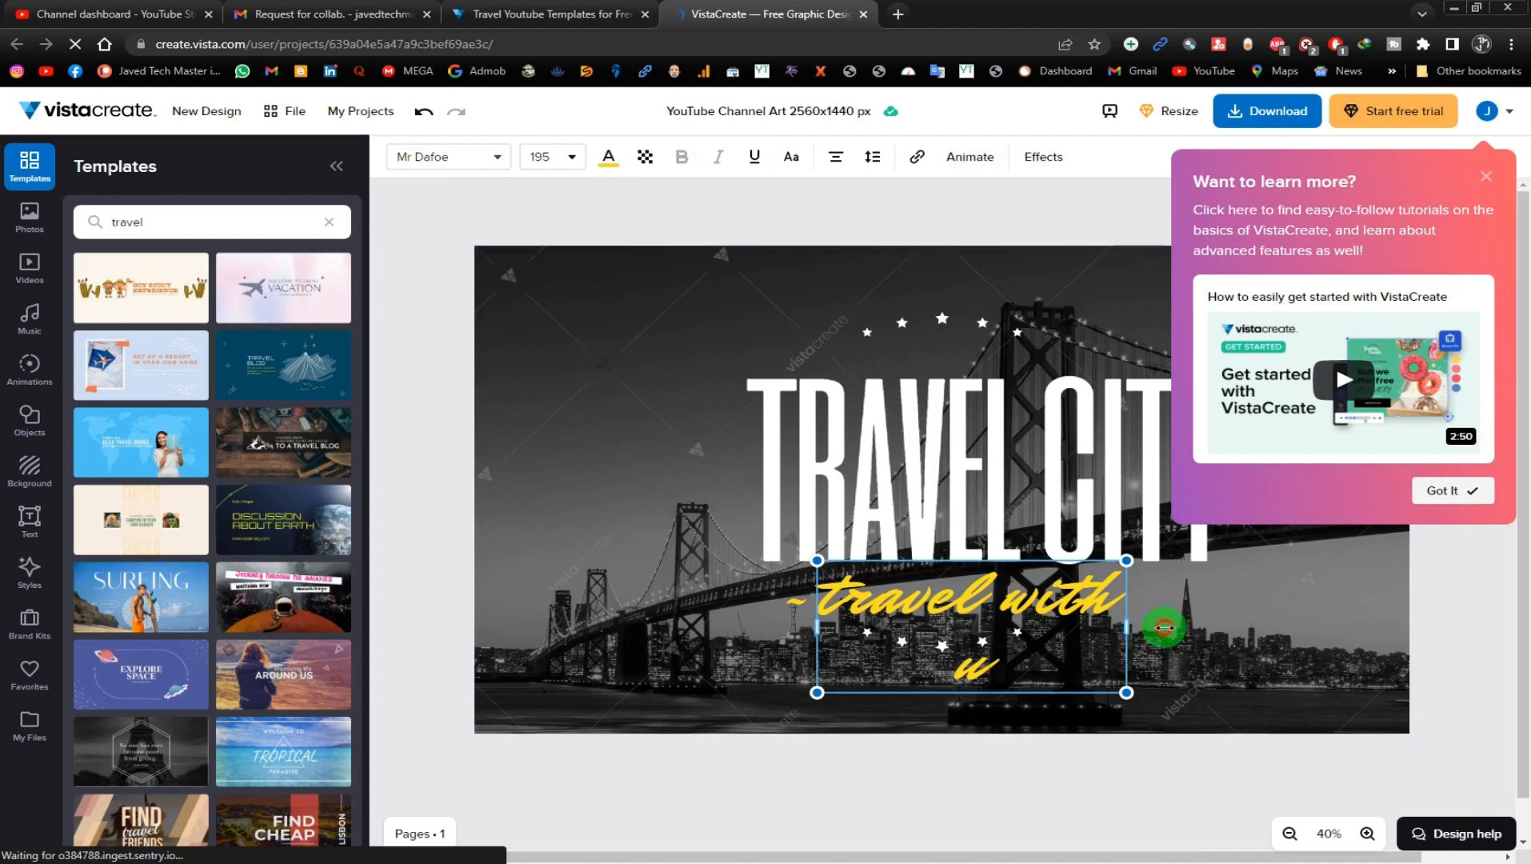
{"action": "left_click_drag", "start_coordinate": [1273, 572], "coordinate": [1464, 511]}
{"action": "left_click", "coordinate": [1464, 495]}
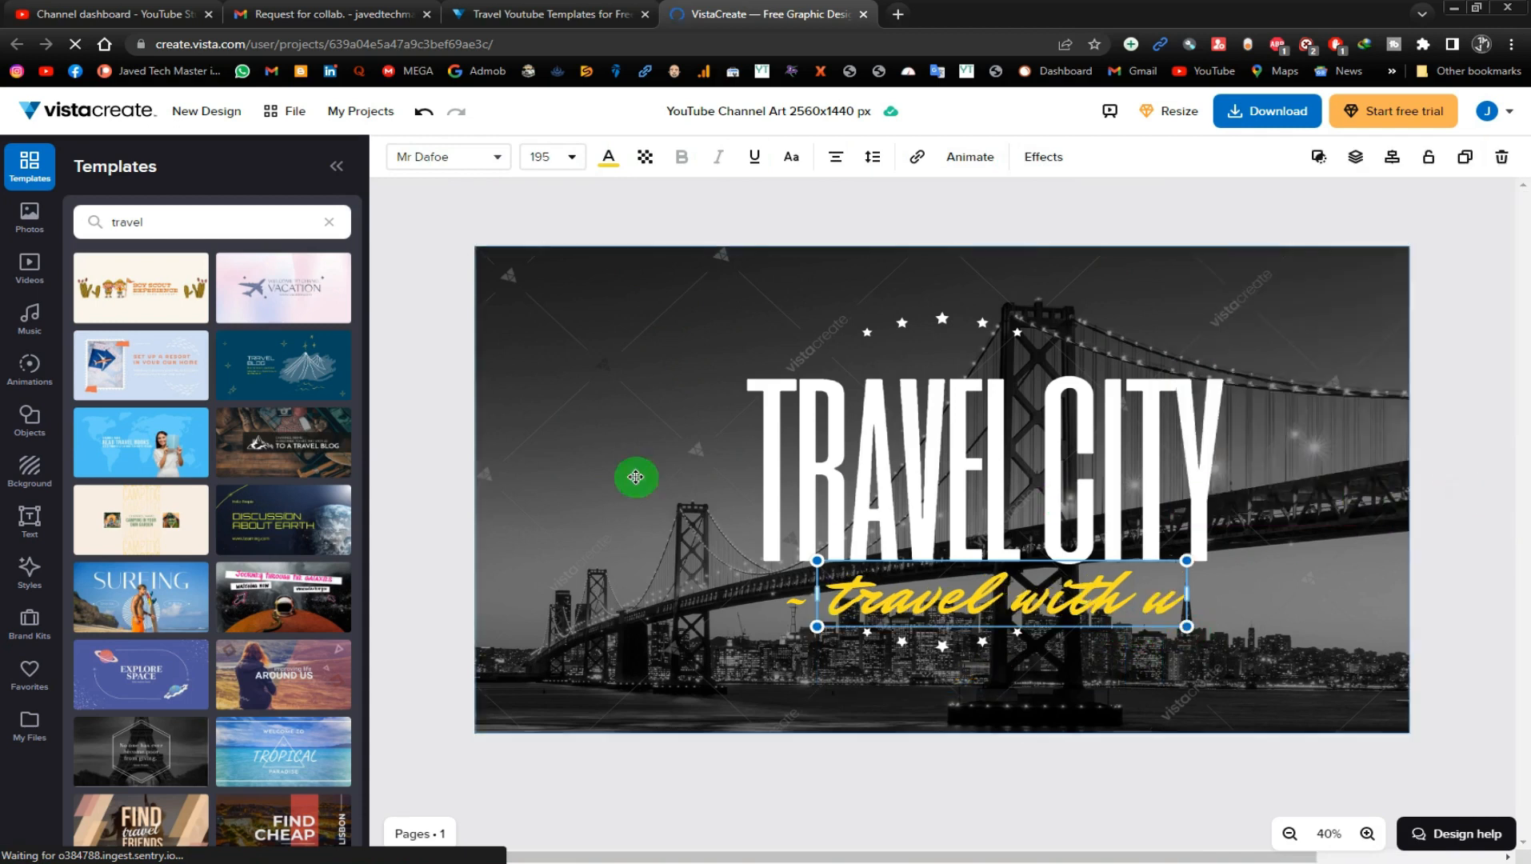
Step: Look through more travel templates, select the banner's background image and browse the trending stock photos
{"action": "scroll", "coordinate": [222, 518], "scroll_direction": "down", "scroll_amount": 6}
{"action": "scroll", "coordinate": [224, 521], "scroll_direction": "down", "scroll_amount": 3}
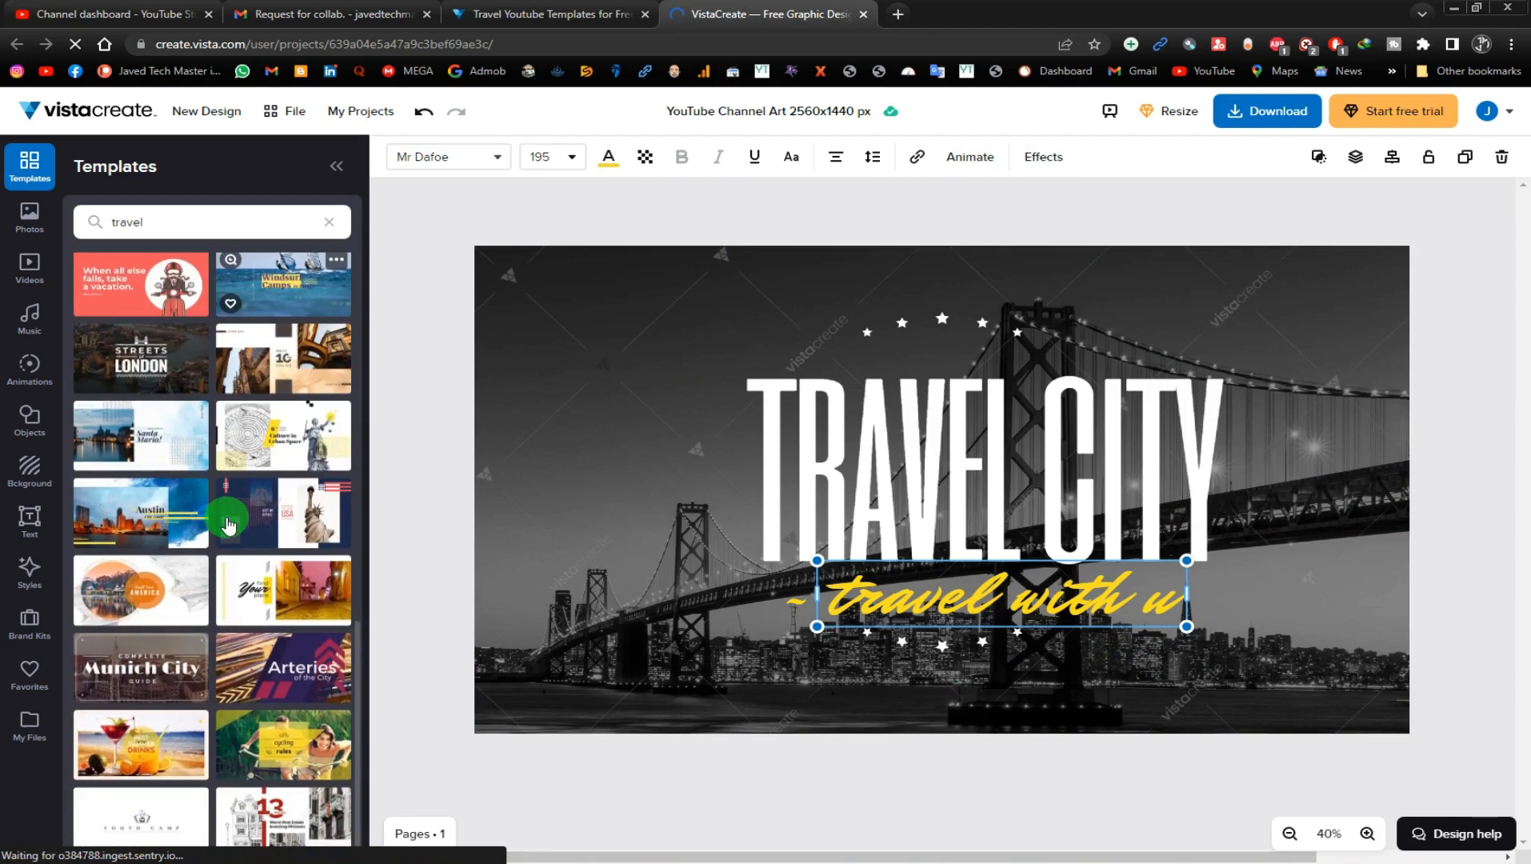
{"action": "left_click", "coordinate": [32, 228]}
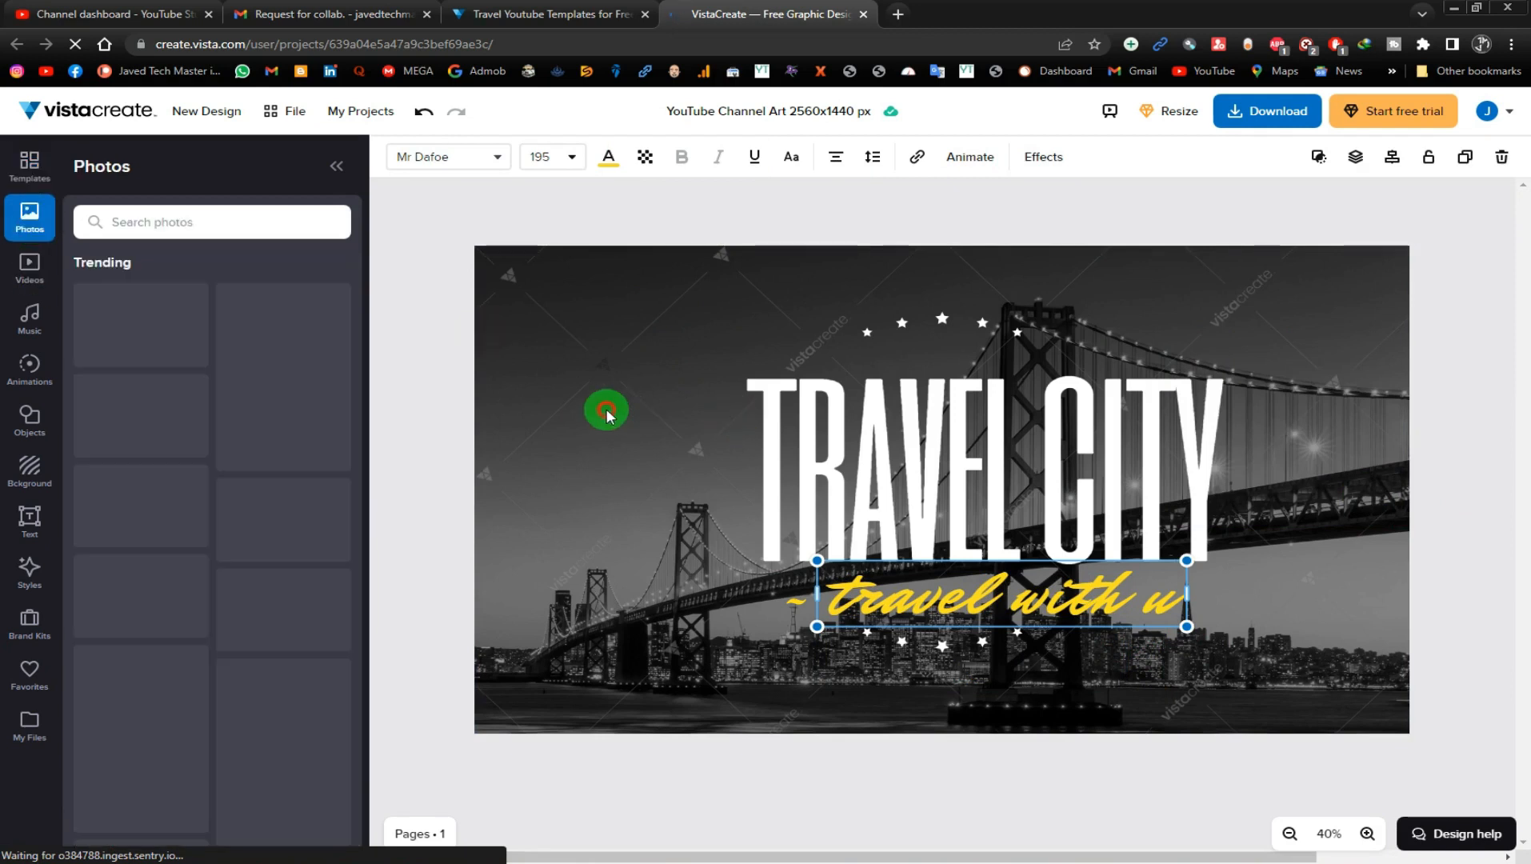
{"action": "left_click", "coordinate": [671, 372]}
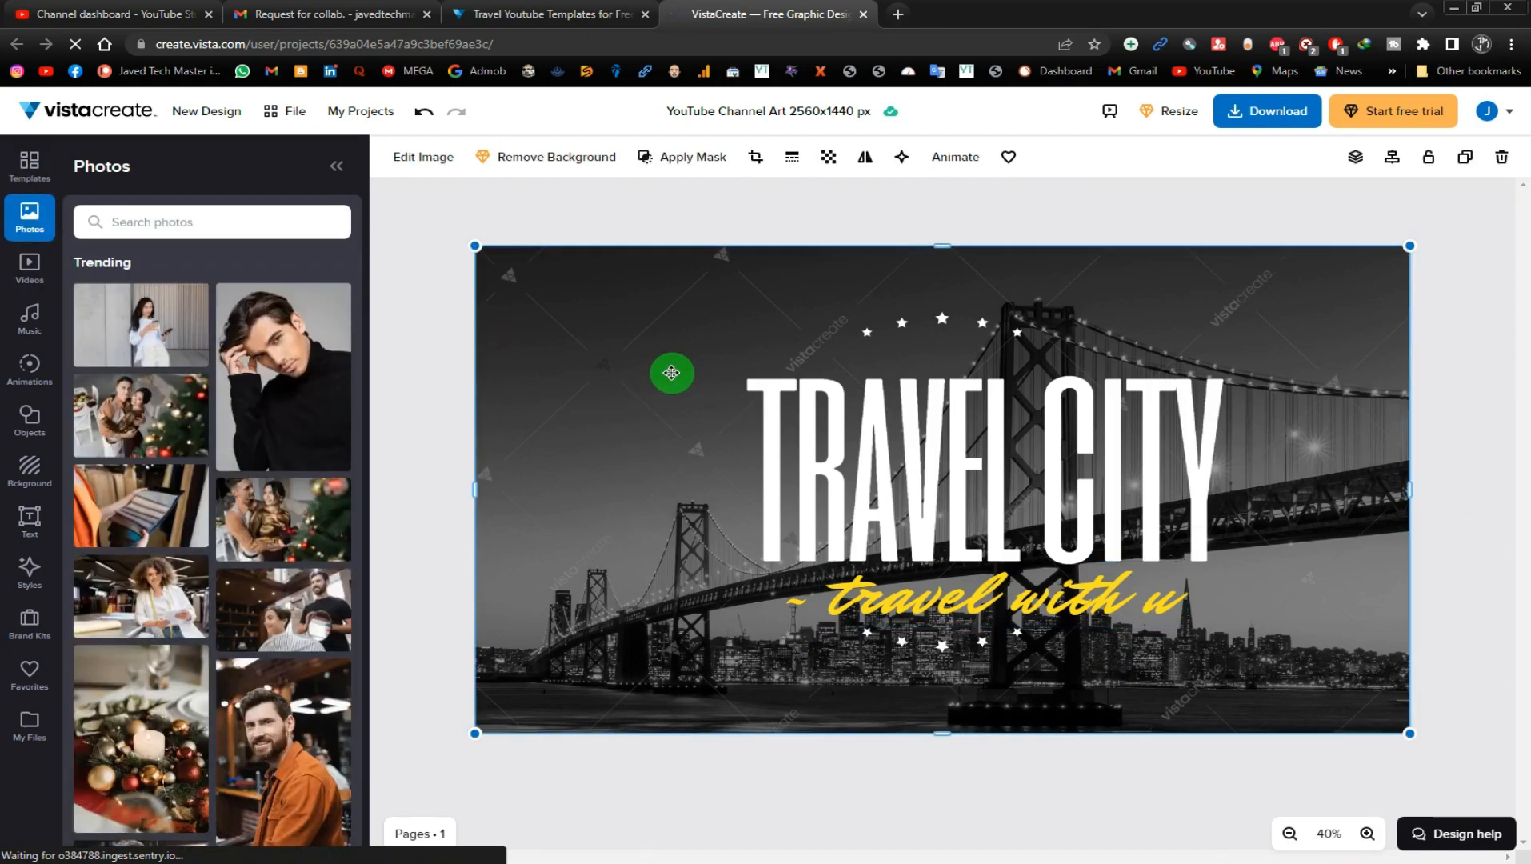
{"action": "scroll", "coordinate": [272, 524], "scroll_direction": "down", "scroll_amount": 6}
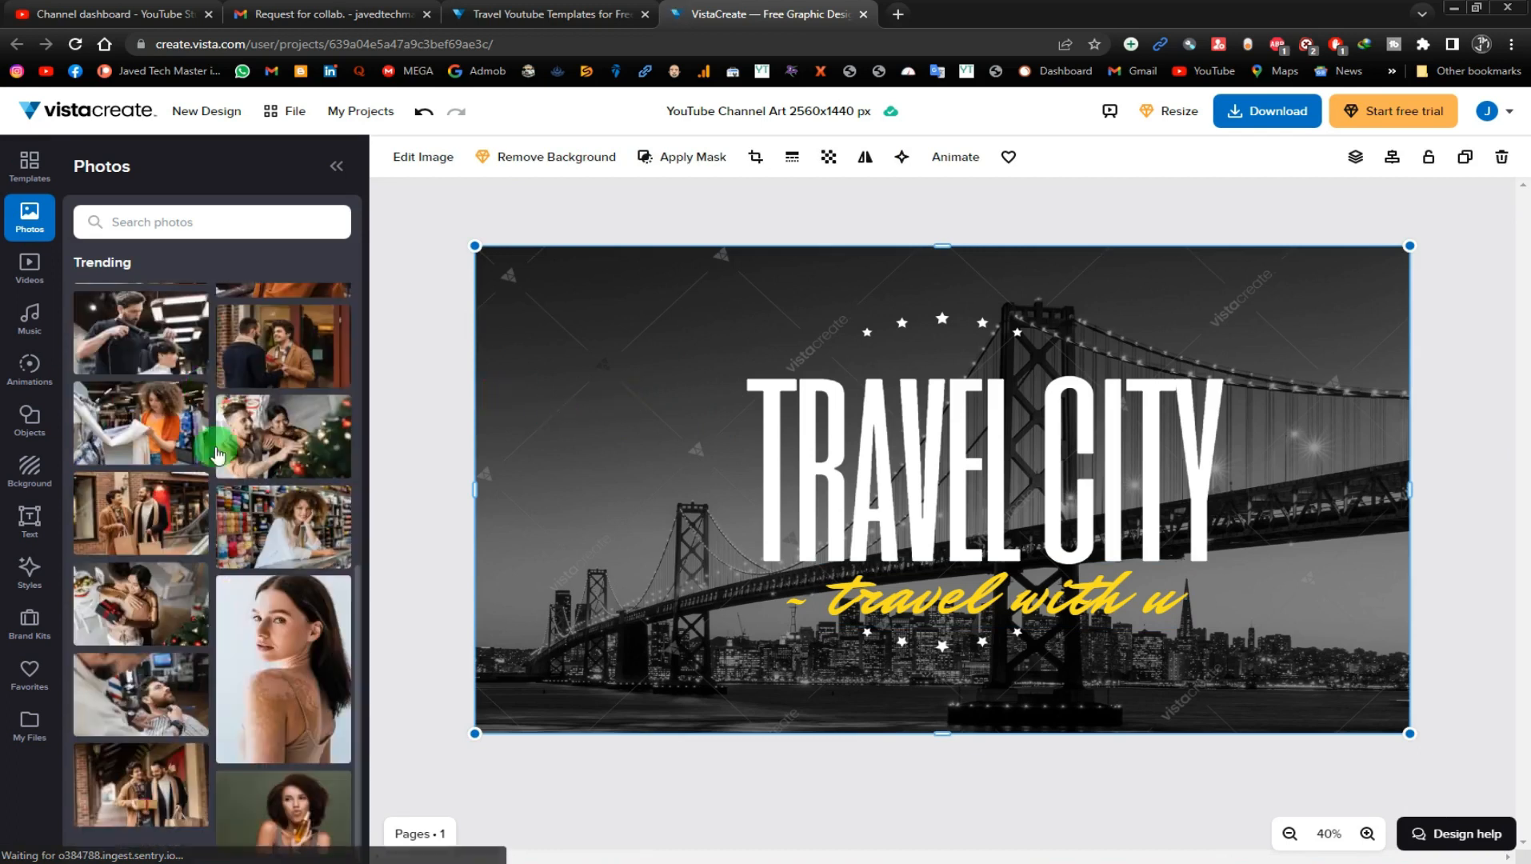
Step: Search the stock photos for "travel city" and look through the matching pictures
{"action": "left_click", "coordinate": [208, 226]}
{"action": "type", "text": "travel city"}
{"action": "key", "text": "Return"}
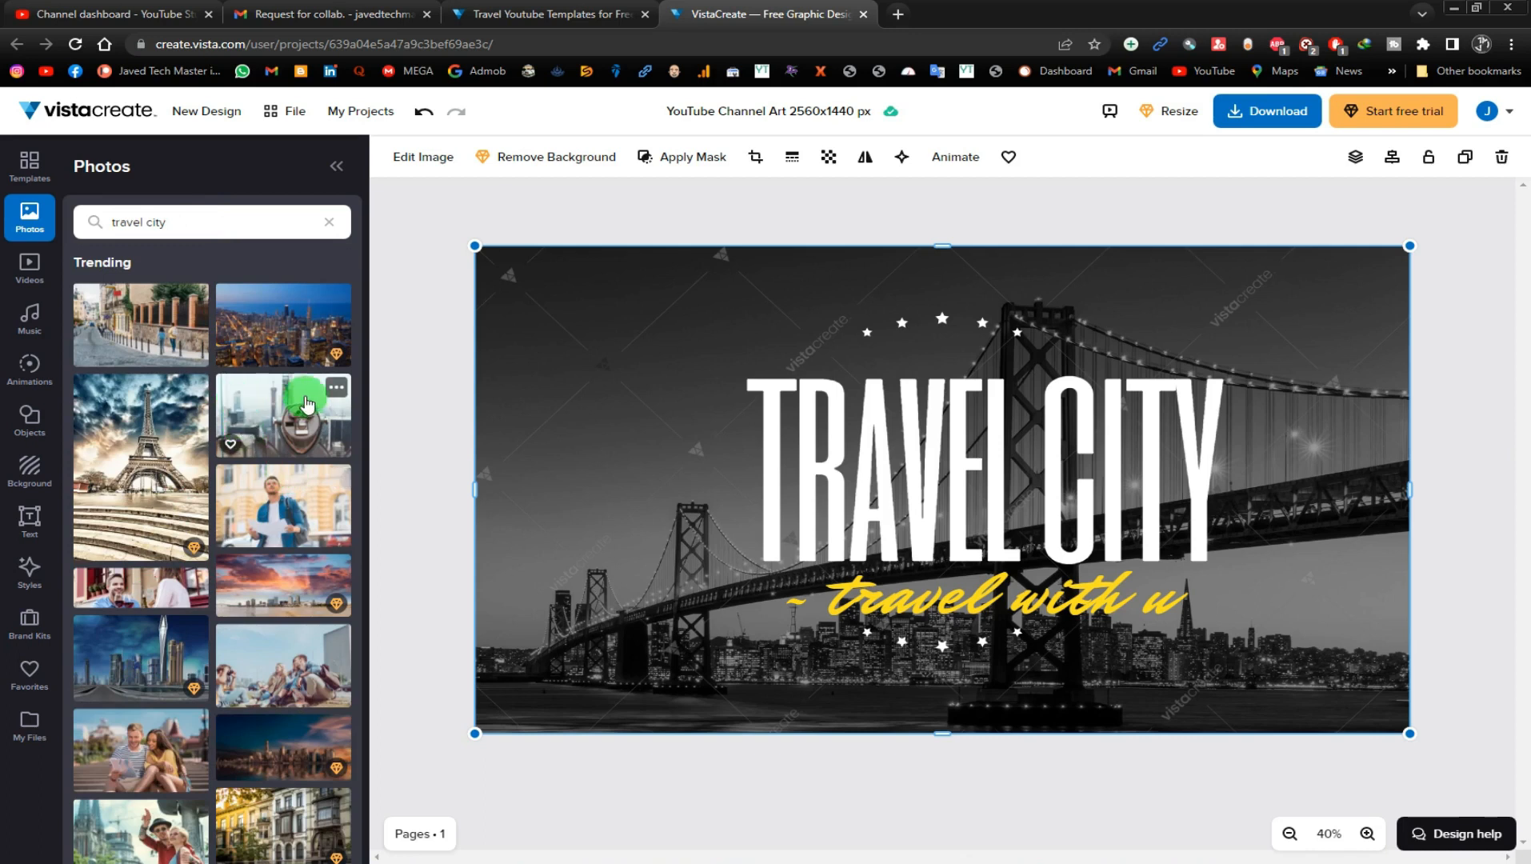
{"action": "scroll", "coordinate": [253, 462], "scroll_direction": "down", "scroll_amount": 4}
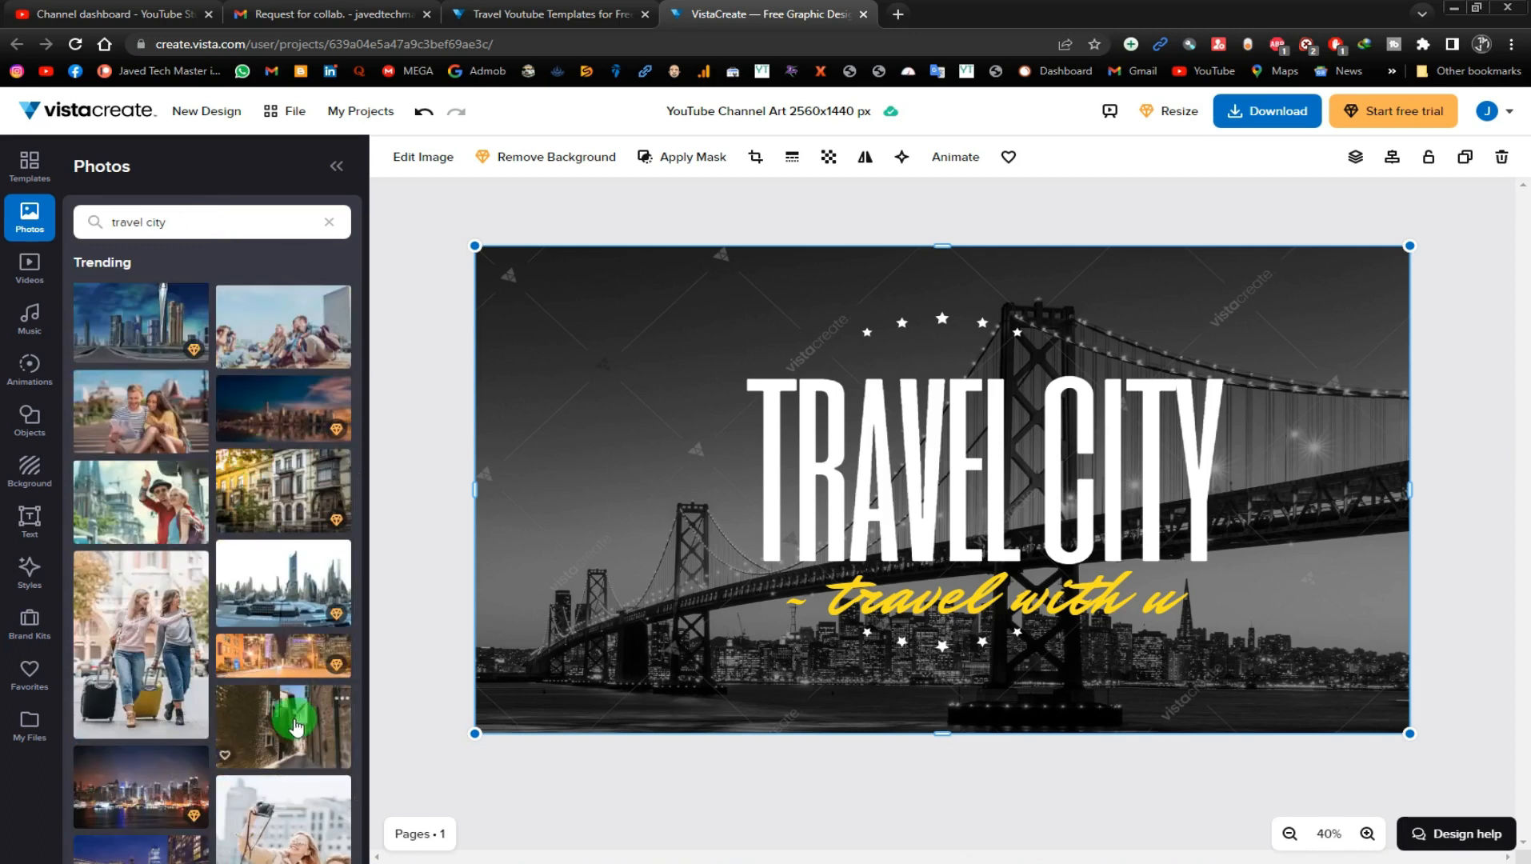
{"action": "left_click", "coordinate": [114, 504]}
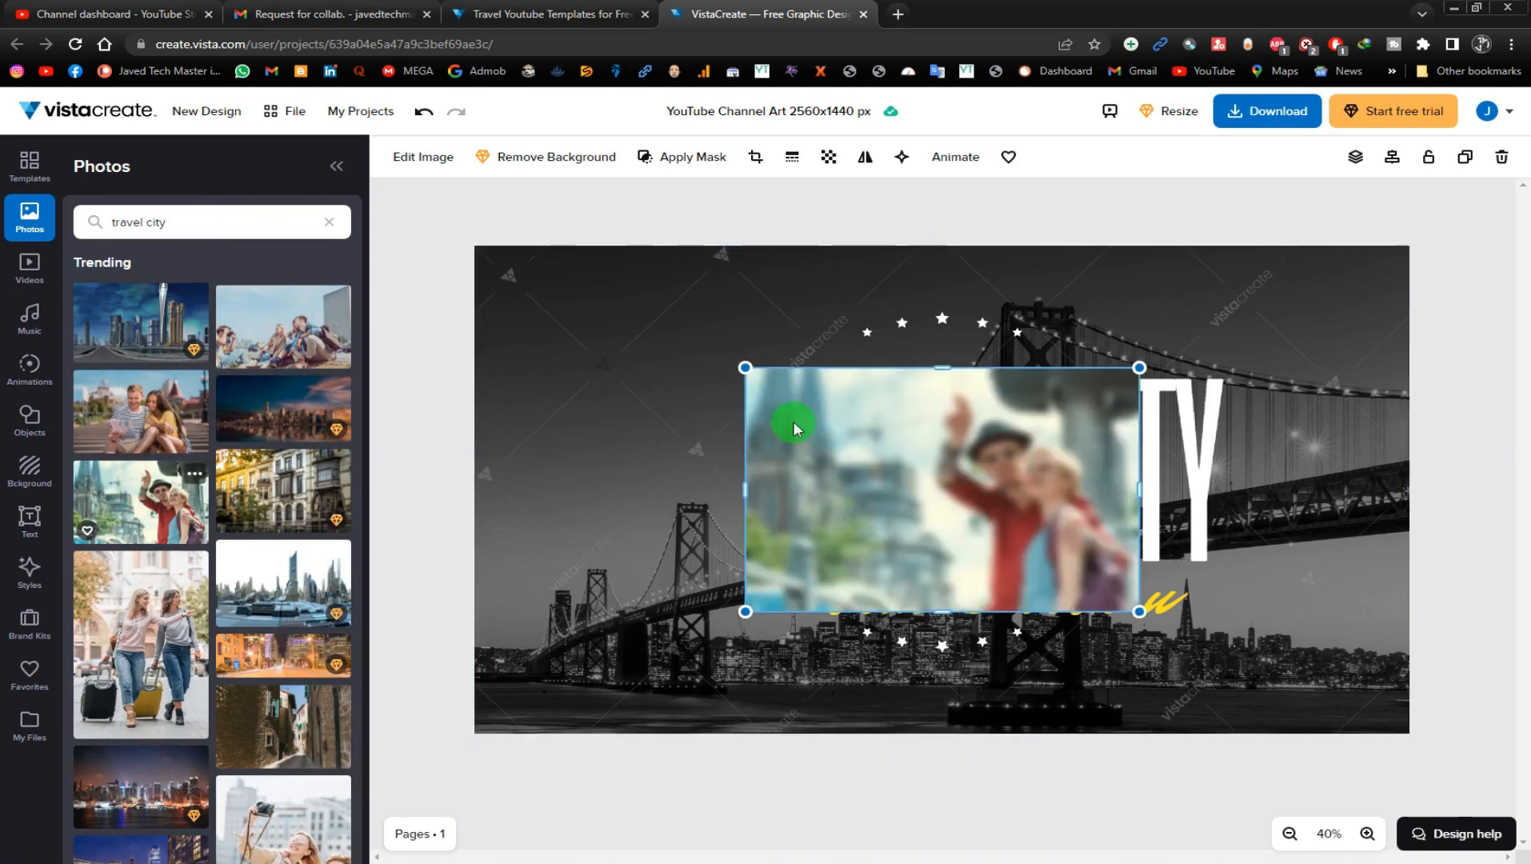
{"action": "left_click_drag", "start_coordinate": [860, 452], "coordinate": [586, 351]}
{"action": "key", "text": "Delete"}
{"action": "double_click", "coordinate": [630, 419]}
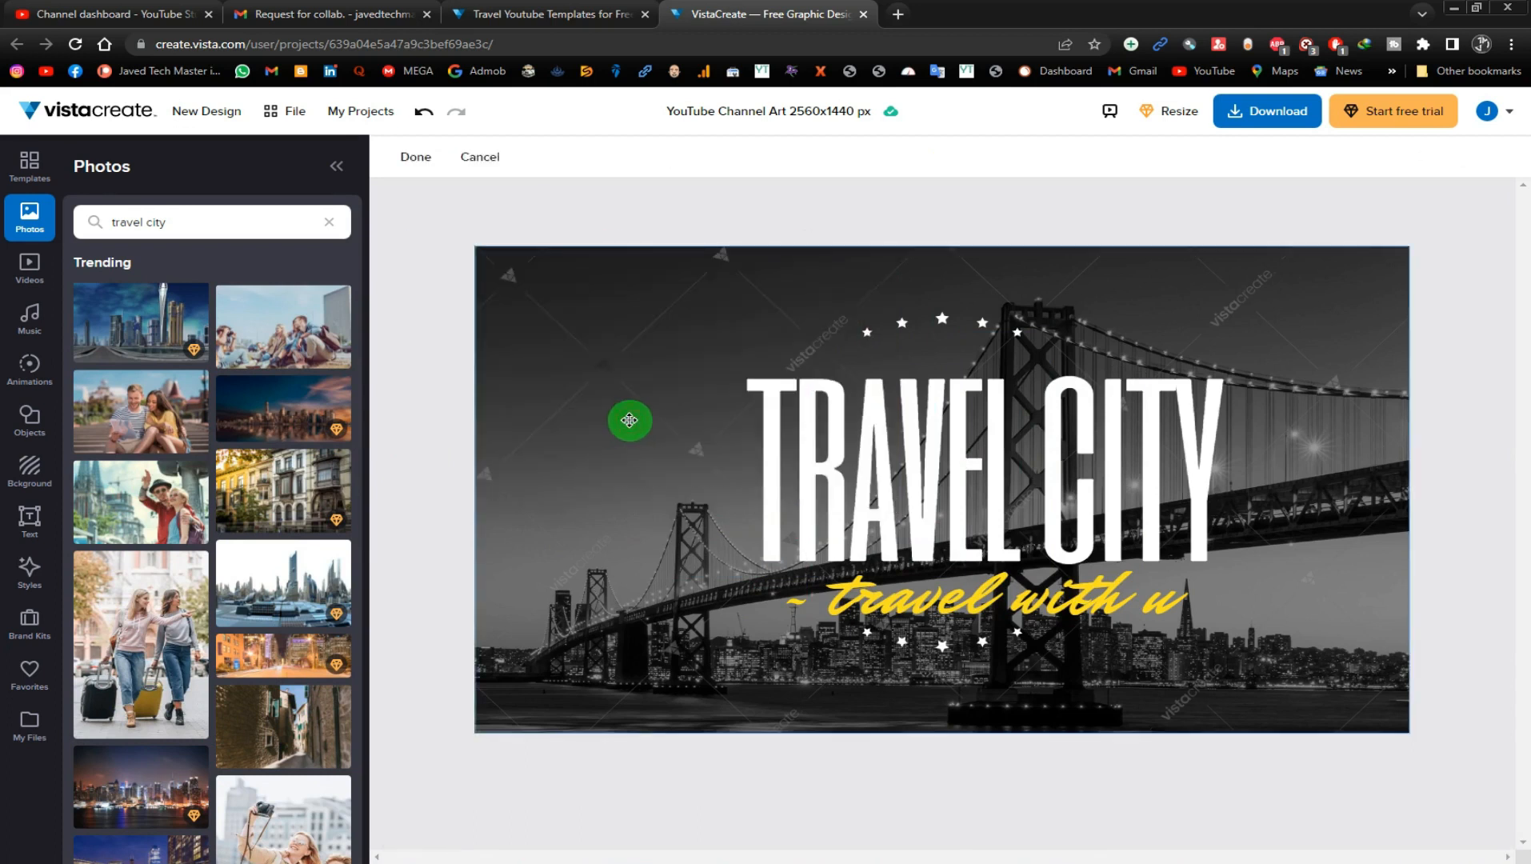
Step: Add the photo of the waving couple to the banner and bring the "TRAVEL CITY" headline to the front
{"action": "left_click", "coordinate": [157, 506]}
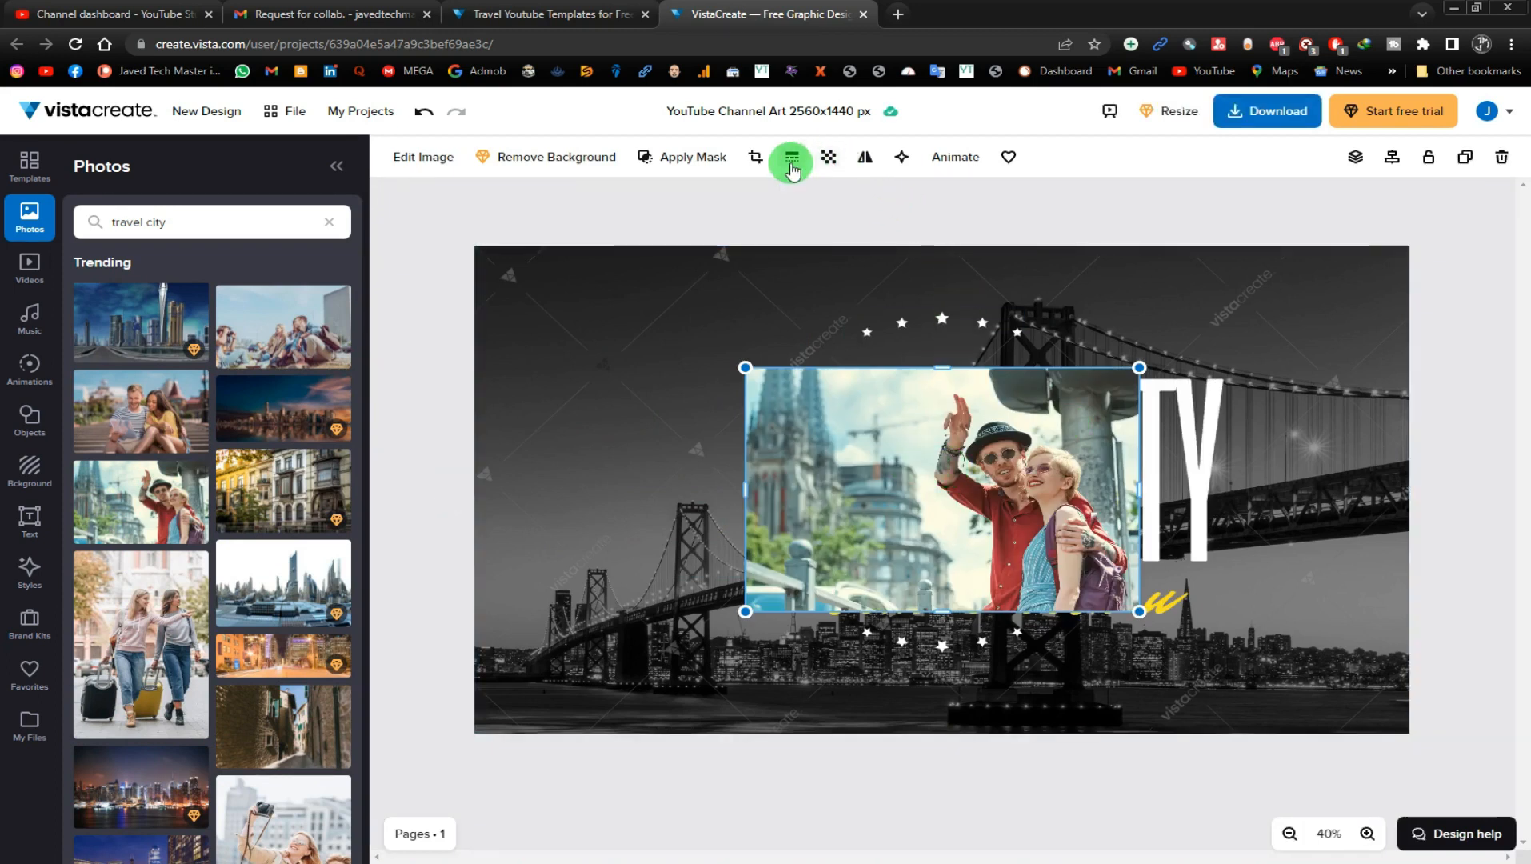
{"action": "left_click", "coordinate": [1354, 157]}
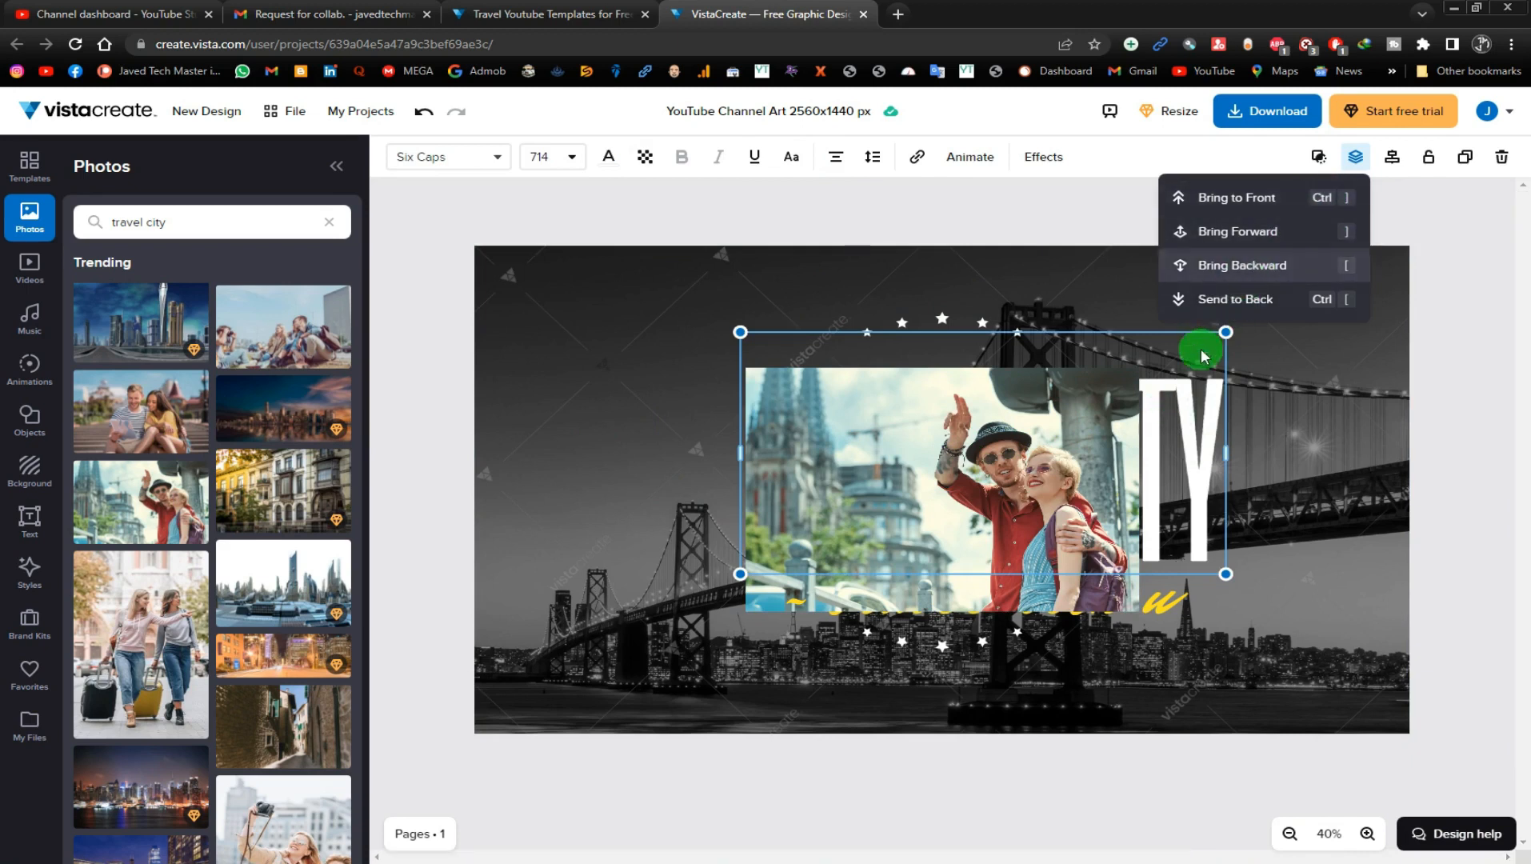
{"action": "left_click", "coordinate": [1284, 204]}
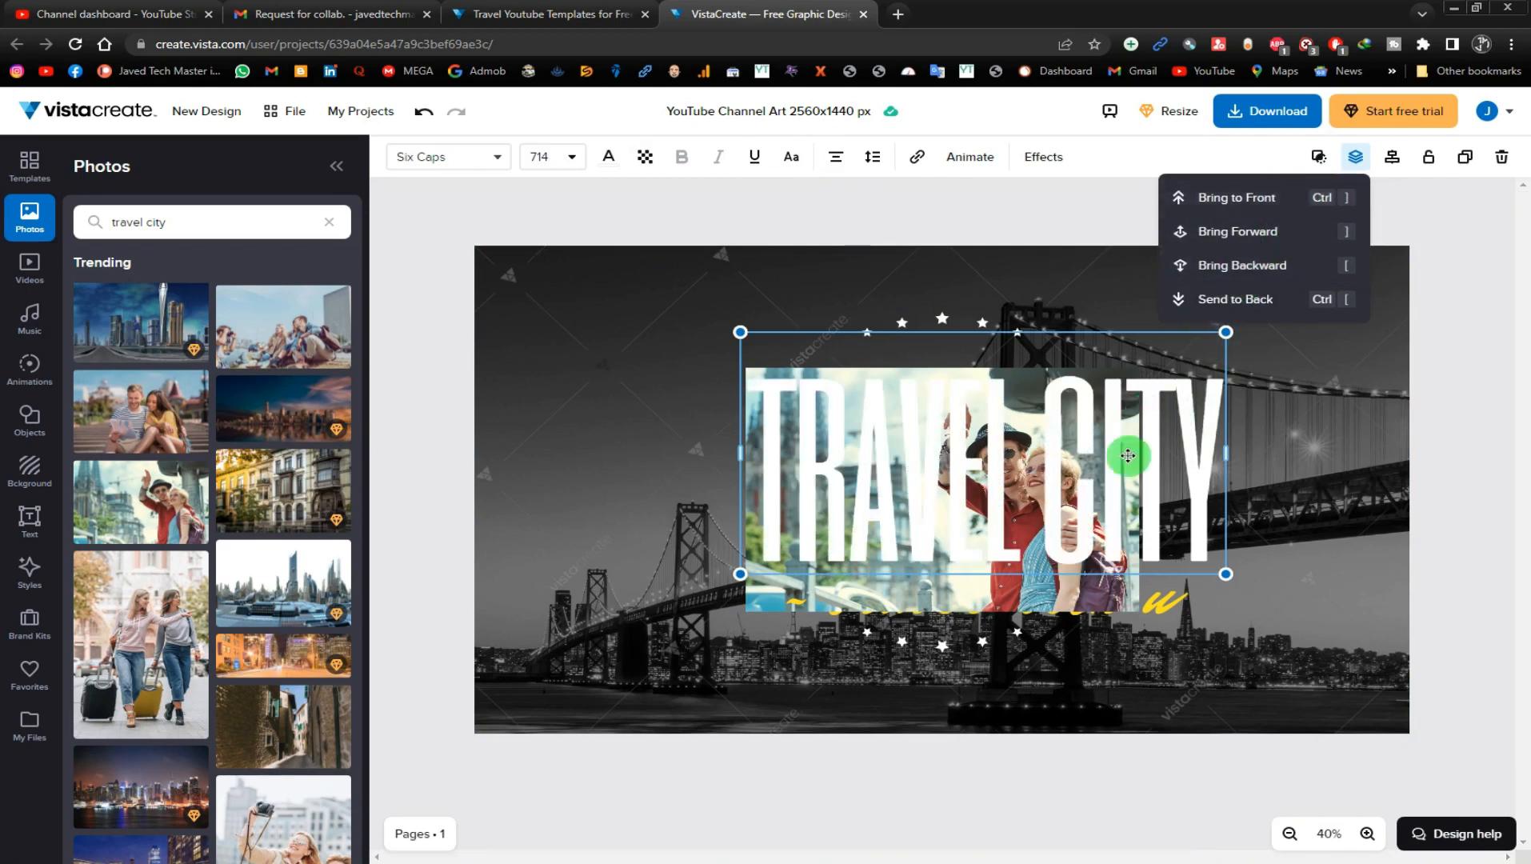
Step: Enlarge and reposition the couple photo until it covers the whole banner
{"action": "left_click", "coordinate": [858, 588]}
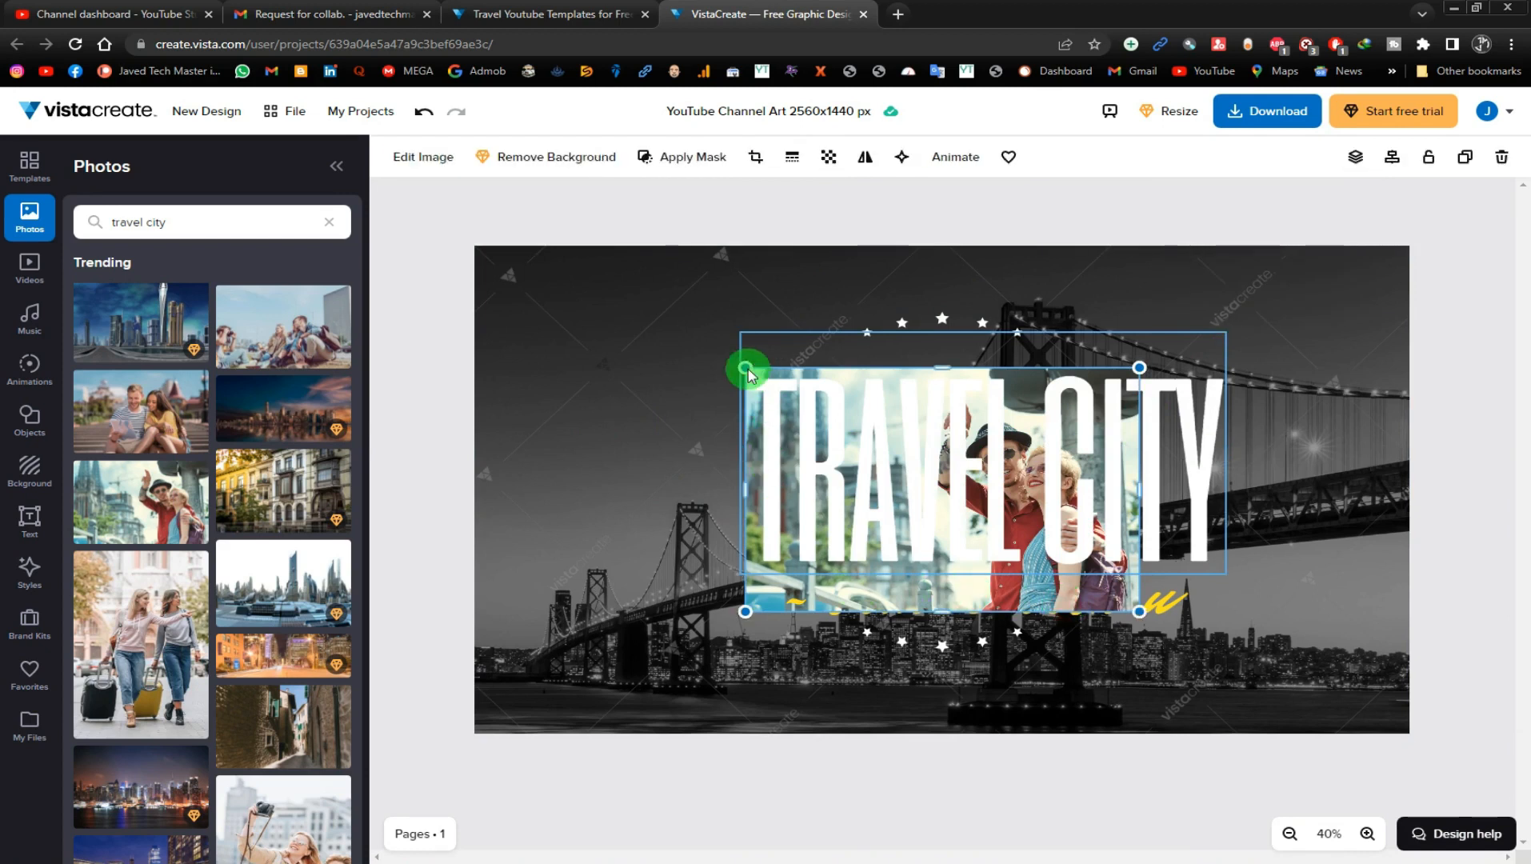
{"action": "left_click_drag", "start_coordinate": [657, 342], "coordinate": [462, 266]}
{"action": "left_click_drag", "start_coordinate": [629, 307], "coordinate": [592, 348]}
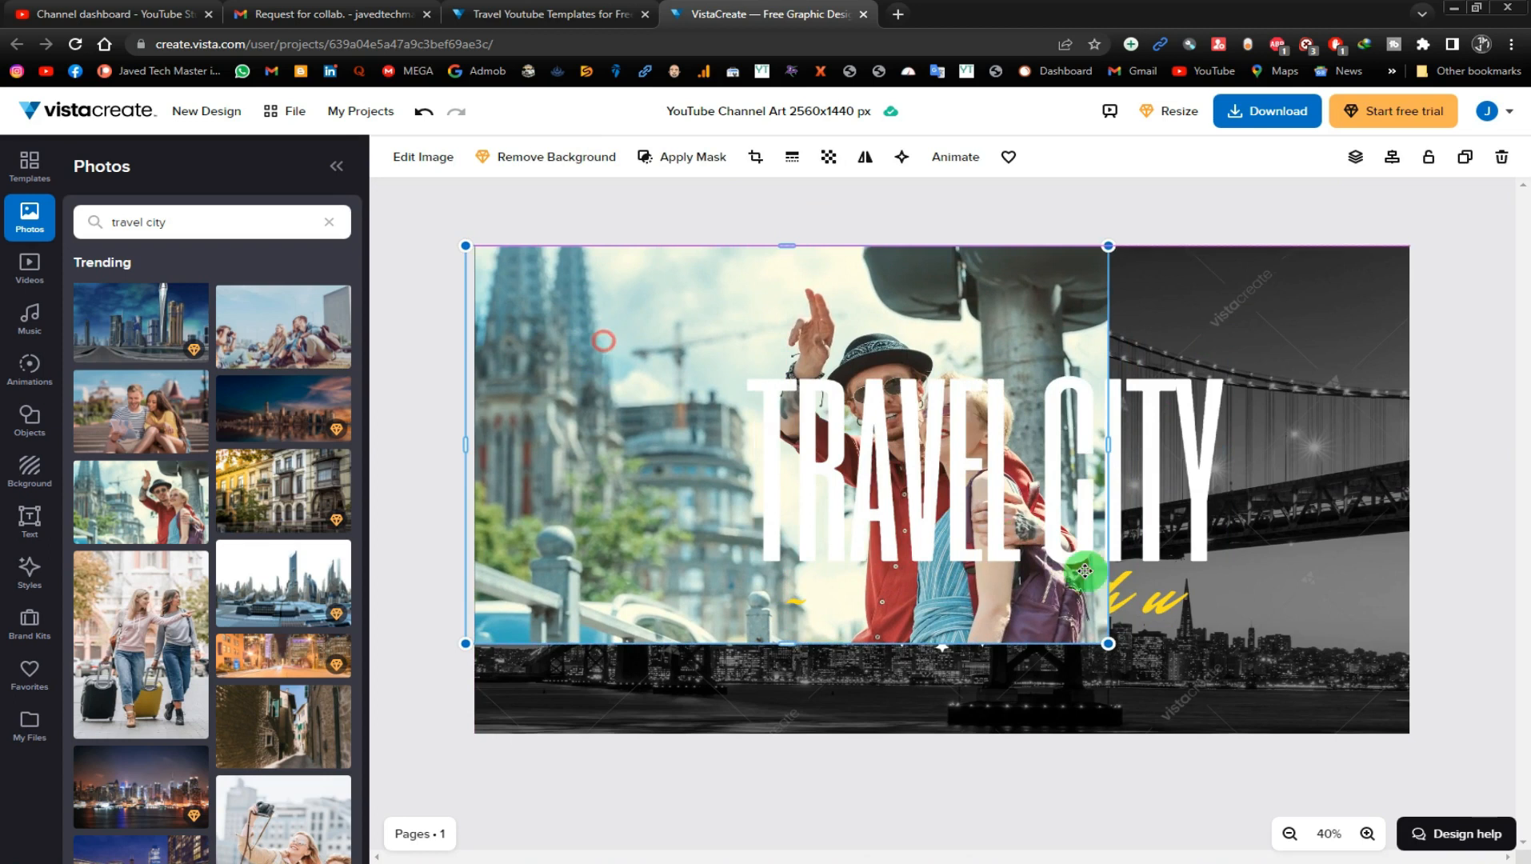
{"action": "left_click_drag", "start_coordinate": [1108, 644], "coordinate": [1302, 650]}
{"action": "left_click_drag", "start_coordinate": [1252, 491], "coordinate": [1416, 491]}
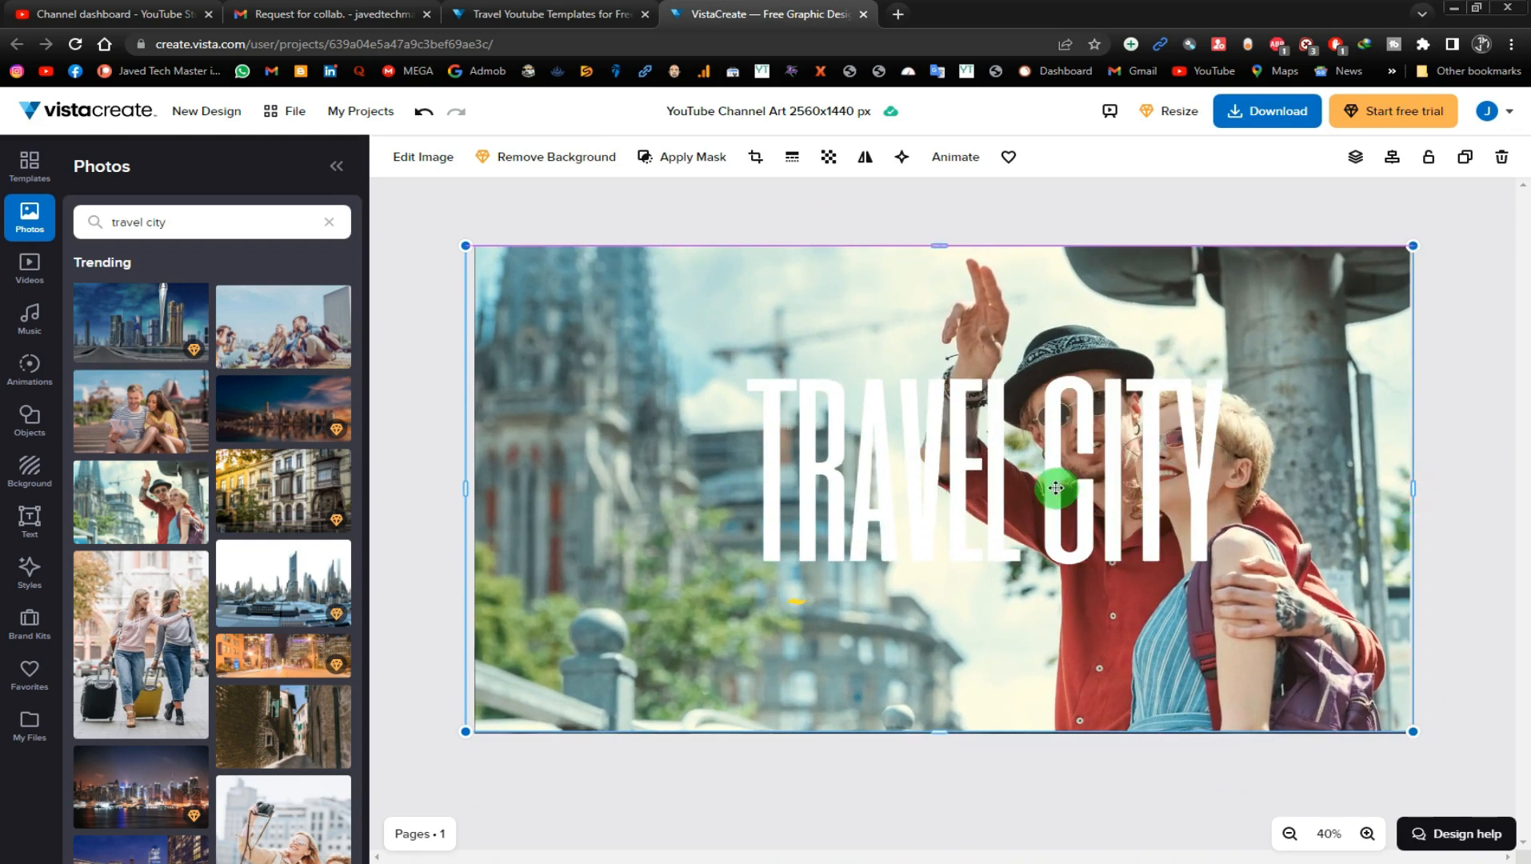
Step: Move the "TRAVEL CITY" headline to the banner's upper-left area and shrink it to font size 585, clear of the couple
{"action": "left_click", "coordinate": [771, 468]}
{"action": "left_click_drag", "start_coordinate": [771, 468], "coordinate": [821, 342]}
{"action": "left_click_drag", "start_coordinate": [973, 453], "coordinate": [974, 460]}
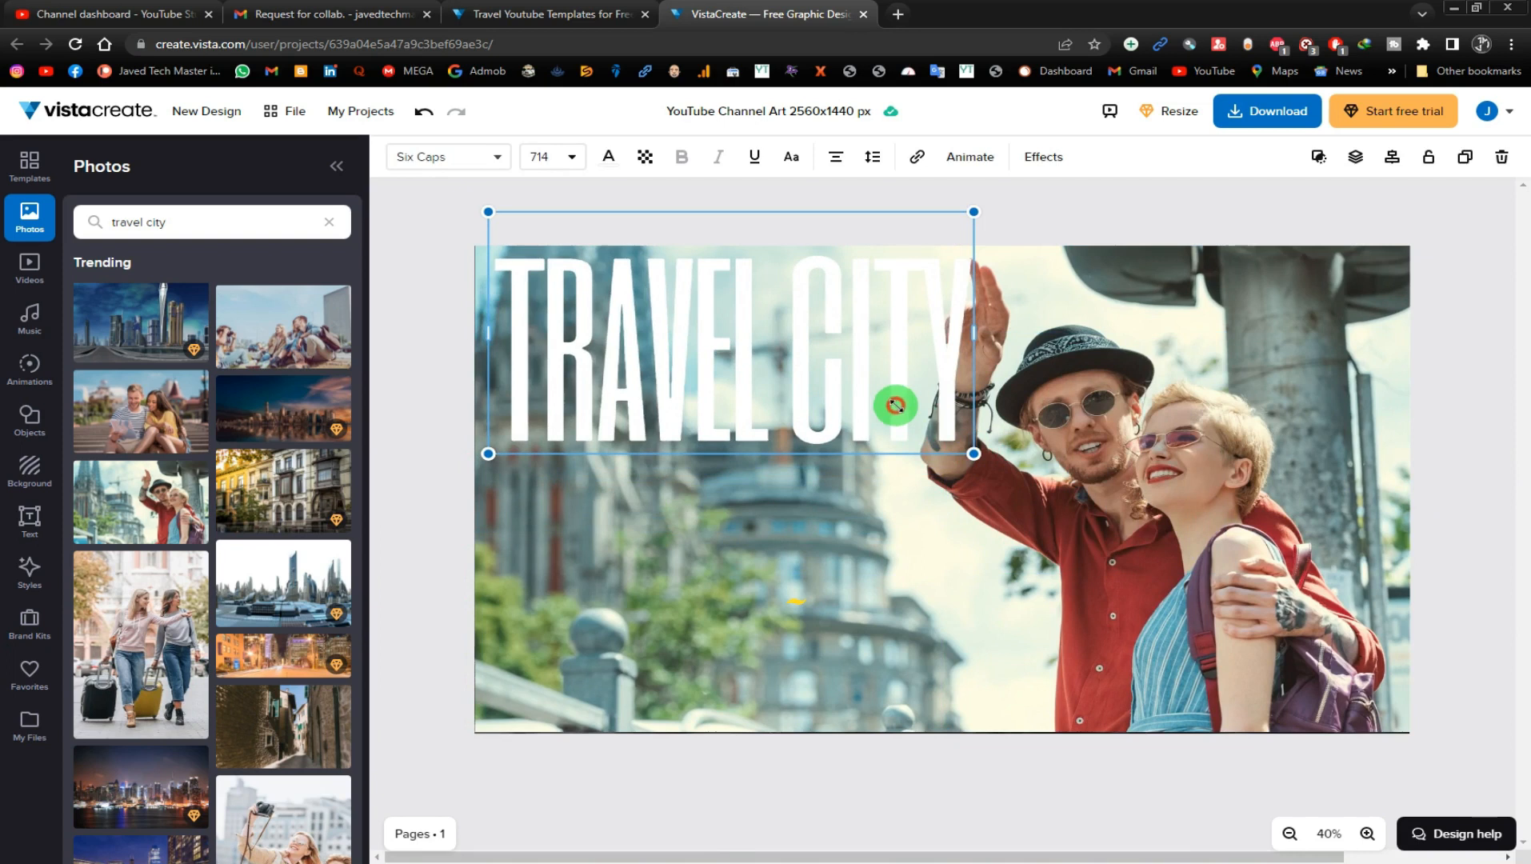
{"action": "left_click_drag", "start_coordinate": [895, 405], "coordinate": [889, 400]}
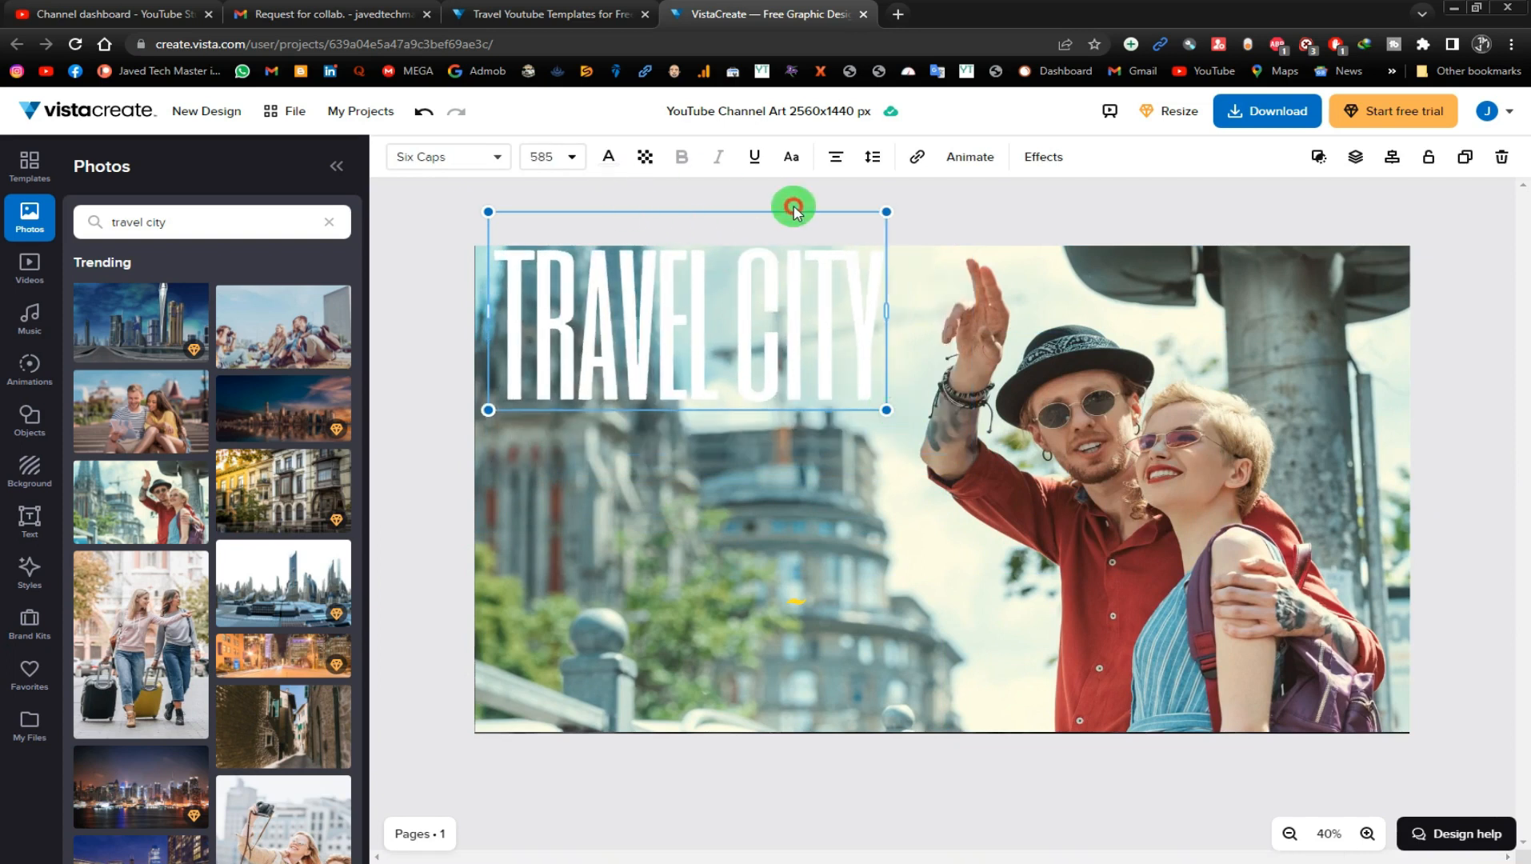
{"action": "left_click", "coordinate": [792, 204]}
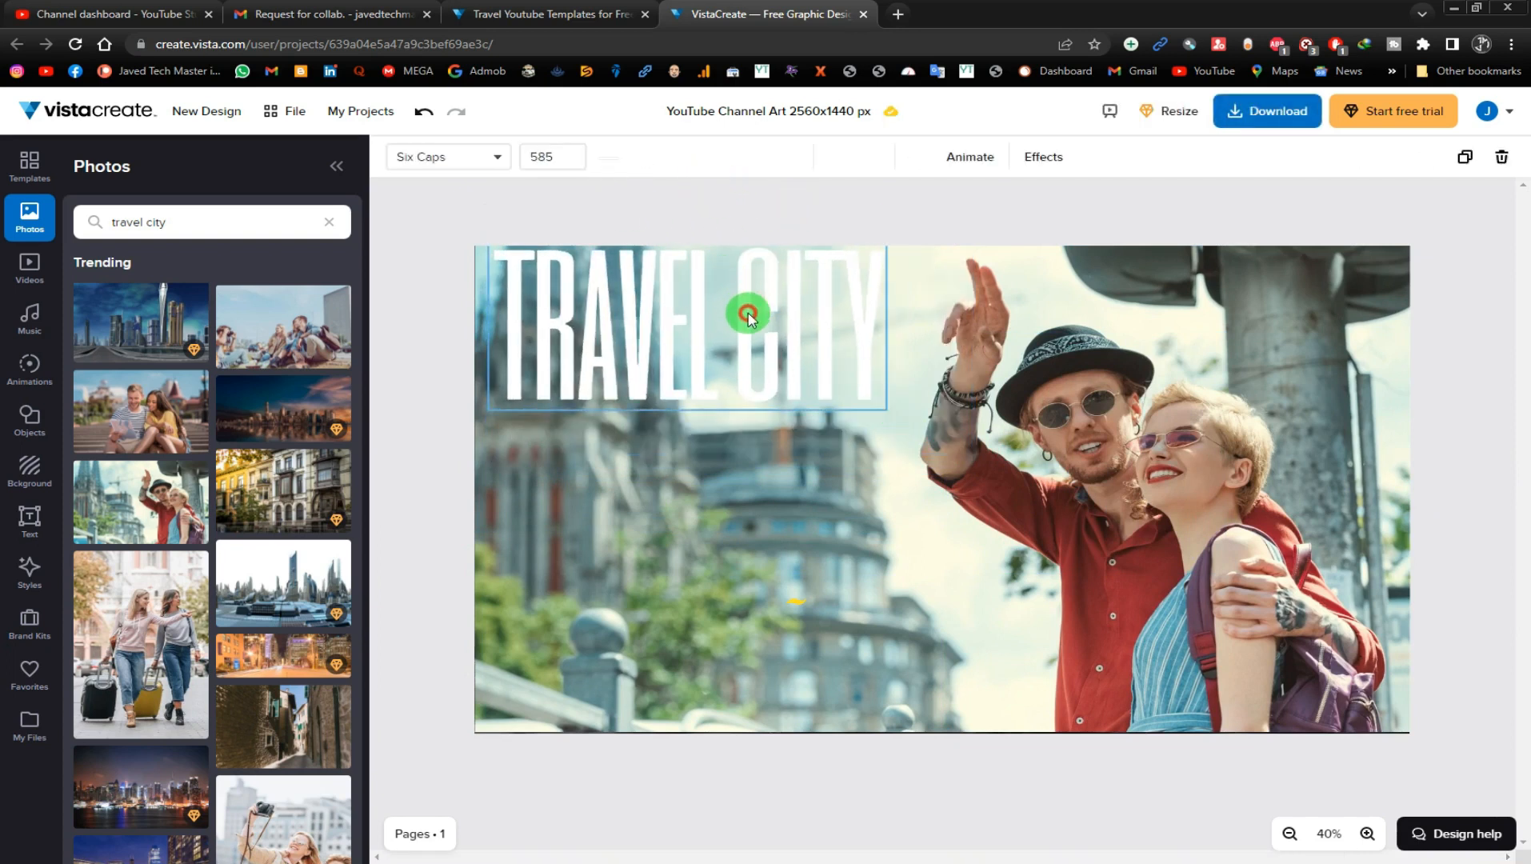
{"action": "left_click", "coordinate": [748, 314]}
Step: Try yellow and pink fills on the headline and settle on the dark raspberry #880E4F
{"action": "left_click", "coordinate": [608, 156]}
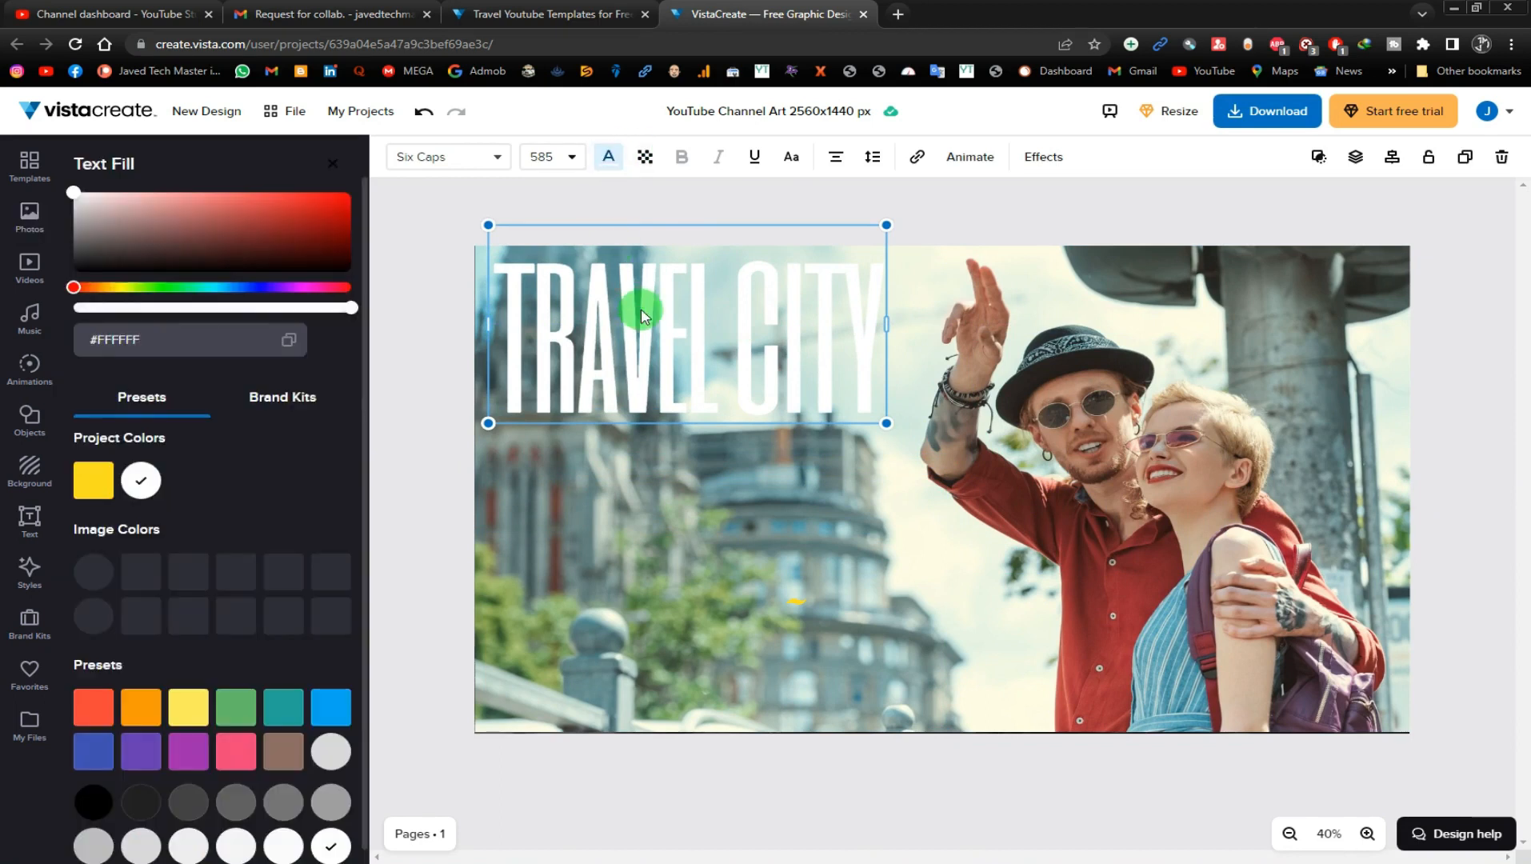
{"action": "left_click", "coordinate": [183, 714]}
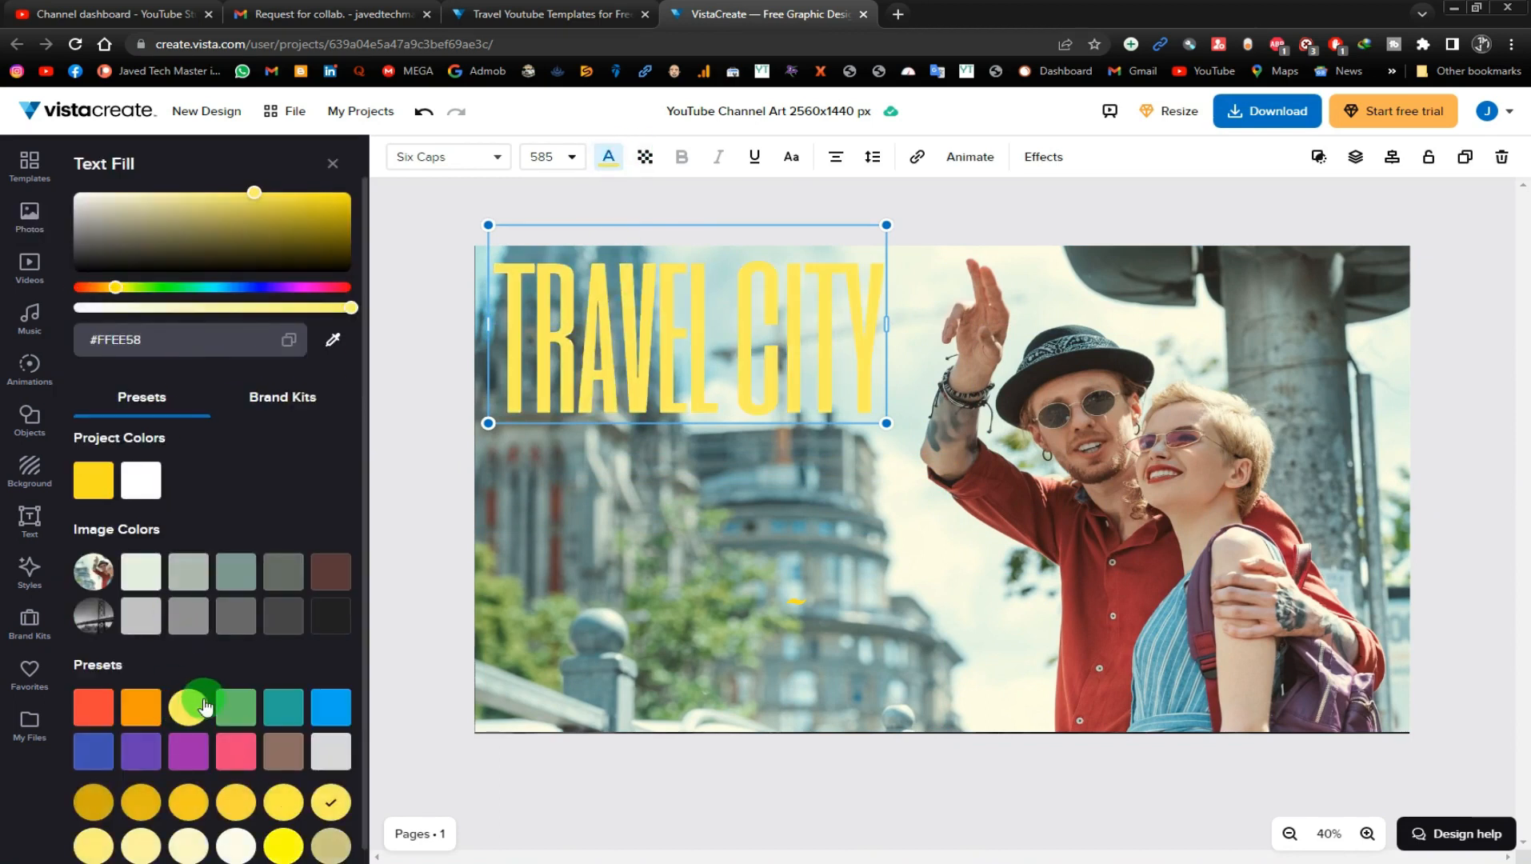
{"action": "left_click", "coordinate": [235, 750]}
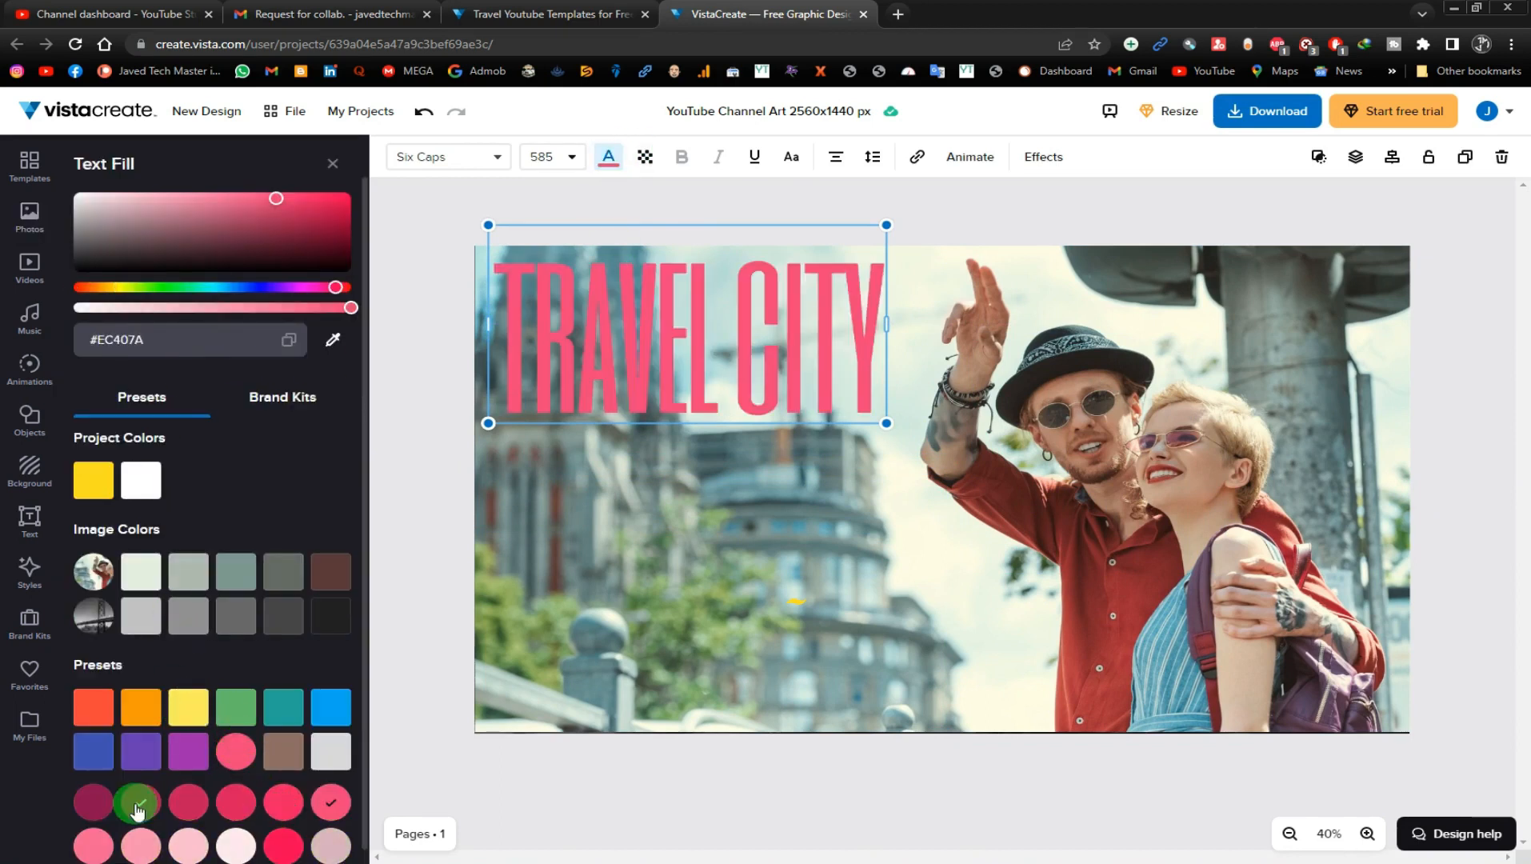
{"action": "left_click", "coordinate": [96, 804]}
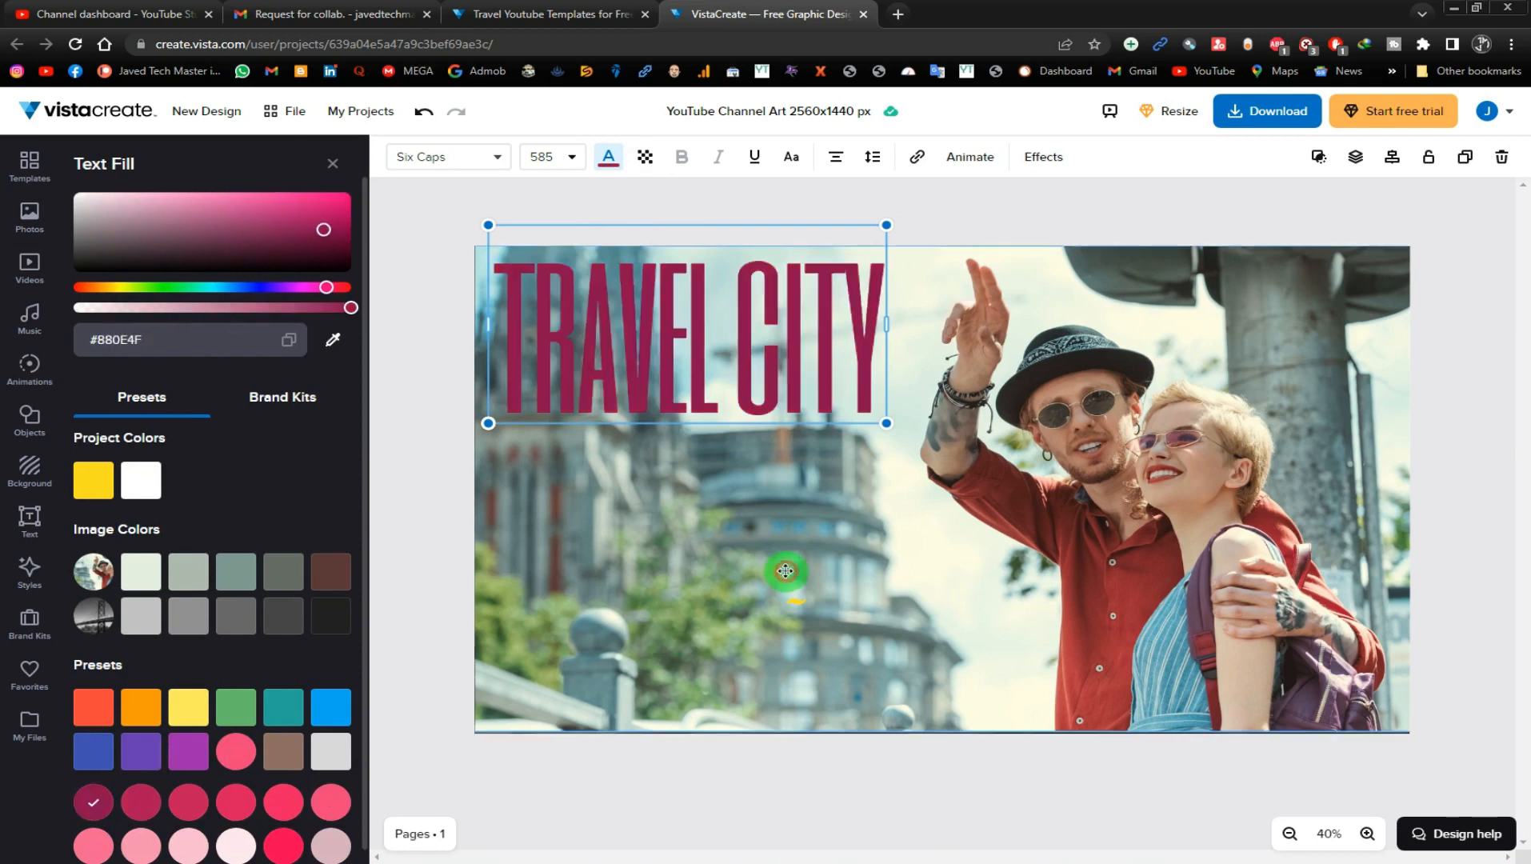
{"action": "left_click", "coordinate": [785, 571]}
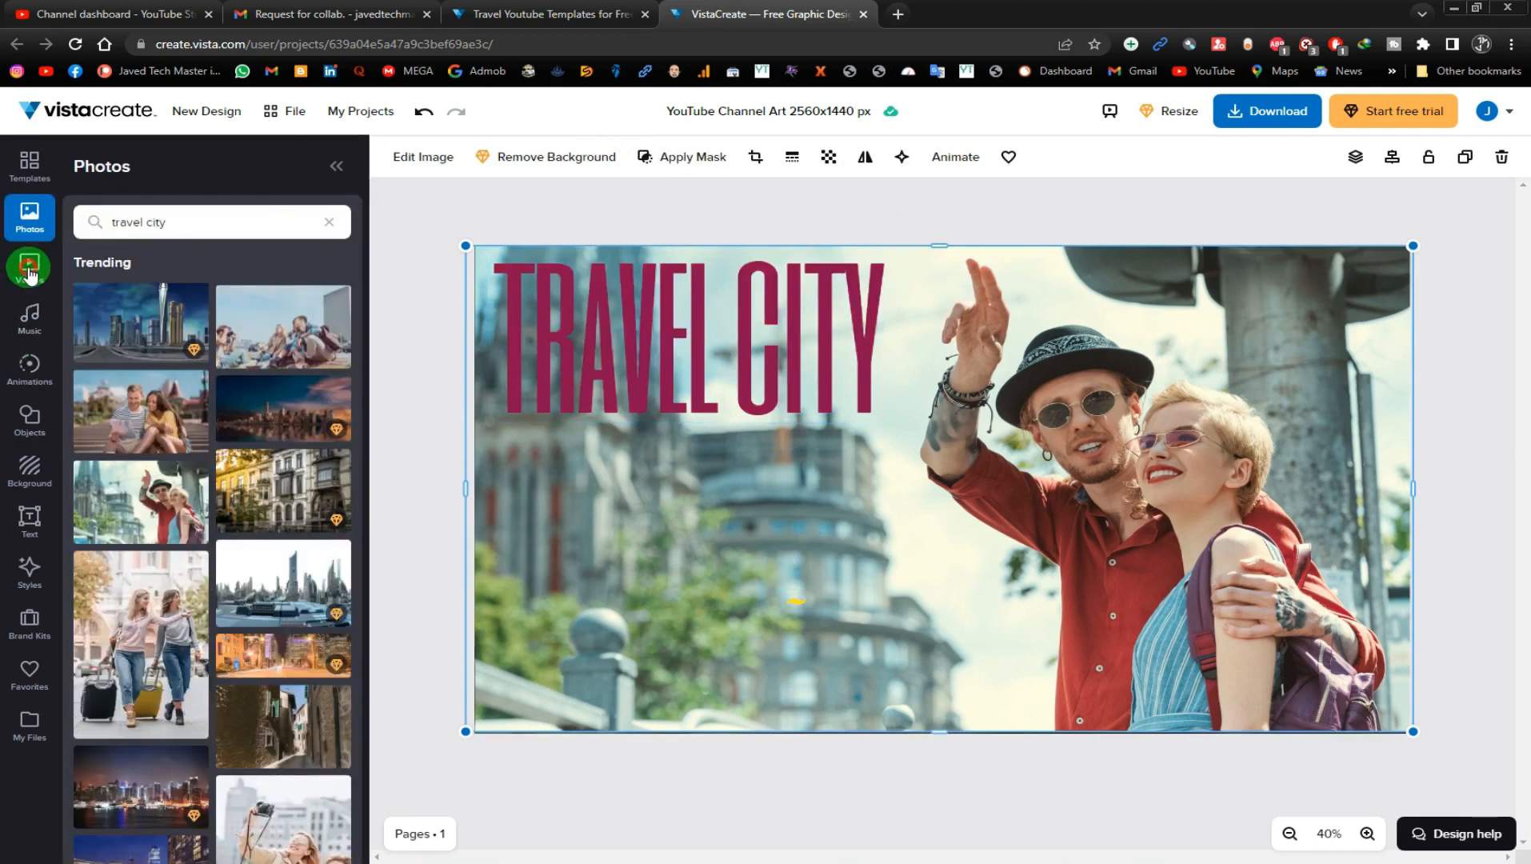
Step: Download the design as a JPG, open the downloaded file to check it and return to the editor
{"action": "left_click", "coordinate": [29, 271]}
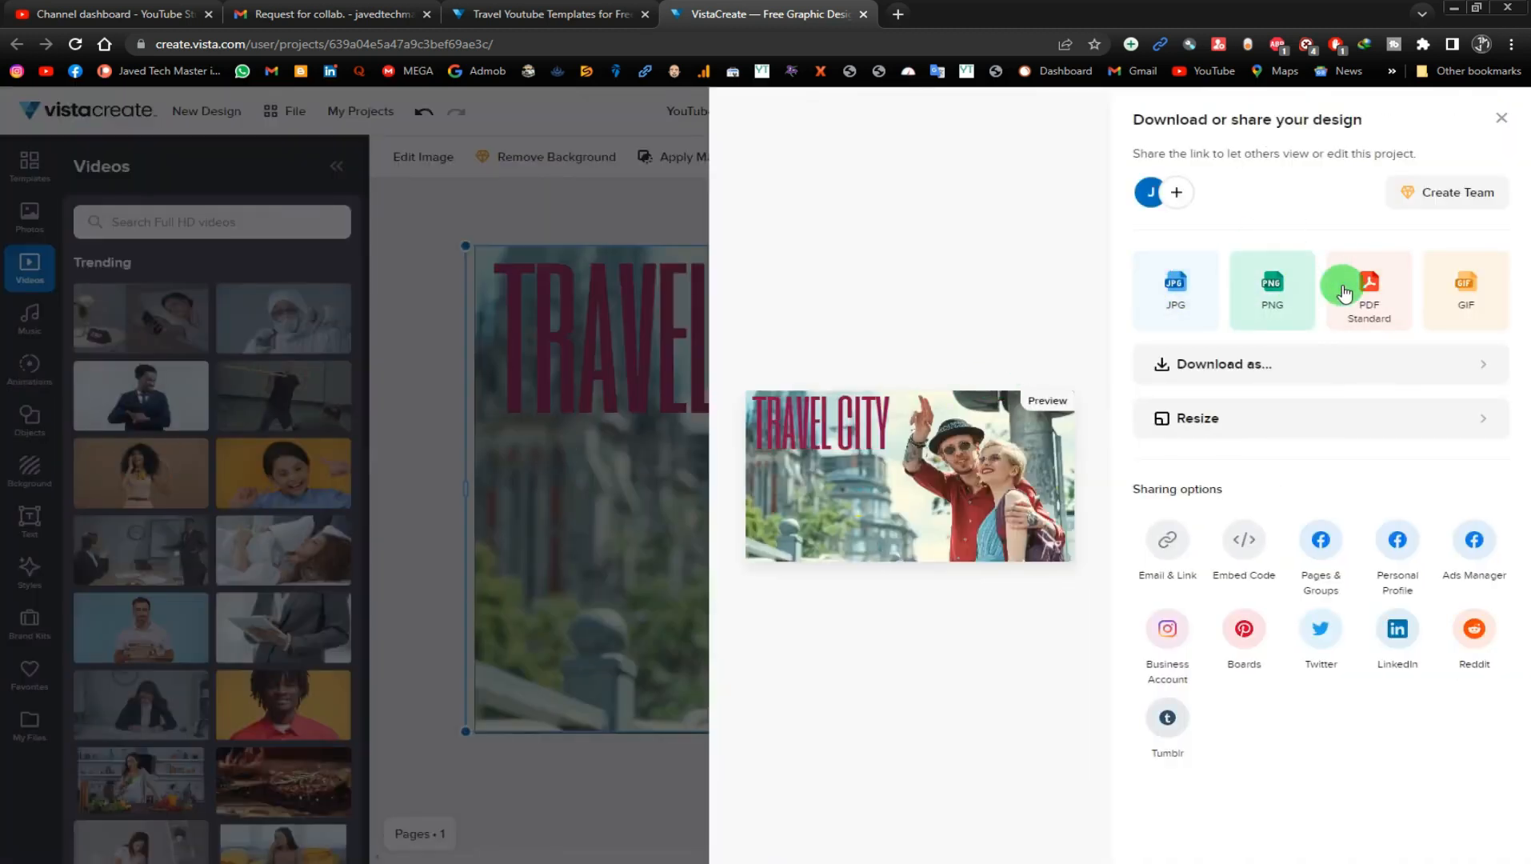
{"action": "left_click", "coordinate": [1175, 299]}
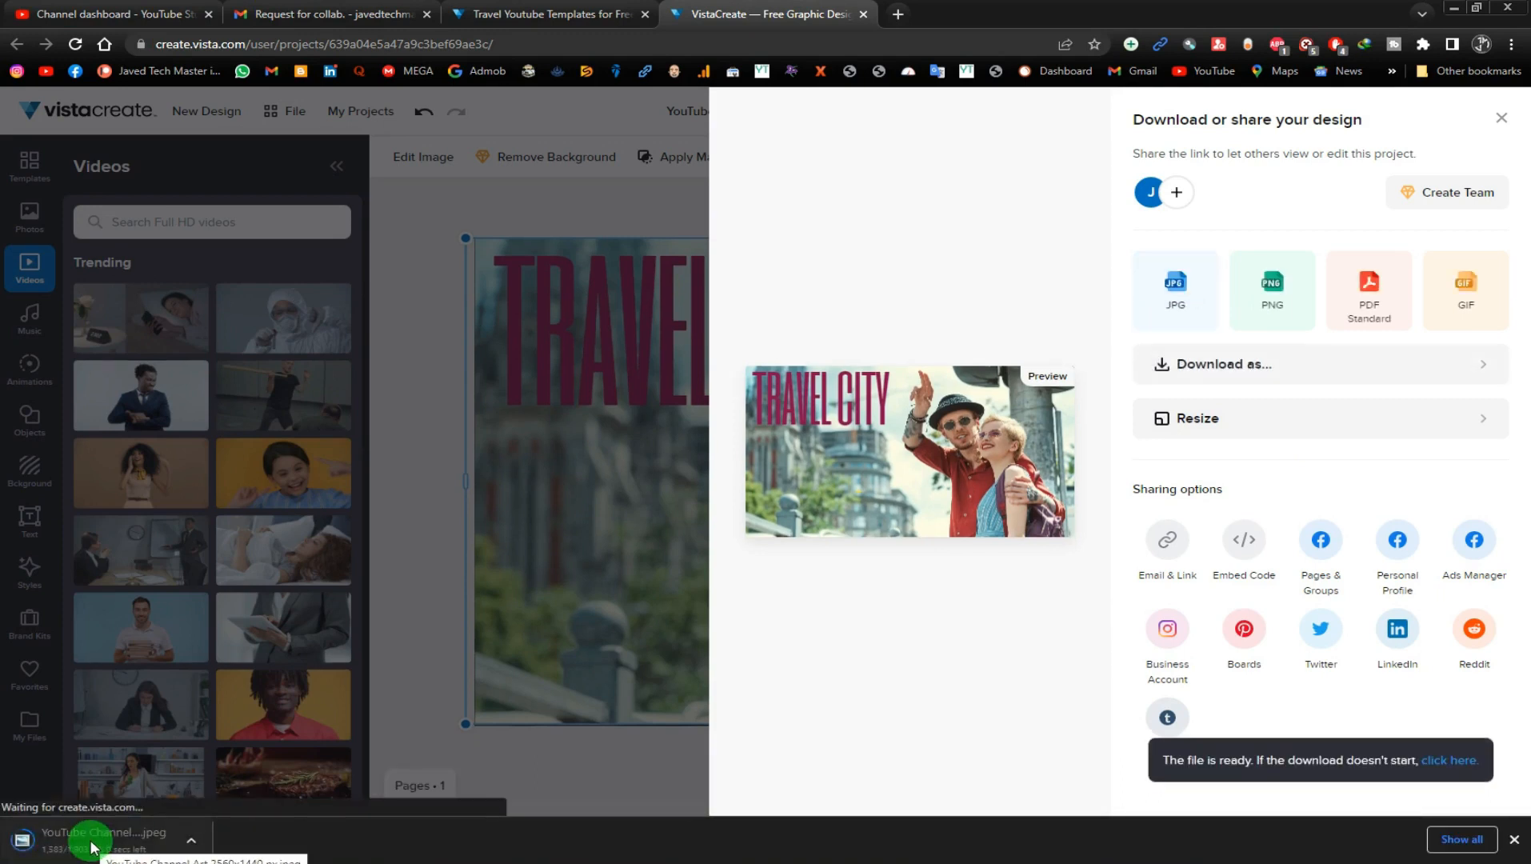
{"action": "left_click", "coordinate": [92, 846]}
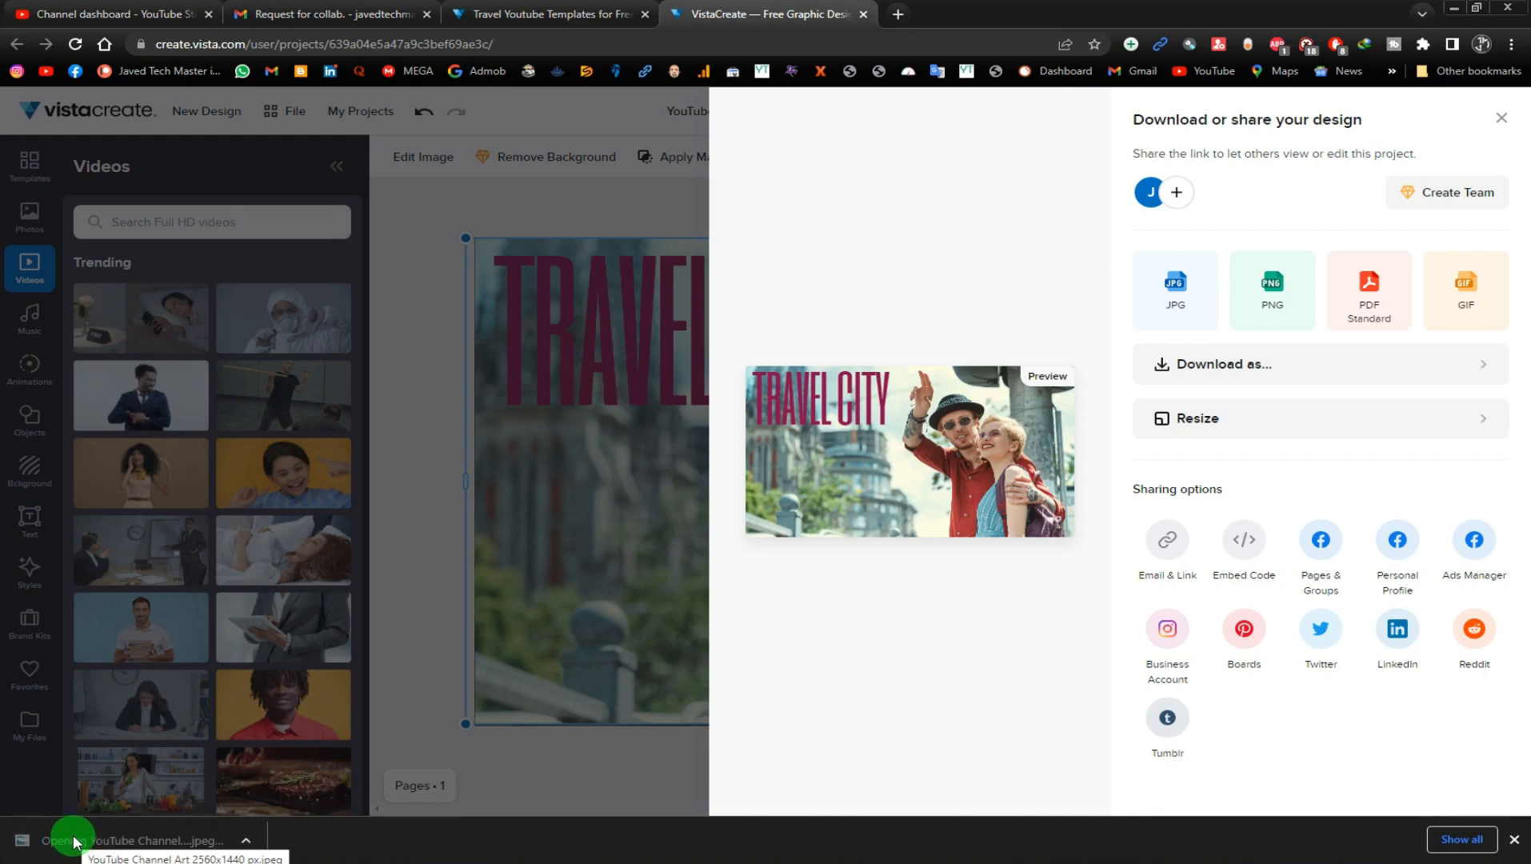
{"action": "left_click", "coordinate": [72, 839]}
{"action": "left_click", "coordinate": [1437, 10]}
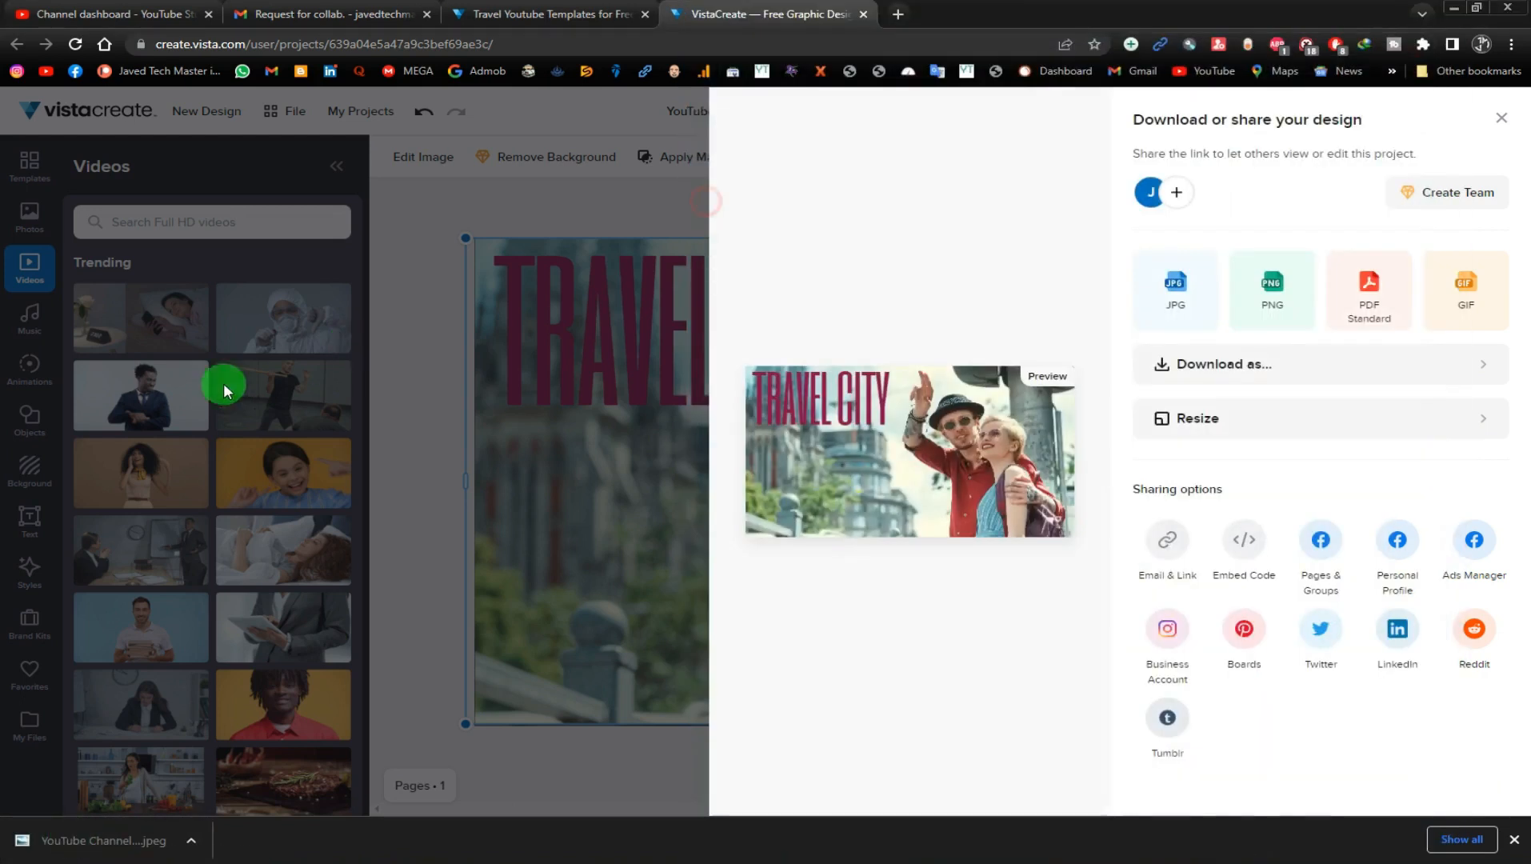
{"action": "left_click", "coordinate": [390, 346]}
Step: Browse the trending stock videos, preview the clip of the woman in red and close it without adding it
{"action": "left_click", "coordinate": [30, 307]}
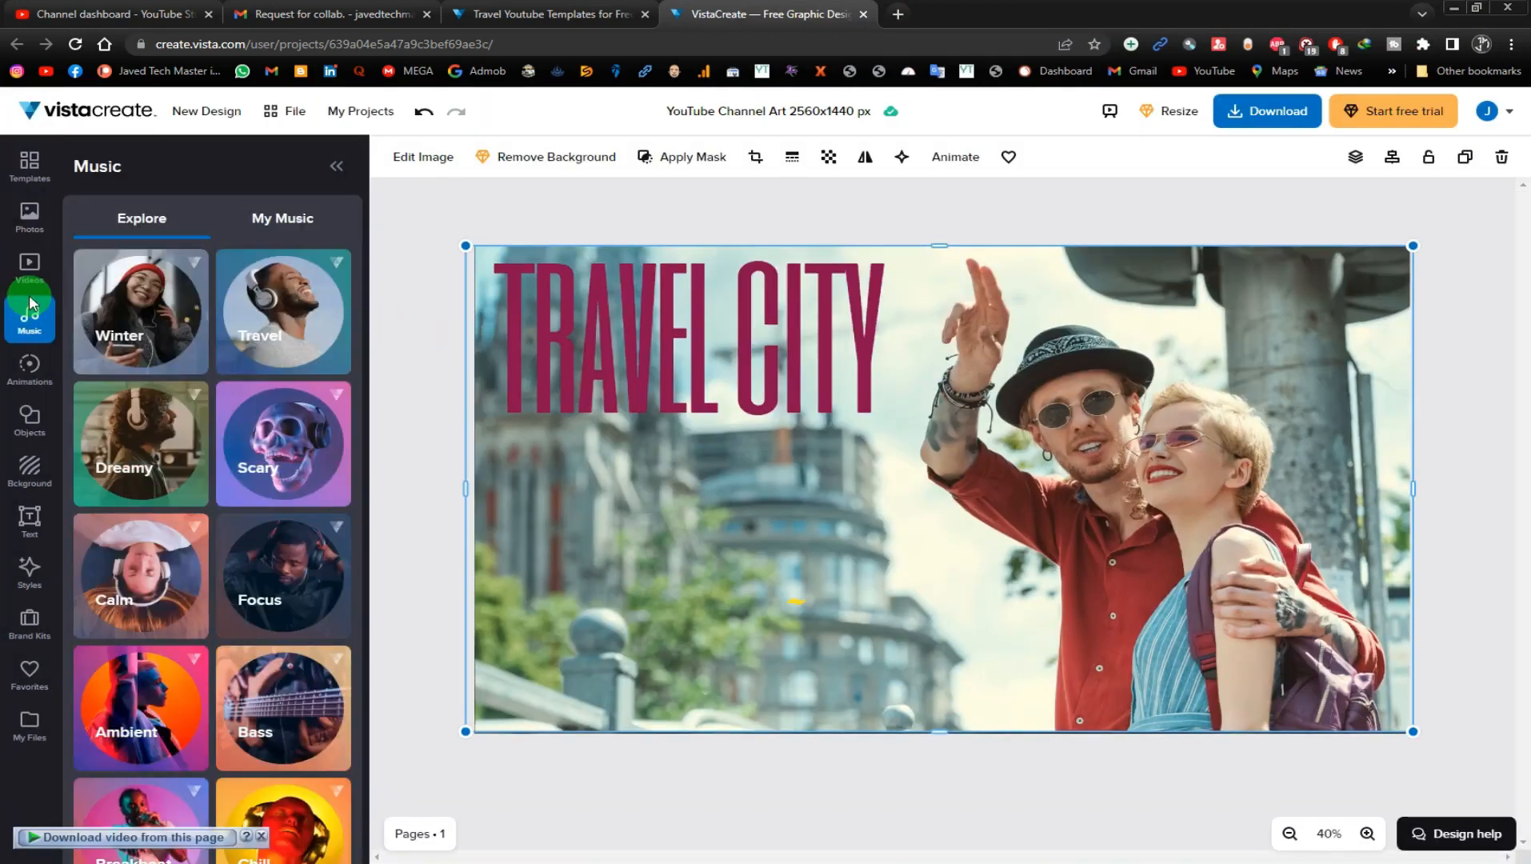
{"action": "left_click", "coordinate": [30, 270]}
{"action": "scroll", "coordinate": [195, 582], "scroll_direction": "down", "scroll_amount": 5}
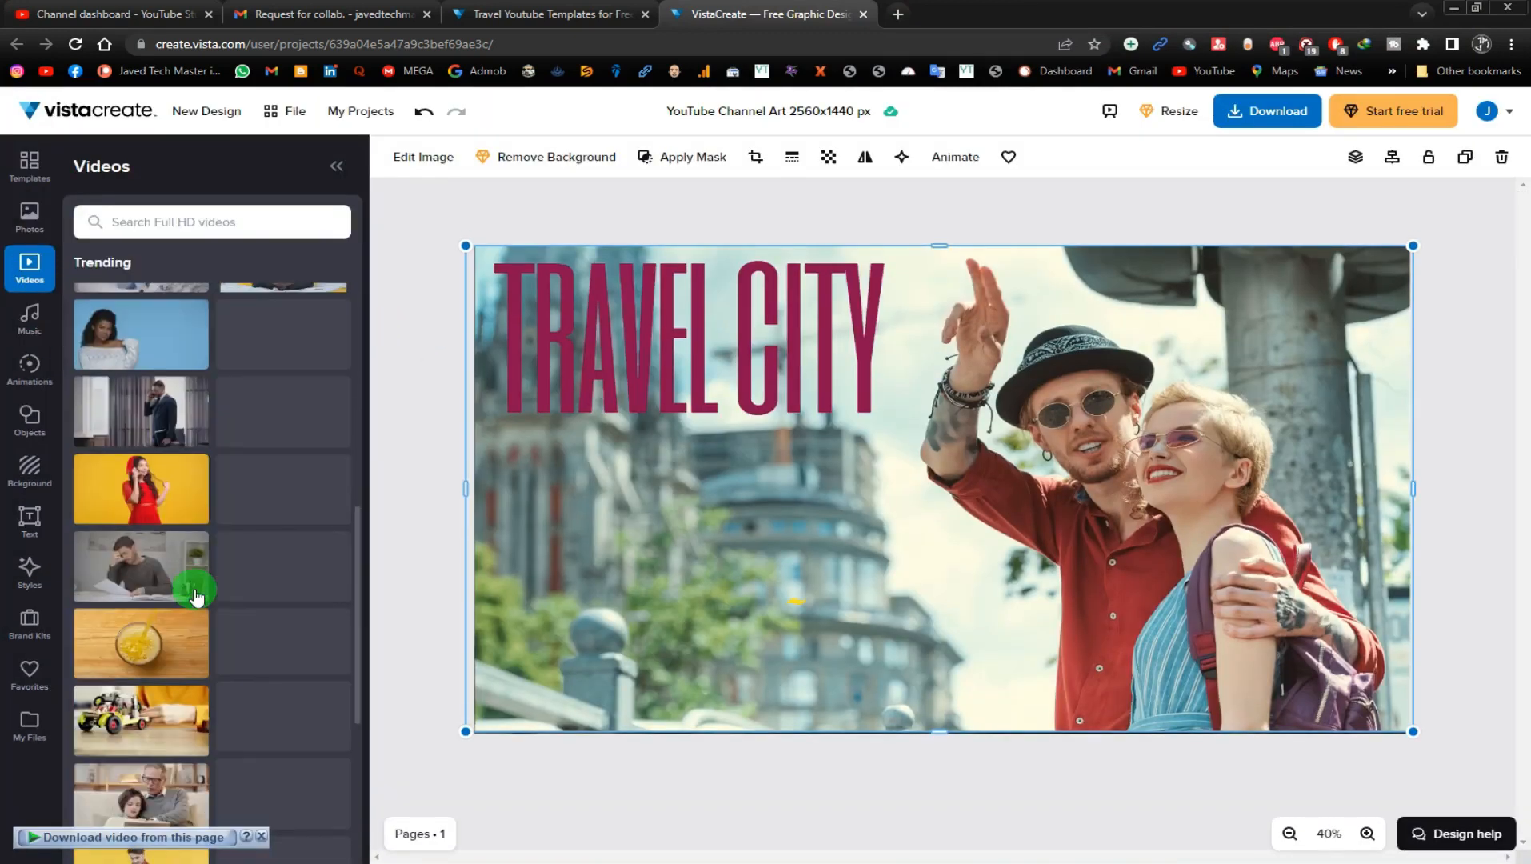
{"action": "left_click", "coordinate": [147, 478]}
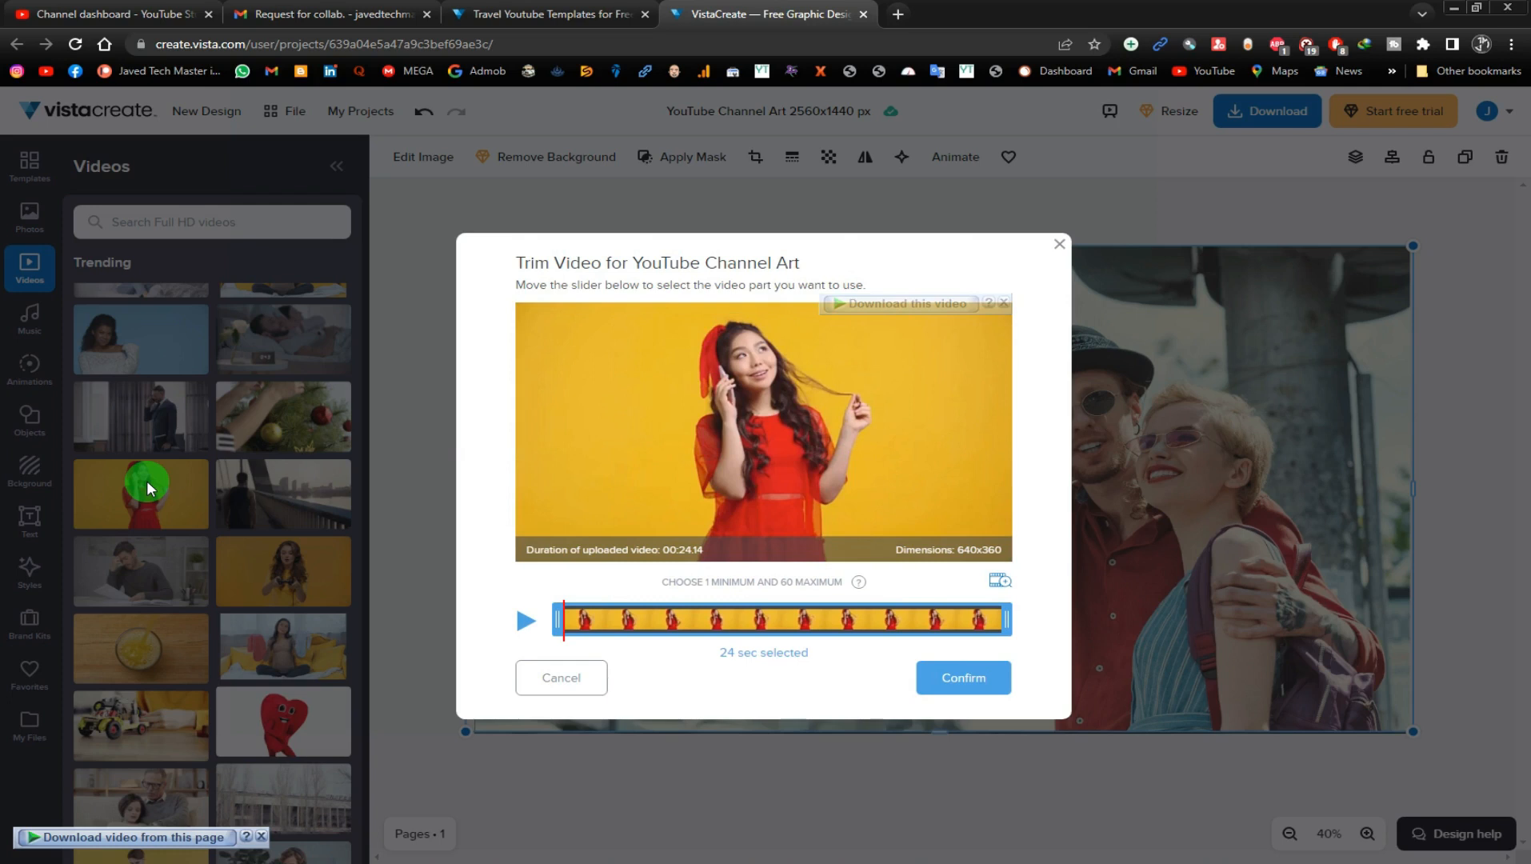
{"action": "left_click", "coordinate": [525, 620]}
{"action": "left_click", "coordinate": [1059, 244]}
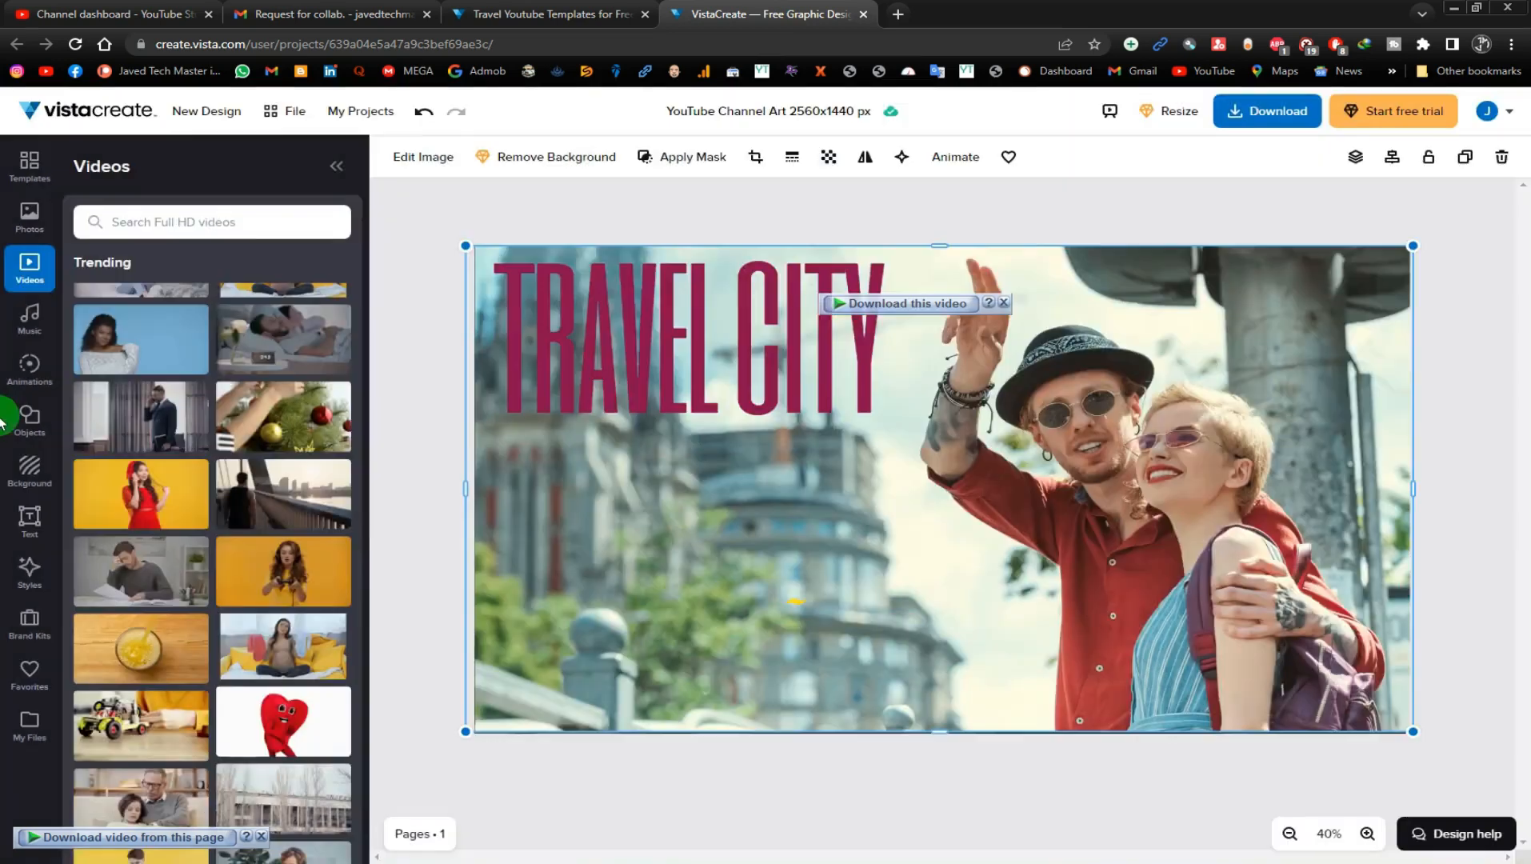
Step: Look over the music collection and the animation categories
{"action": "left_click", "coordinate": [24, 318]}
{"action": "left_click", "coordinate": [28, 372]}
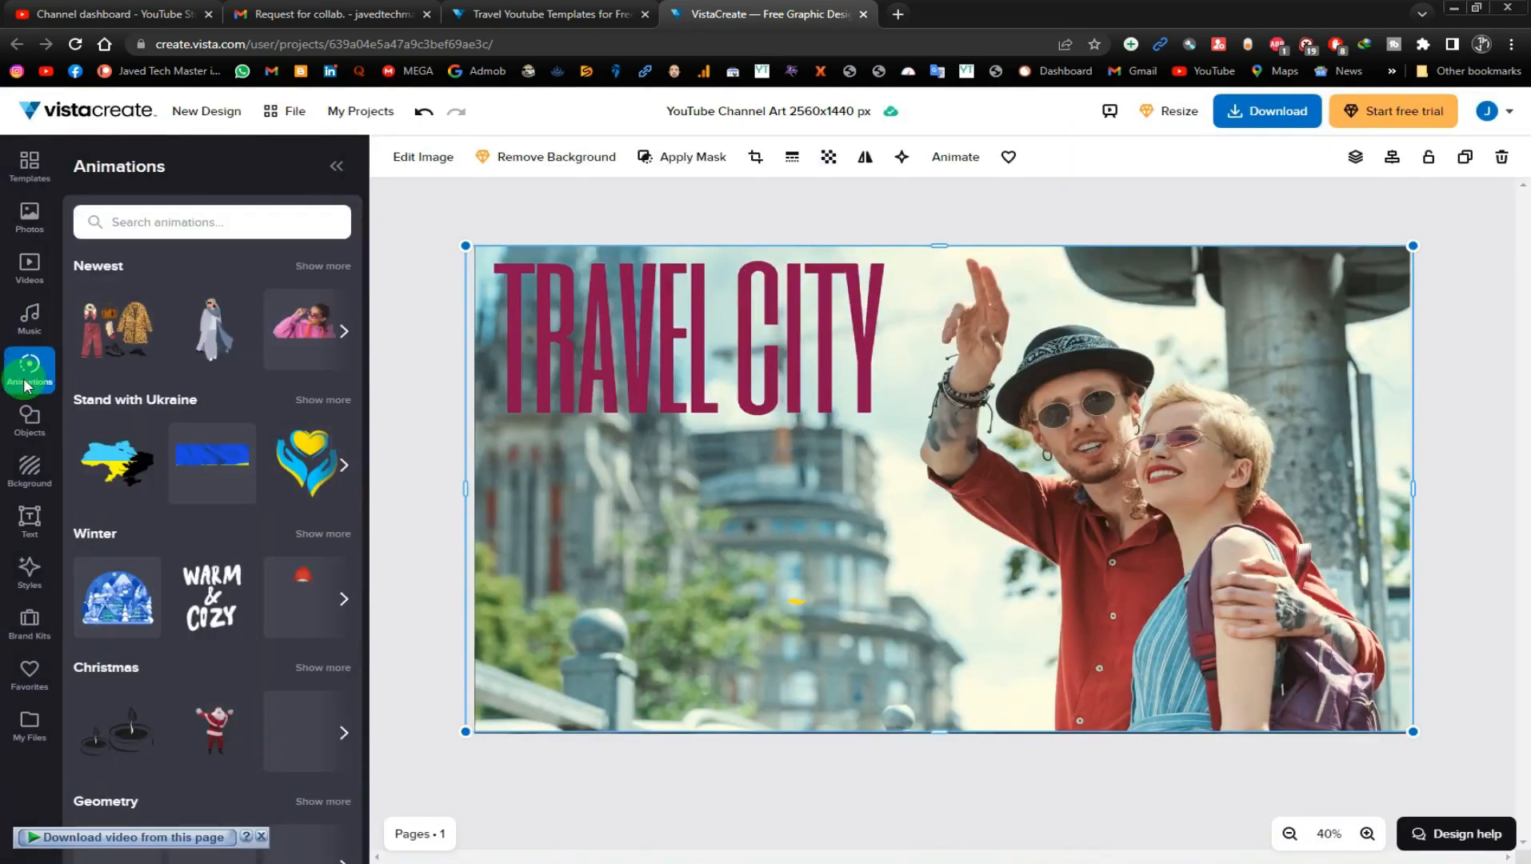
{"action": "left_click", "coordinate": [215, 347]}
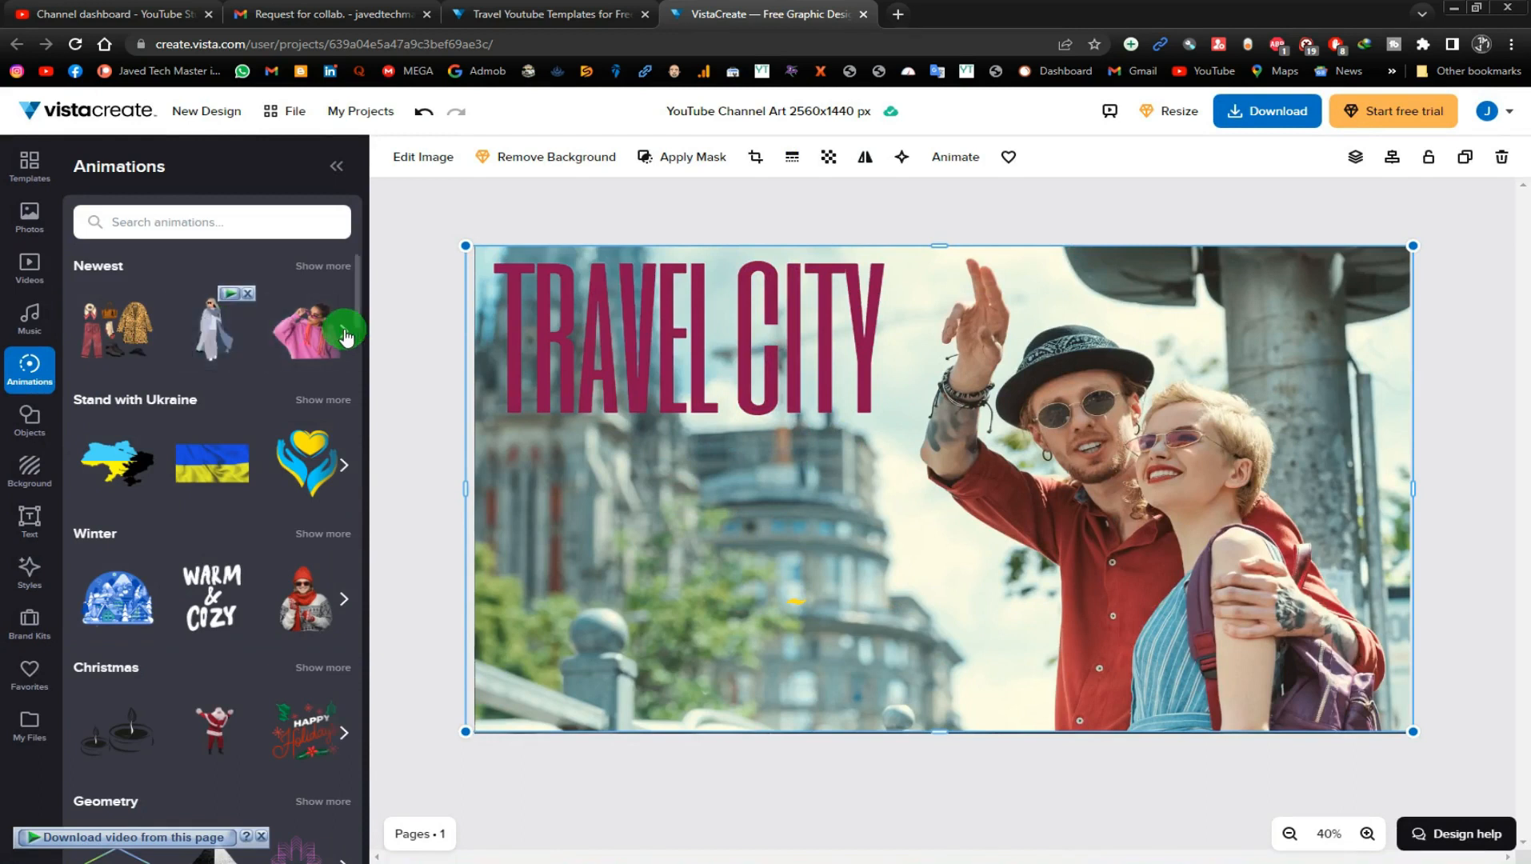
{"action": "scroll", "coordinate": [160, 580], "scroll_direction": "down", "scroll_amount": 5}
Step: Add a green square from the basic shapes and stretch it into a rectangle covering the headline area
{"action": "left_click", "coordinate": [29, 420]}
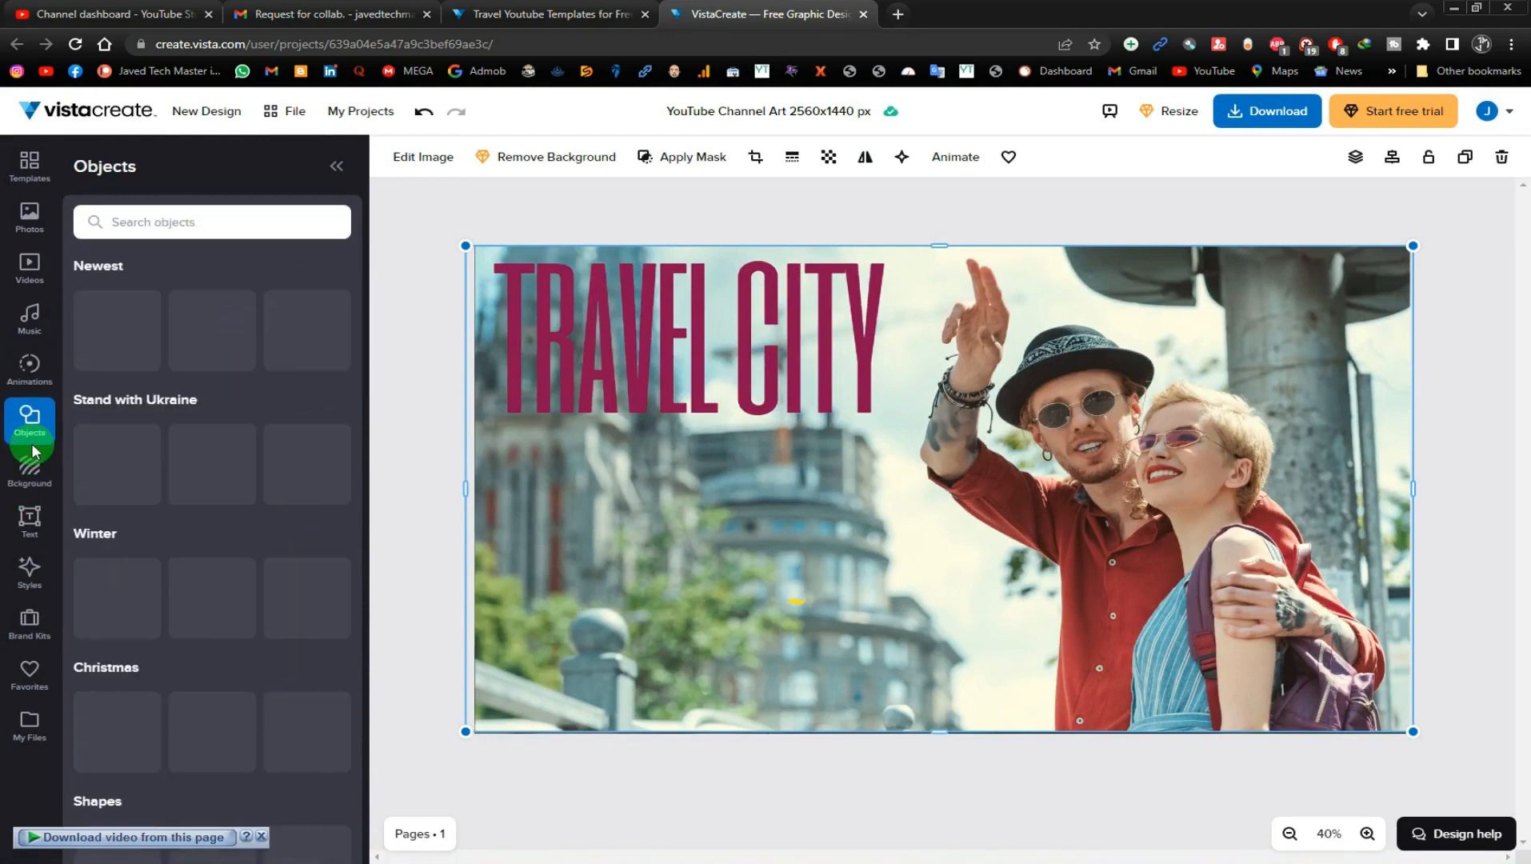
{"action": "left_click", "coordinate": [672, 353]}
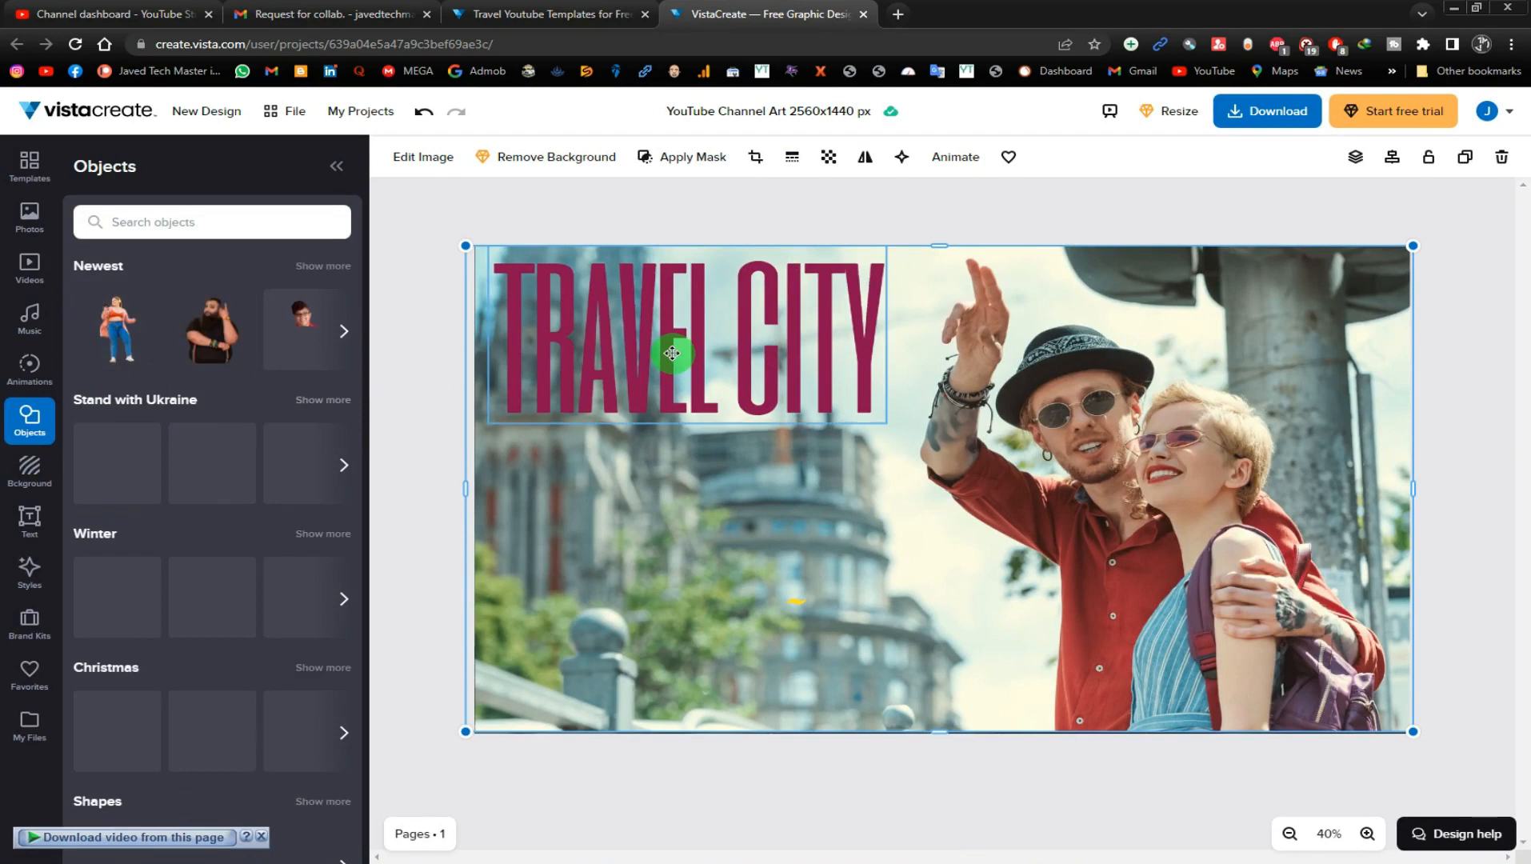
{"action": "left_click", "coordinate": [661, 358]}
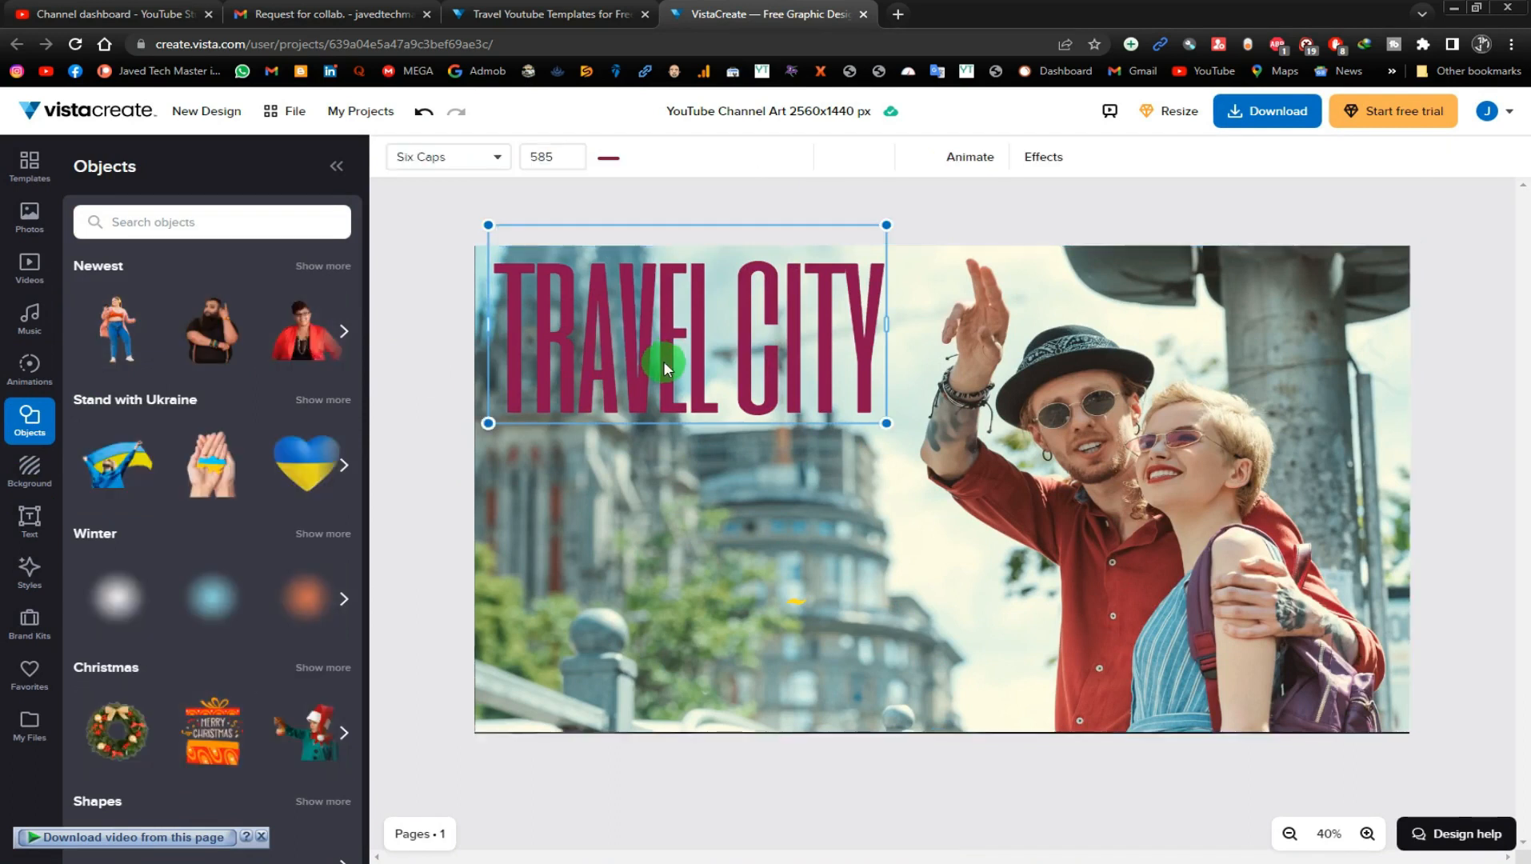
{"action": "scroll", "coordinate": [178, 604], "scroll_direction": "down", "scroll_amount": 4}
{"action": "left_click", "coordinate": [214, 538]}
{"action": "left_click_drag", "start_coordinate": [478, 532], "coordinate": [590, 376]}
{"action": "left_click_drag", "start_coordinate": [726, 466], "coordinate": [909, 393]}
{"action": "left_click_drag", "start_coordinate": [807, 387], "coordinate": [899, 385]}
{"action": "left_click_drag", "start_coordinate": [683, 536], "coordinate": [701, 445]}
Step: Arrange the green rectangle behind the "TRAVEL CITY" headline but in front of the couple photo
{"action": "left_click", "coordinate": [1355, 156]}
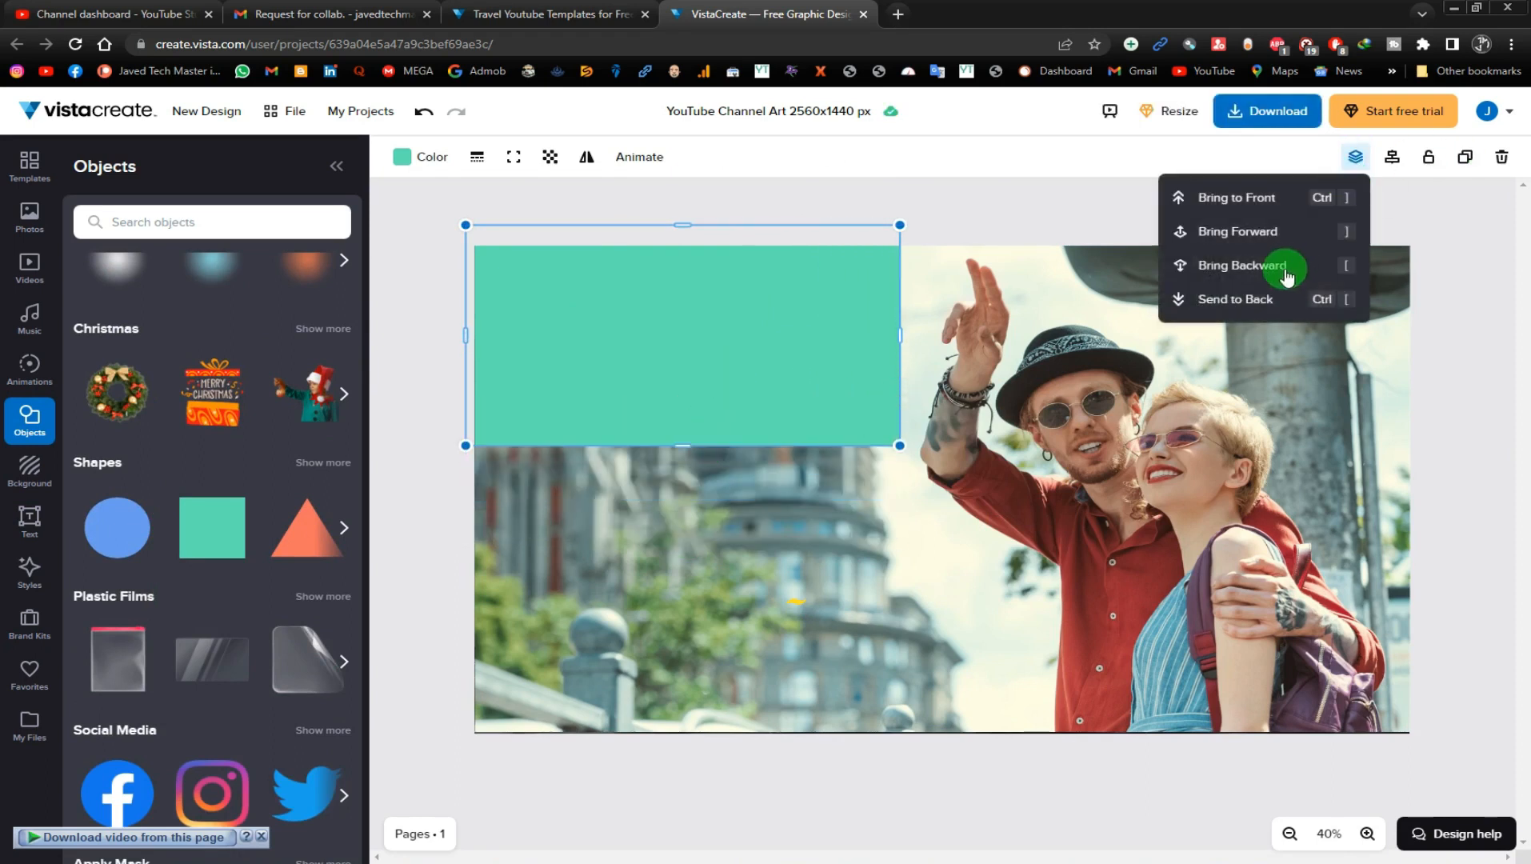
{"action": "left_click", "coordinate": [1285, 275]}
{"action": "left_click", "coordinate": [1263, 263]}
{"action": "left_click", "coordinate": [1239, 232]}
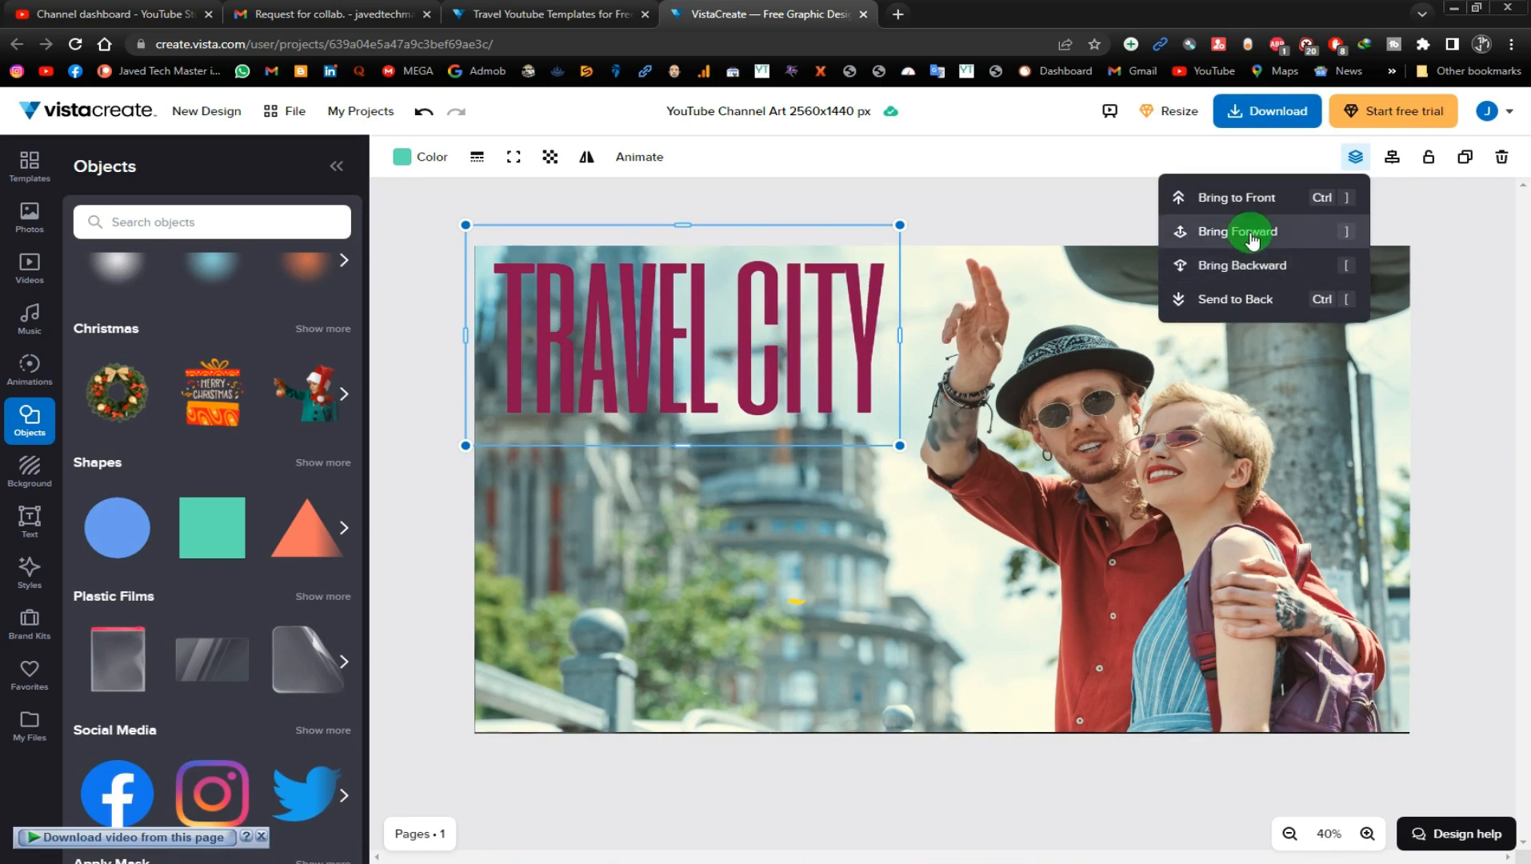
{"action": "left_click", "coordinate": [1248, 199]}
{"action": "left_click", "coordinate": [1241, 268]}
{"action": "left_click", "coordinate": [541, 639]}
Step: Look through more object categories and the collection of background photos
{"action": "scroll", "coordinate": [195, 640], "scroll_direction": "down", "scroll_amount": 3}
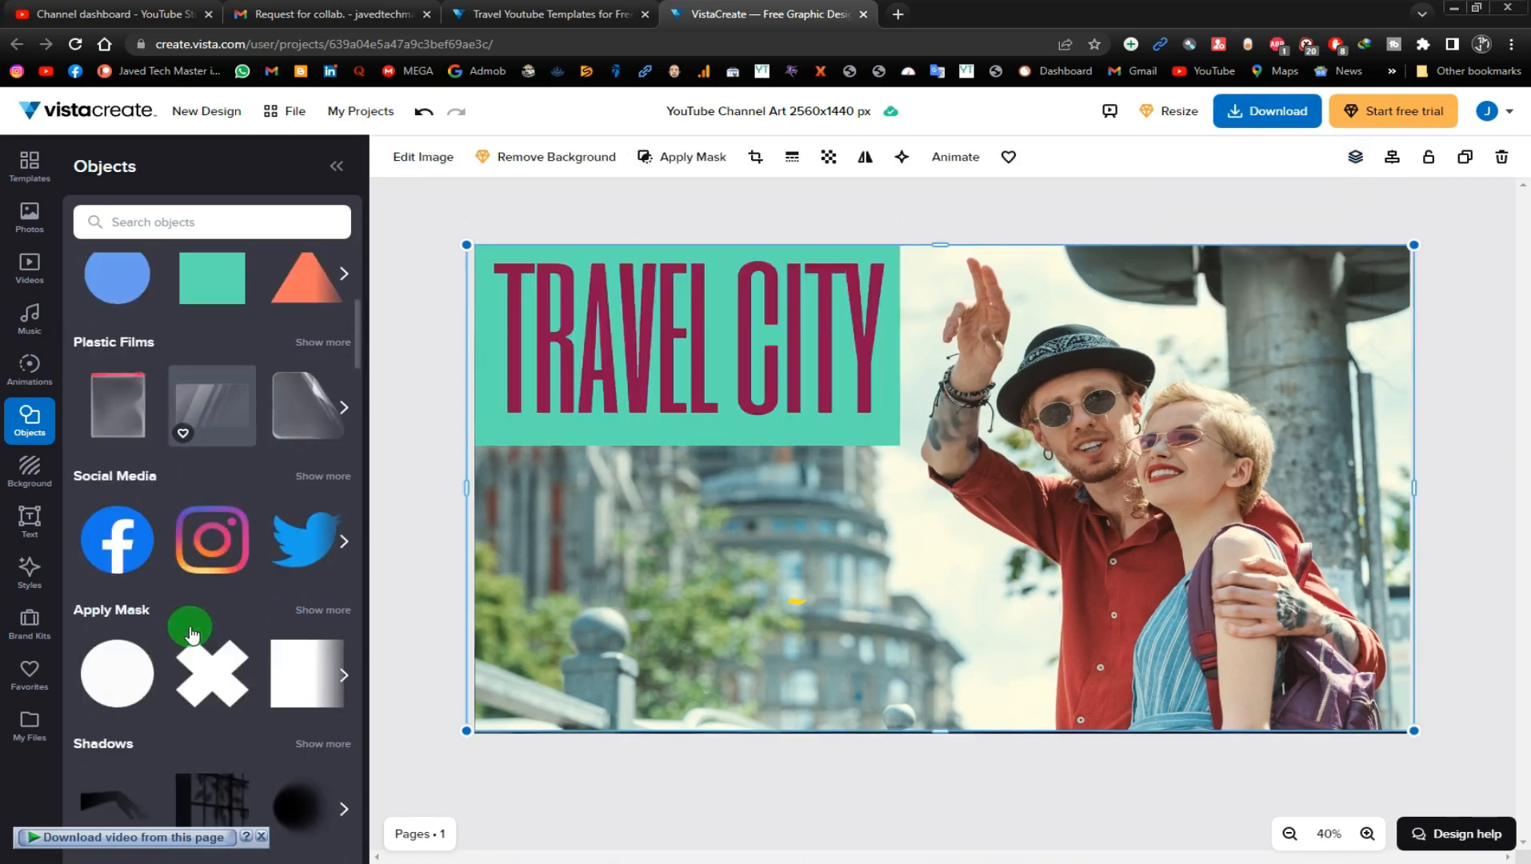
{"action": "left_click", "coordinate": [30, 467]}
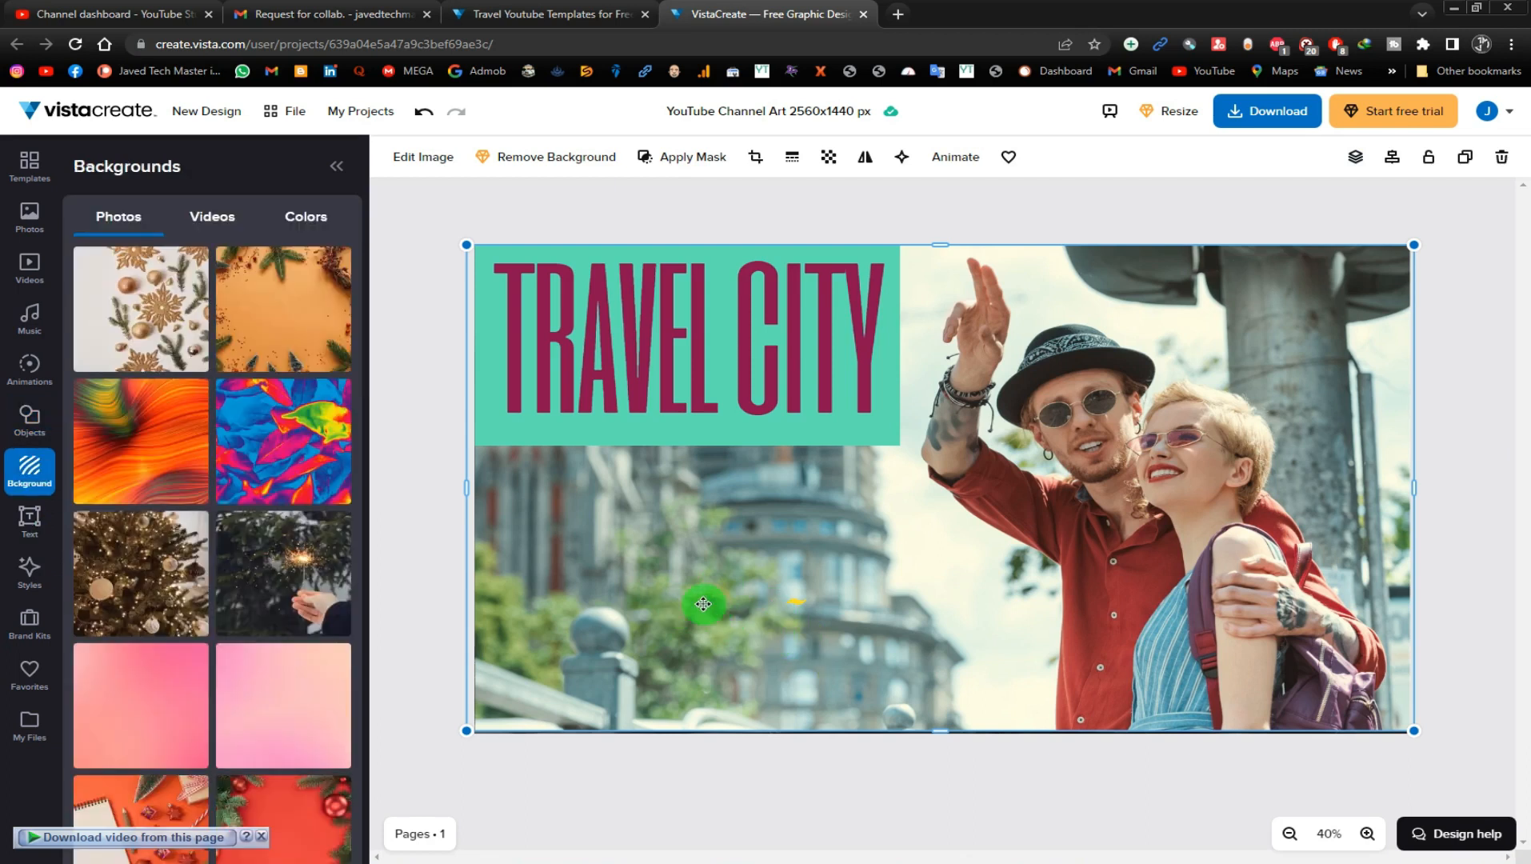
{"action": "scroll", "coordinate": [144, 527], "scroll_direction": "down", "scroll_amount": 10}
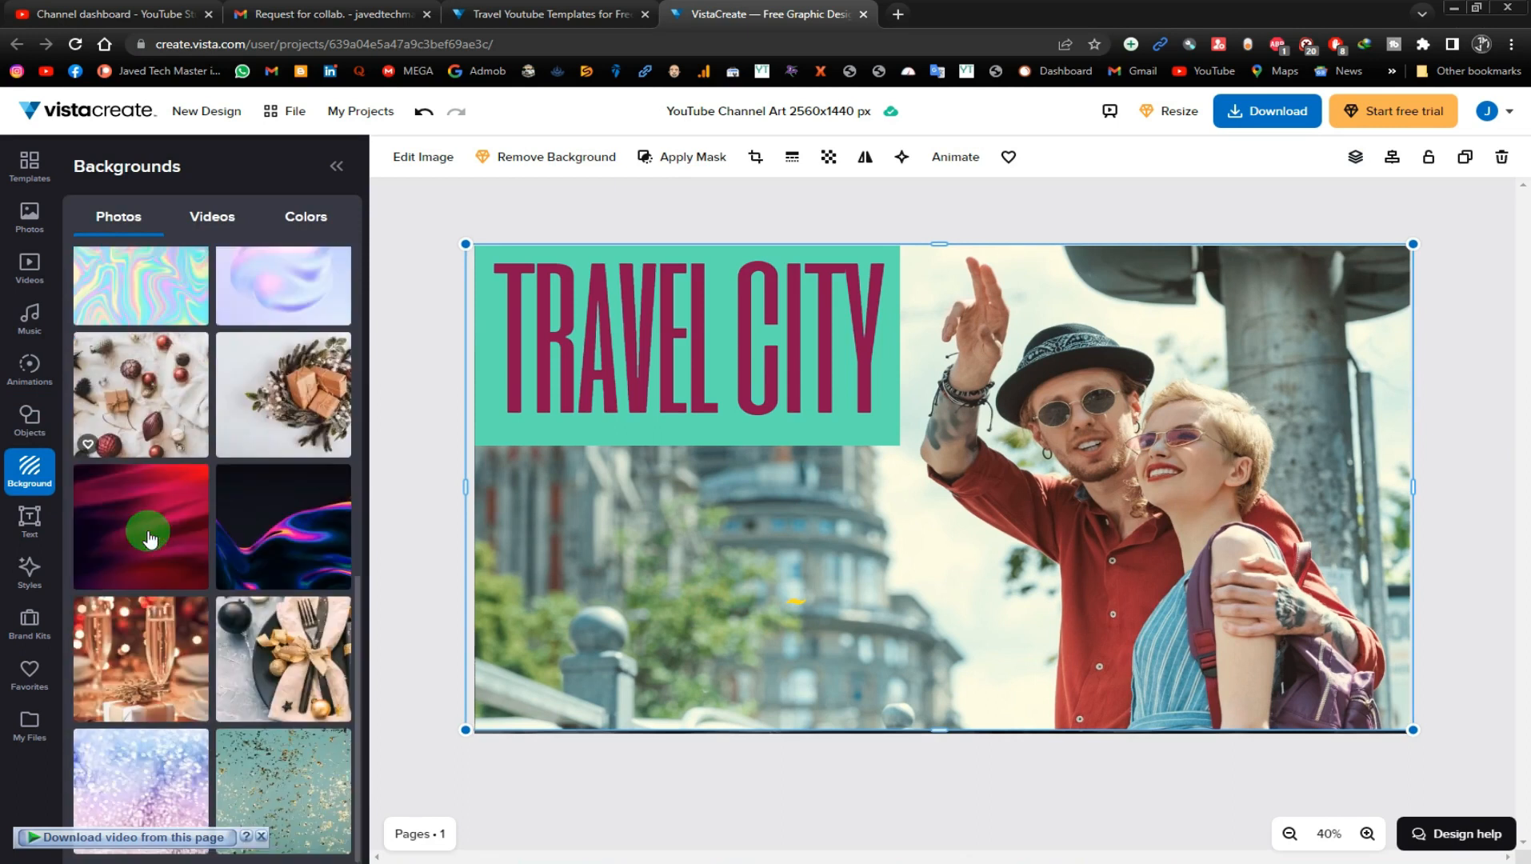
Step: Browse the ready-made text styles available for headlines
{"action": "left_click", "coordinate": [26, 519]}
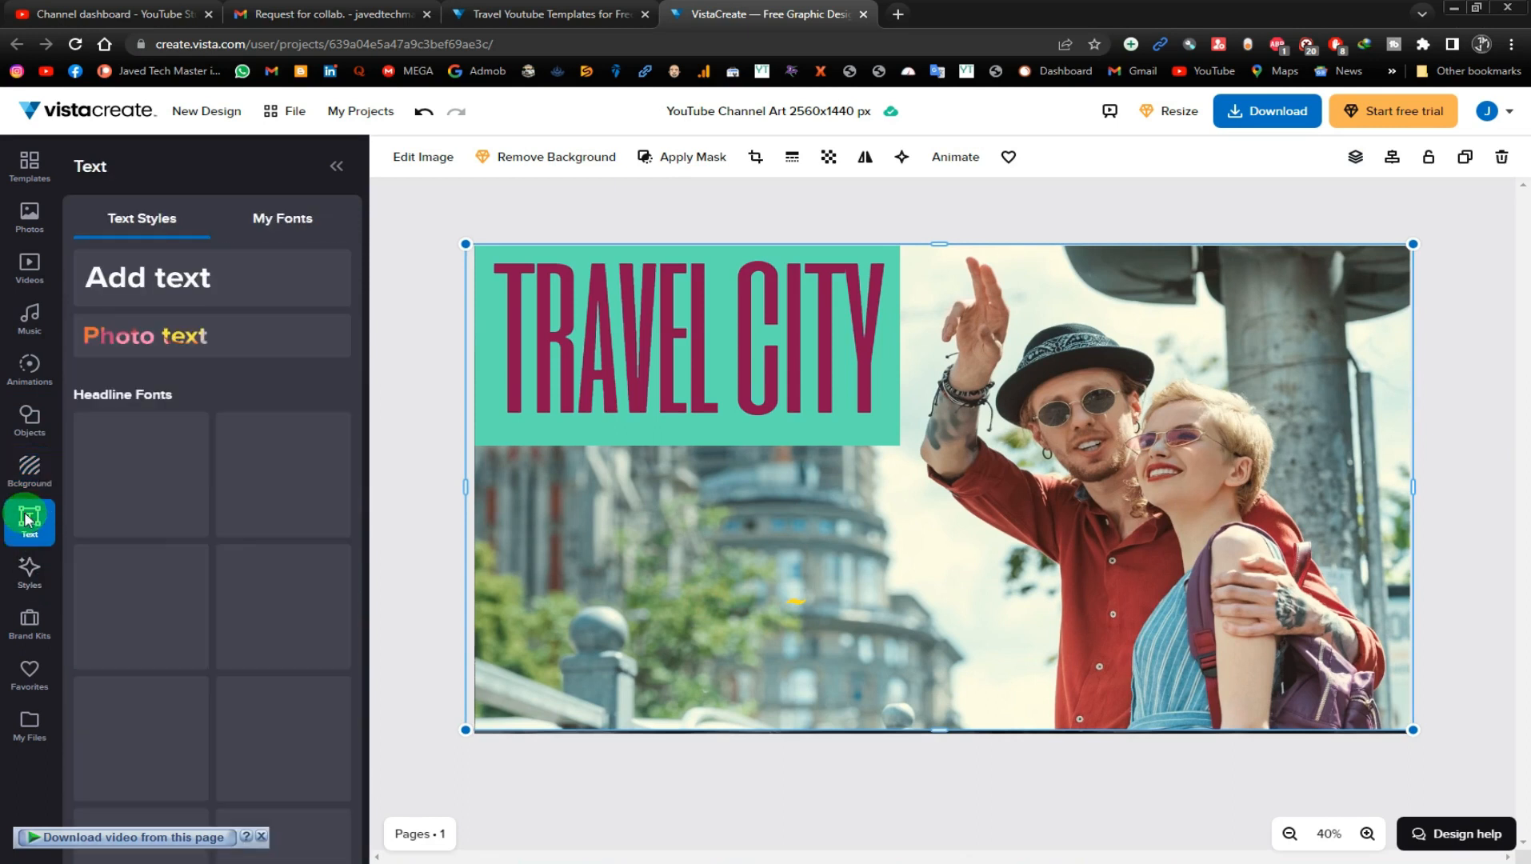
{"action": "scroll", "coordinate": [251, 563], "scroll_direction": "down", "scroll_amount": 1}
{"action": "scroll", "coordinate": [251, 562], "scroll_direction": "down", "scroll_amount": 12}
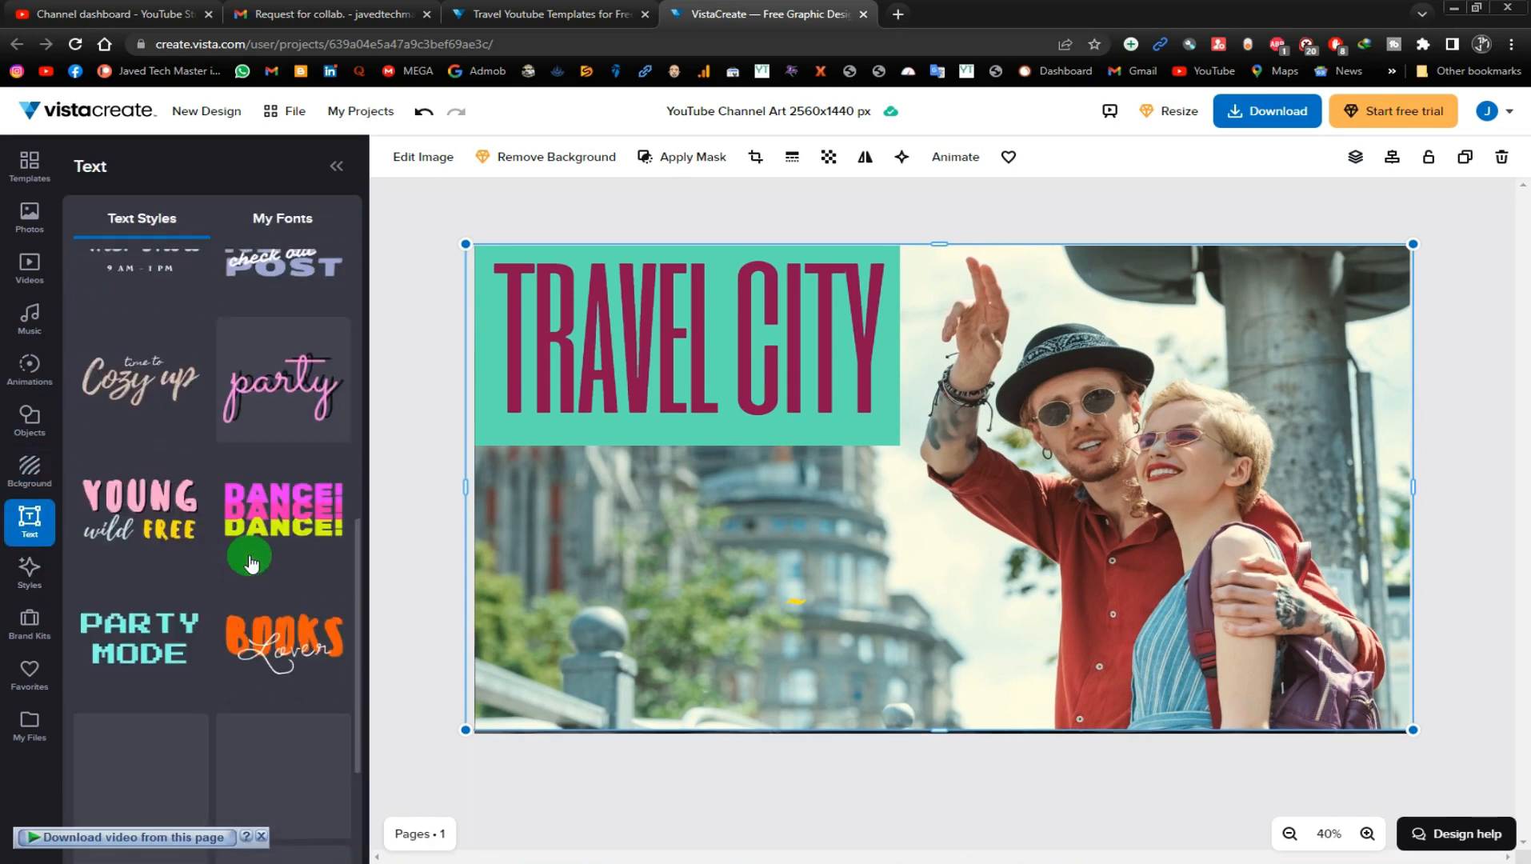
{"action": "scroll", "coordinate": [204, 542], "scroll_direction": "down", "scroll_amount": 8}
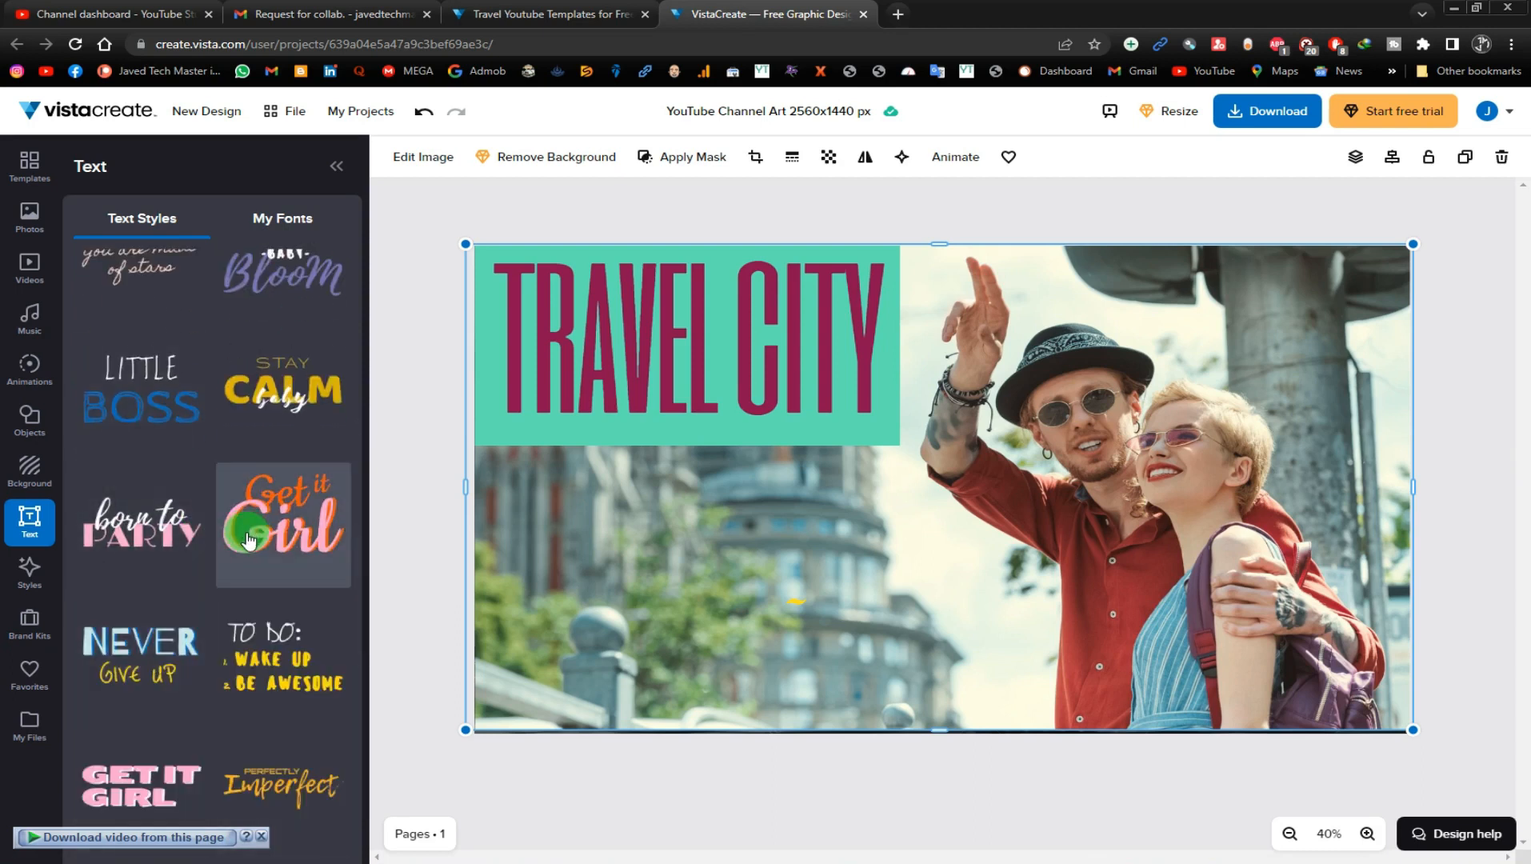
Step: Try the Yeseva One and Roboto project style, then recolour the banner with a navy and light-blue style instead
{"action": "left_click", "coordinate": [27, 577]}
{"action": "scroll", "coordinate": [199, 560], "scroll_direction": "down", "scroll_amount": 5}
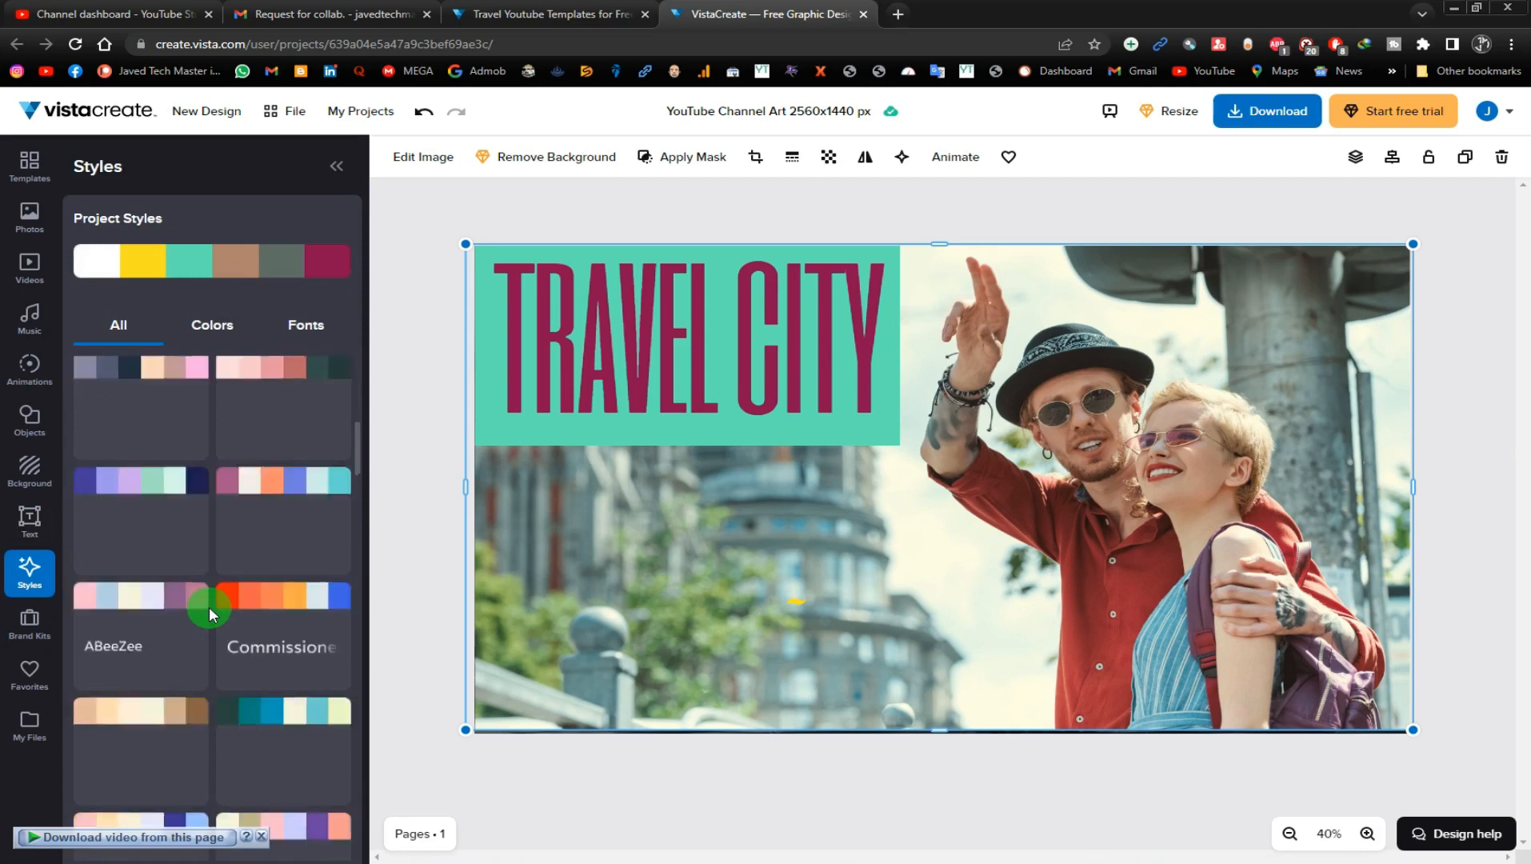
{"action": "scroll", "coordinate": [210, 612], "scroll_direction": "down", "scroll_amount": 2}
{"action": "left_click", "coordinate": [268, 568]}
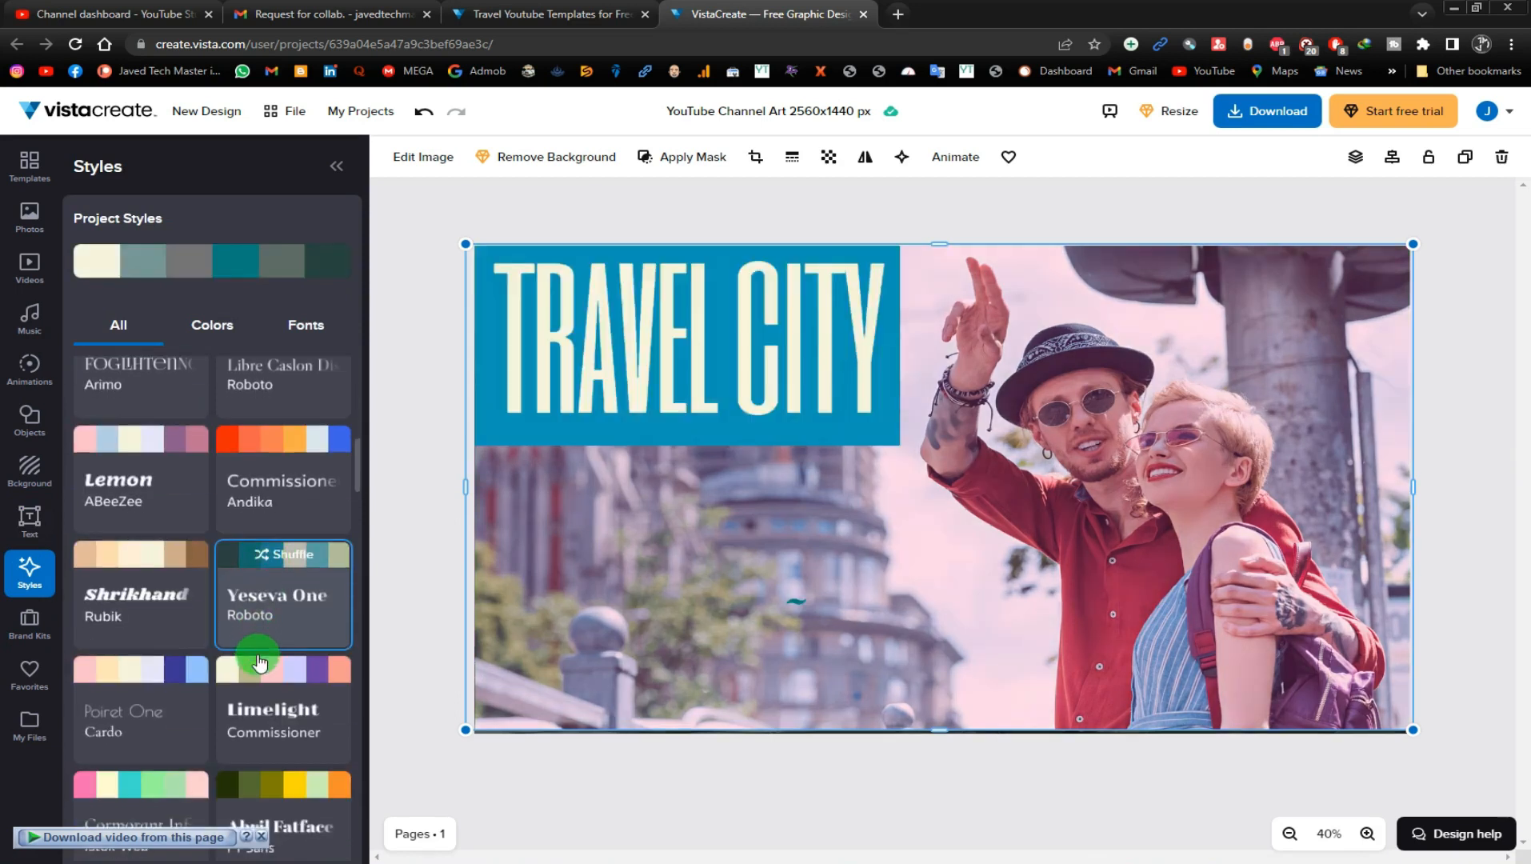
{"action": "scroll", "coordinate": [259, 644], "scroll_direction": "down", "scroll_amount": 3}
{"action": "left_click", "coordinate": [271, 632]}
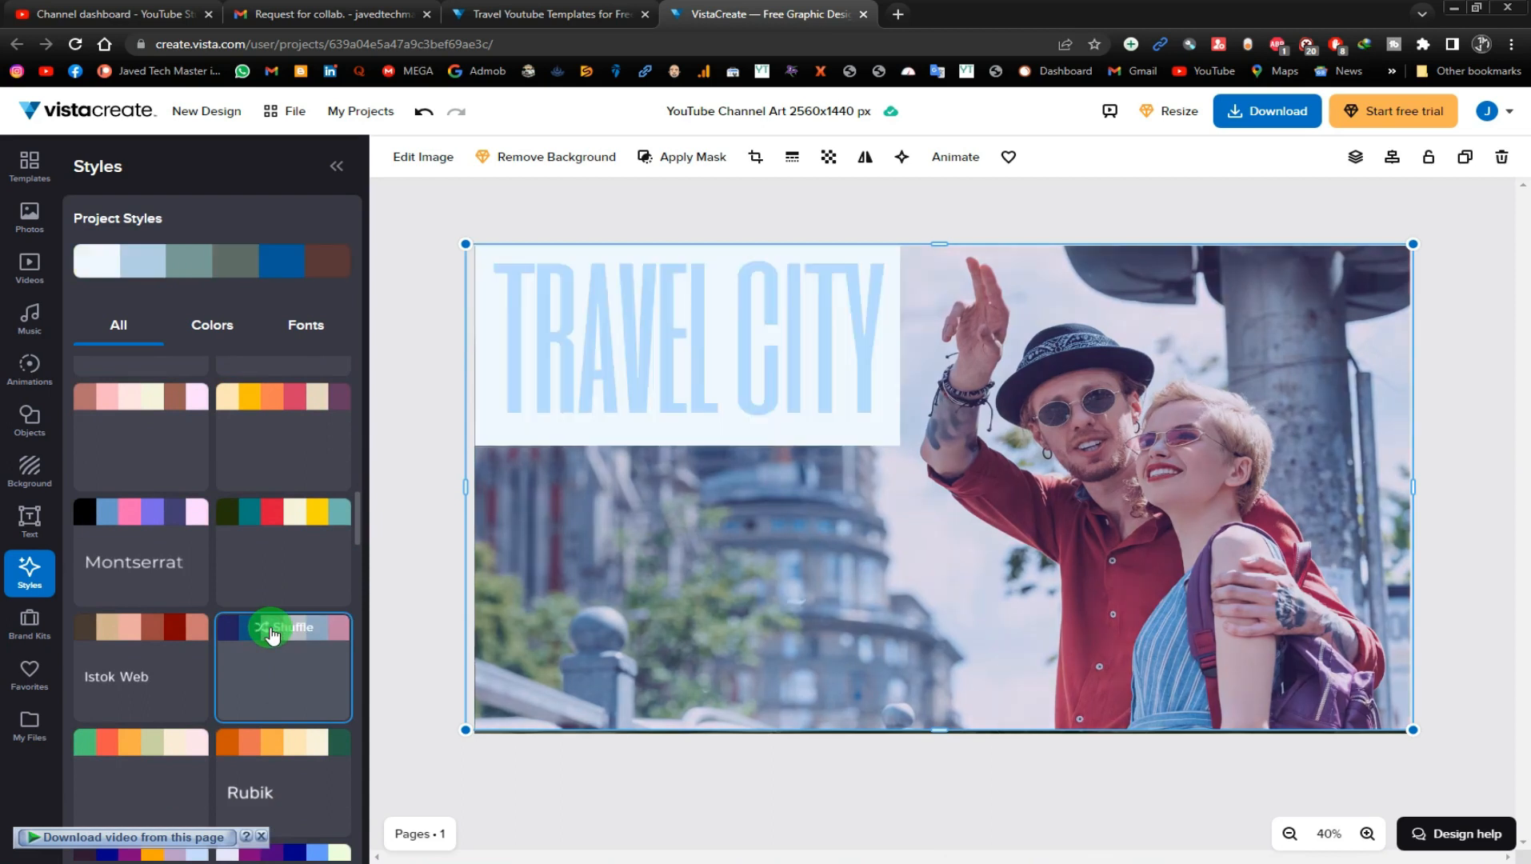
Step: Place the VistaCreate logo from Brand Kit 1 in the banner's lower-left corner
{"action": "left_click", "coordinate": [32, 627]}
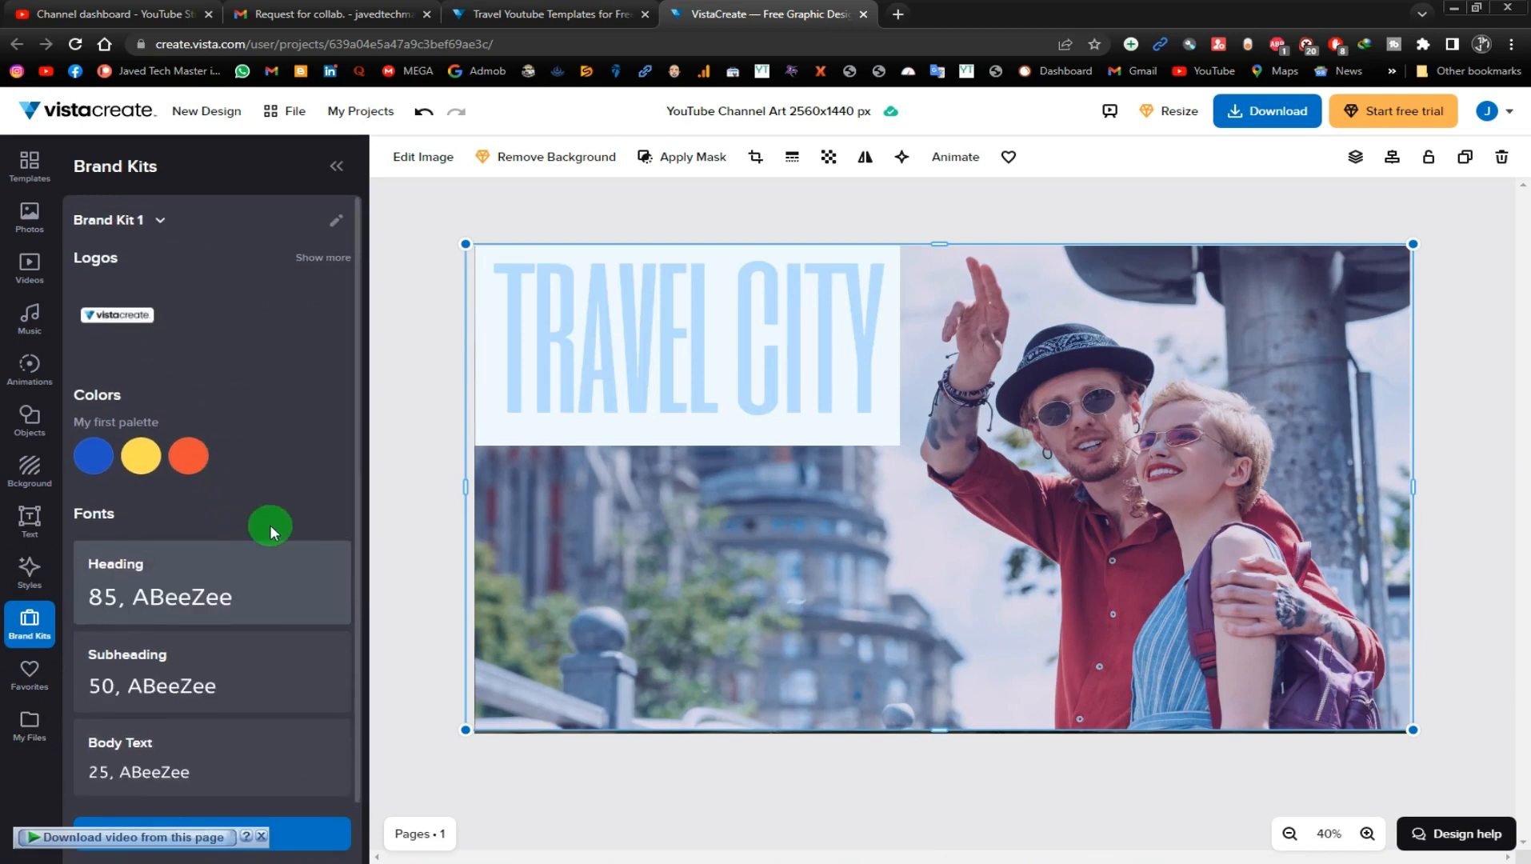
{"action": "scroll", "coordinate": [23, 605], "scroll_direction": "down", "scroll_amount": 1}
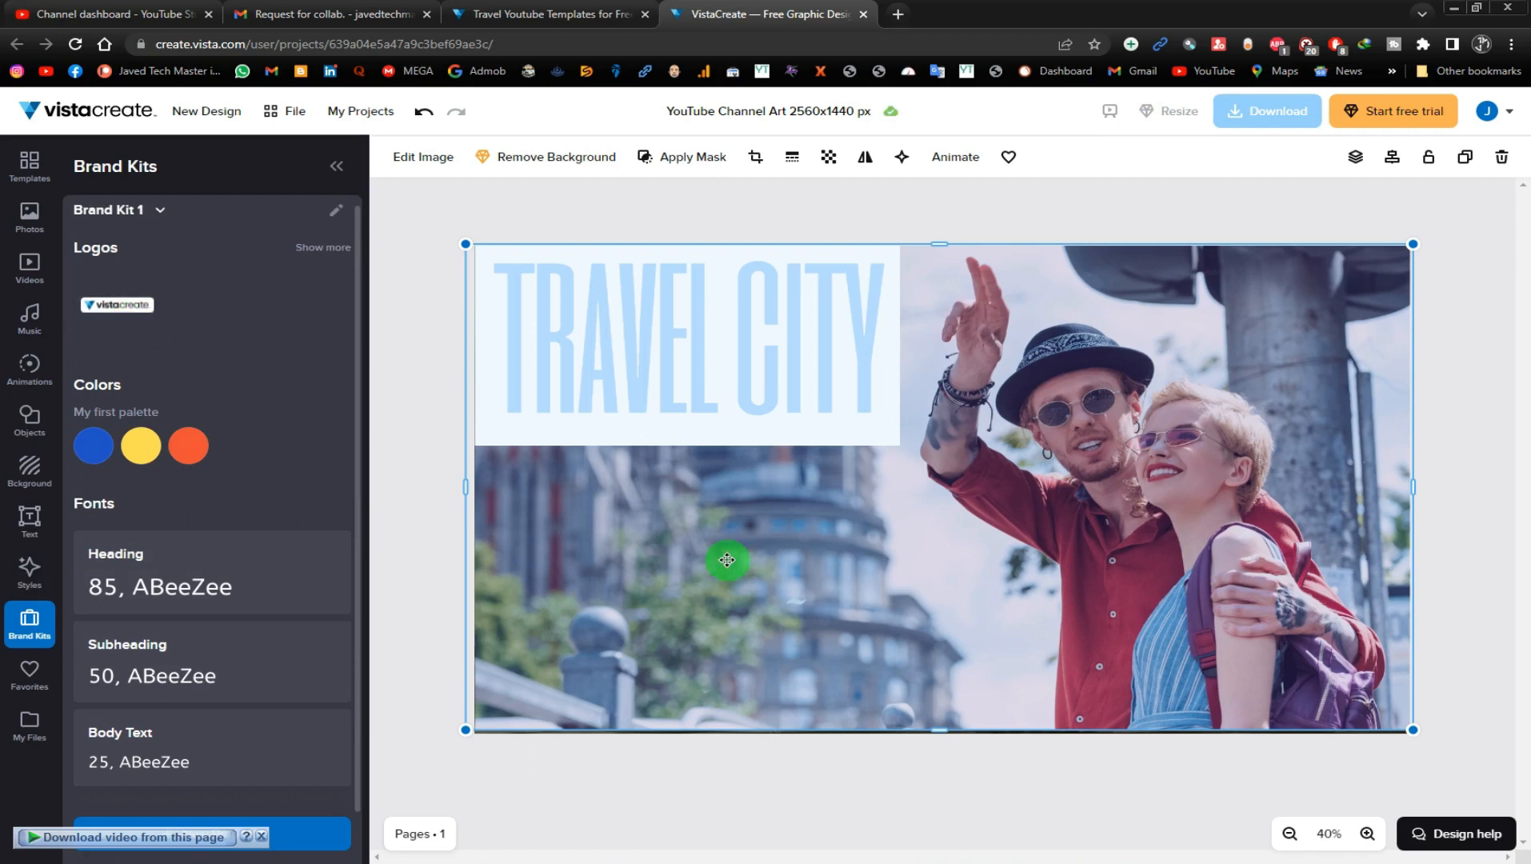
{"action": "left_click_drag", "start_coordinate": [1007, 509], "coordinate": [777, 712]}
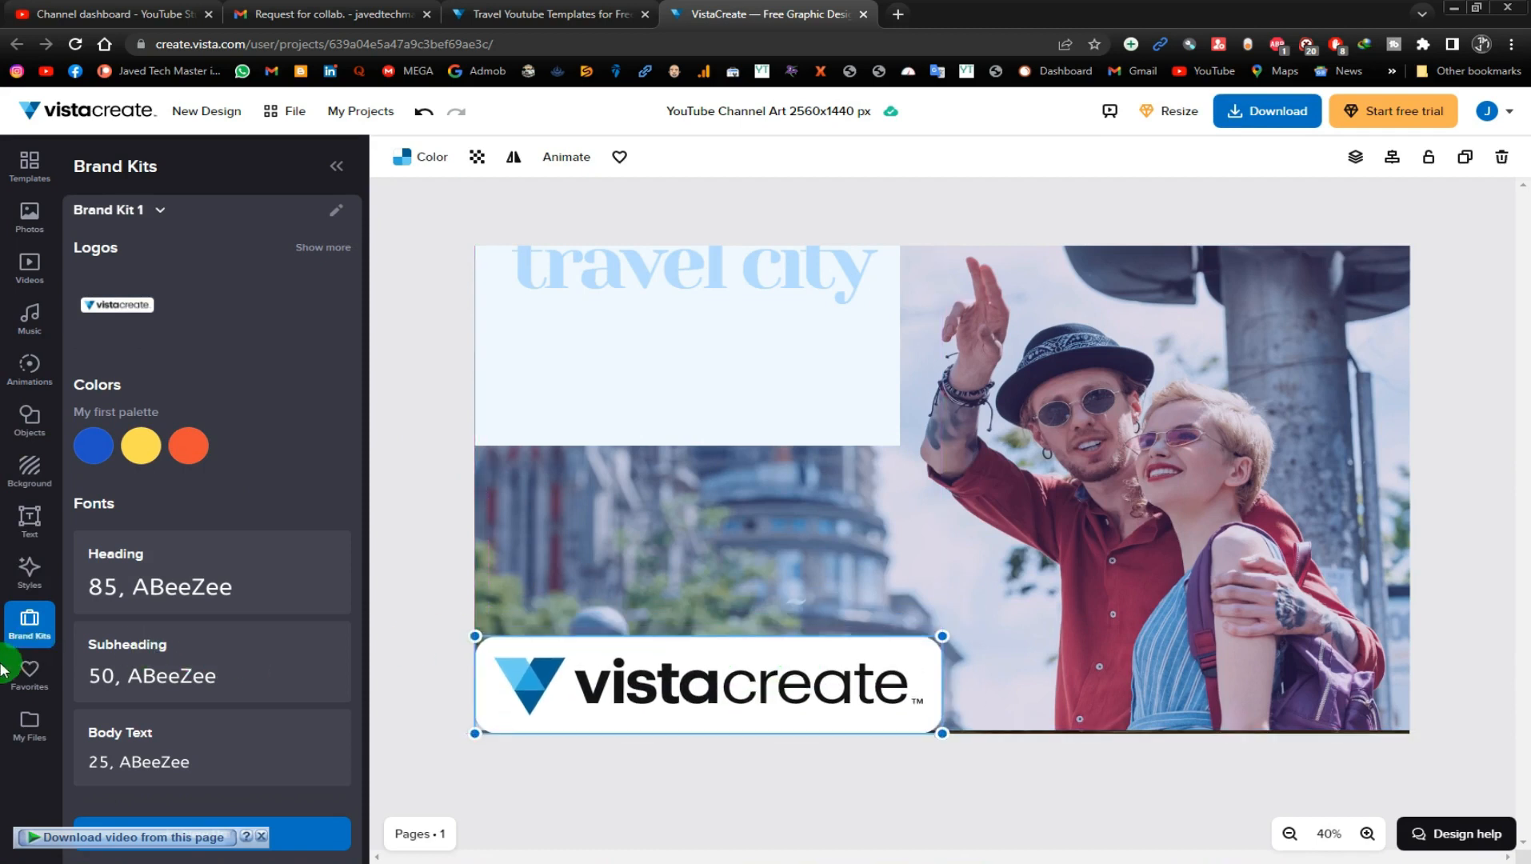
Step: View the file options and the account options, then dismiss them
{"action": "left_click", "coordinate": [286, 115]}
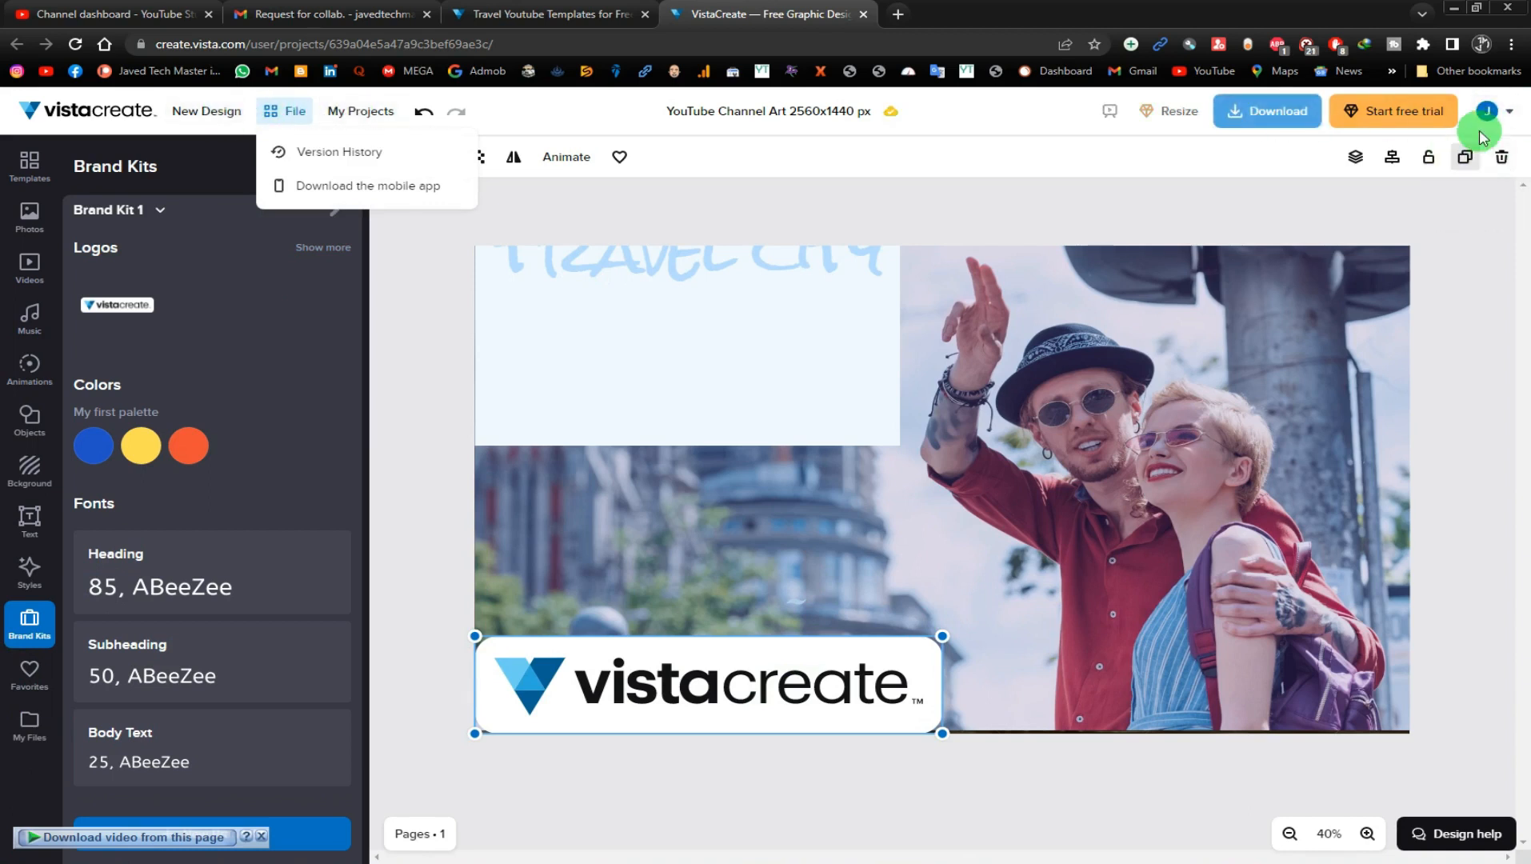
{"action": "left_click", "coordinate": [1504, 114]}
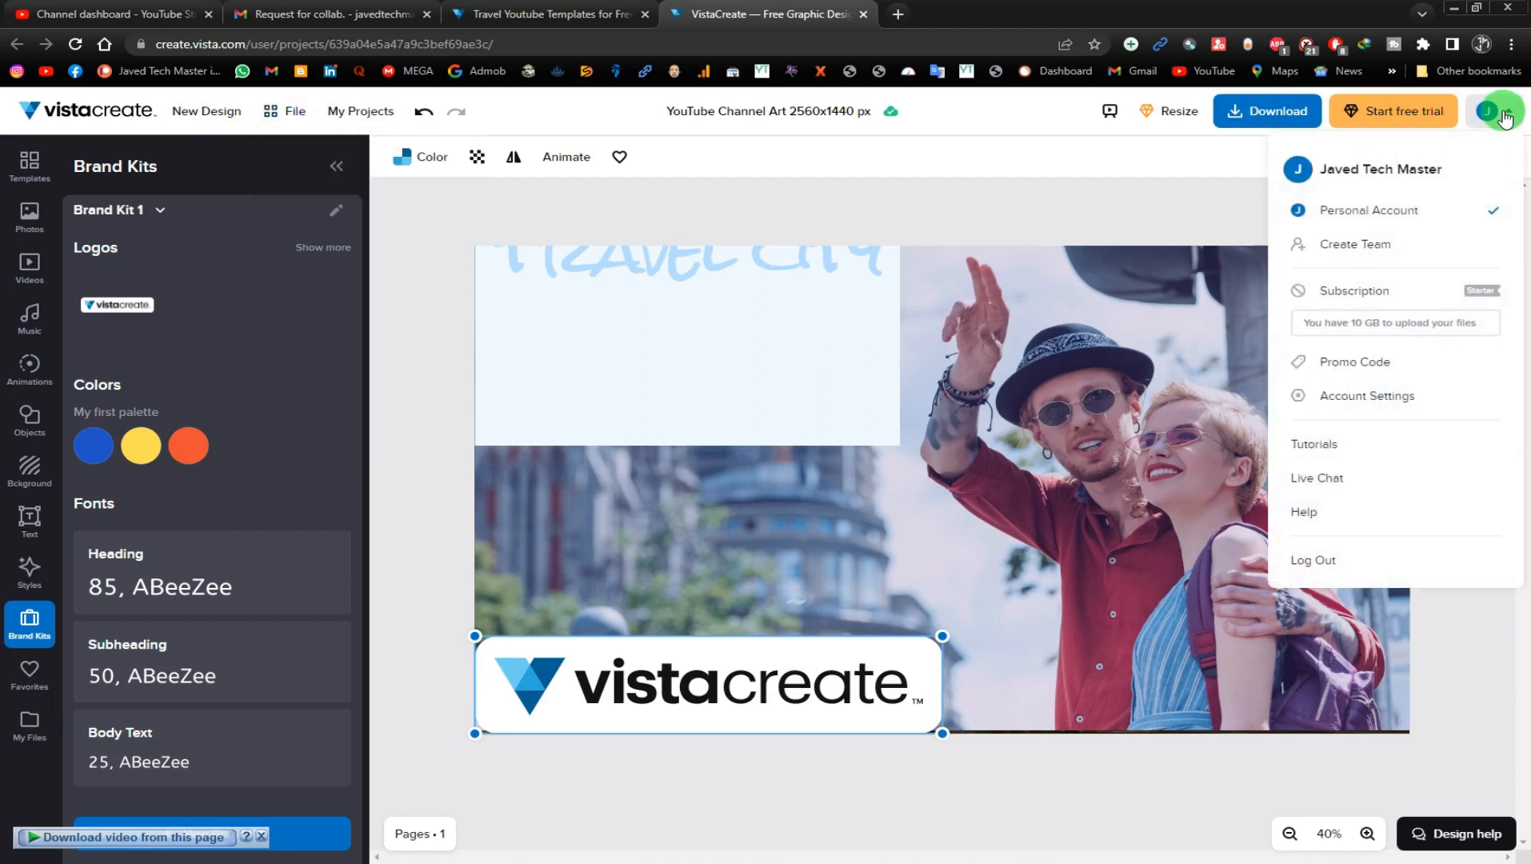
{"action": "left_click", "coordinate": [1026, 144]}
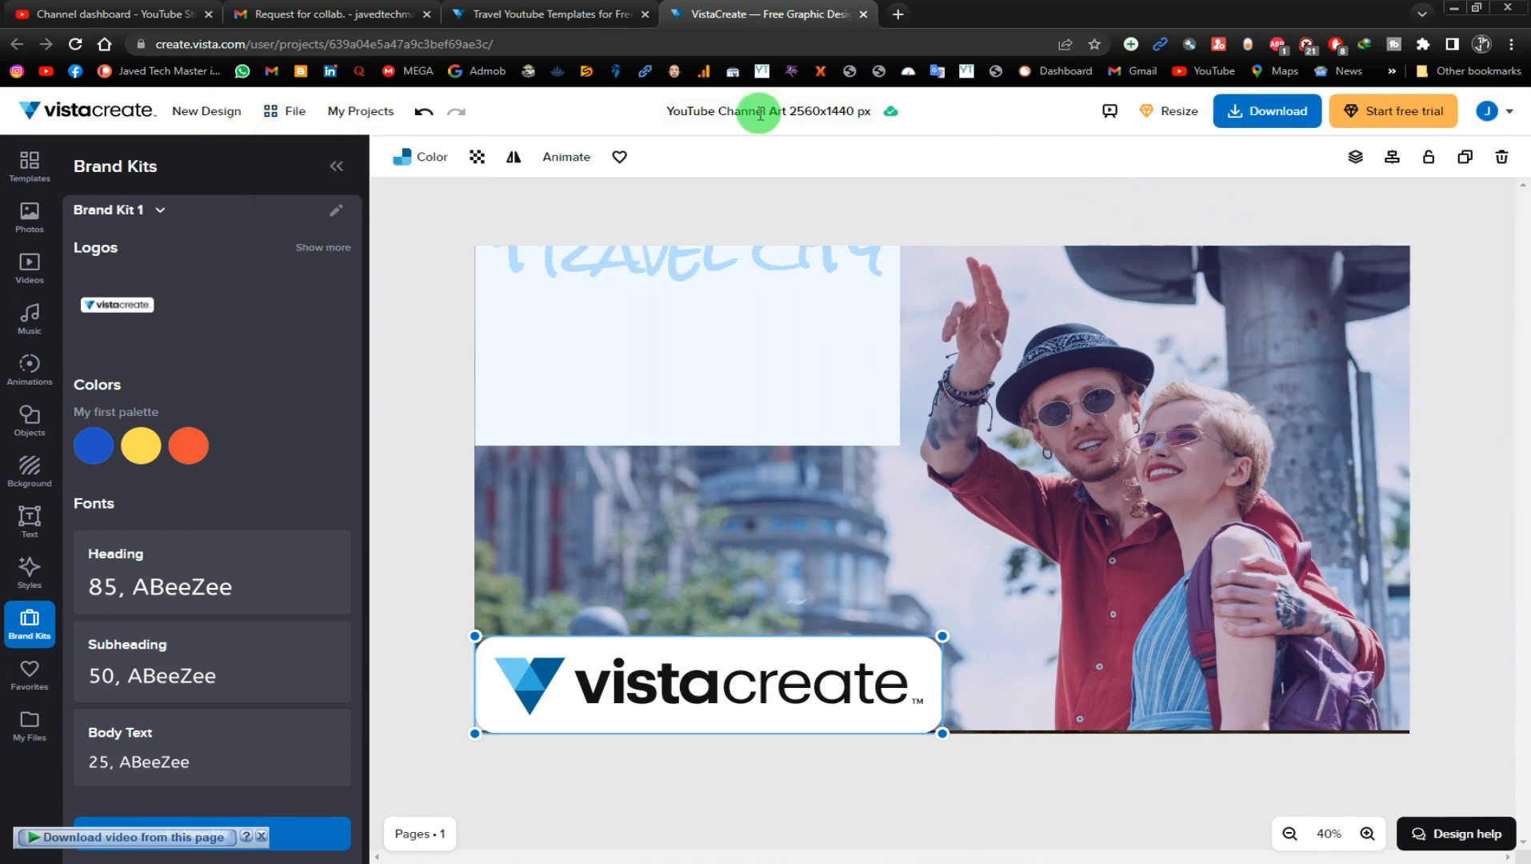
Step: Browse the Travel Zoom Background templates, open the tropical forest and ocean landscape in a new tab, and return to the template list
{"action": "left_click", "coordinate": [509, 16]}
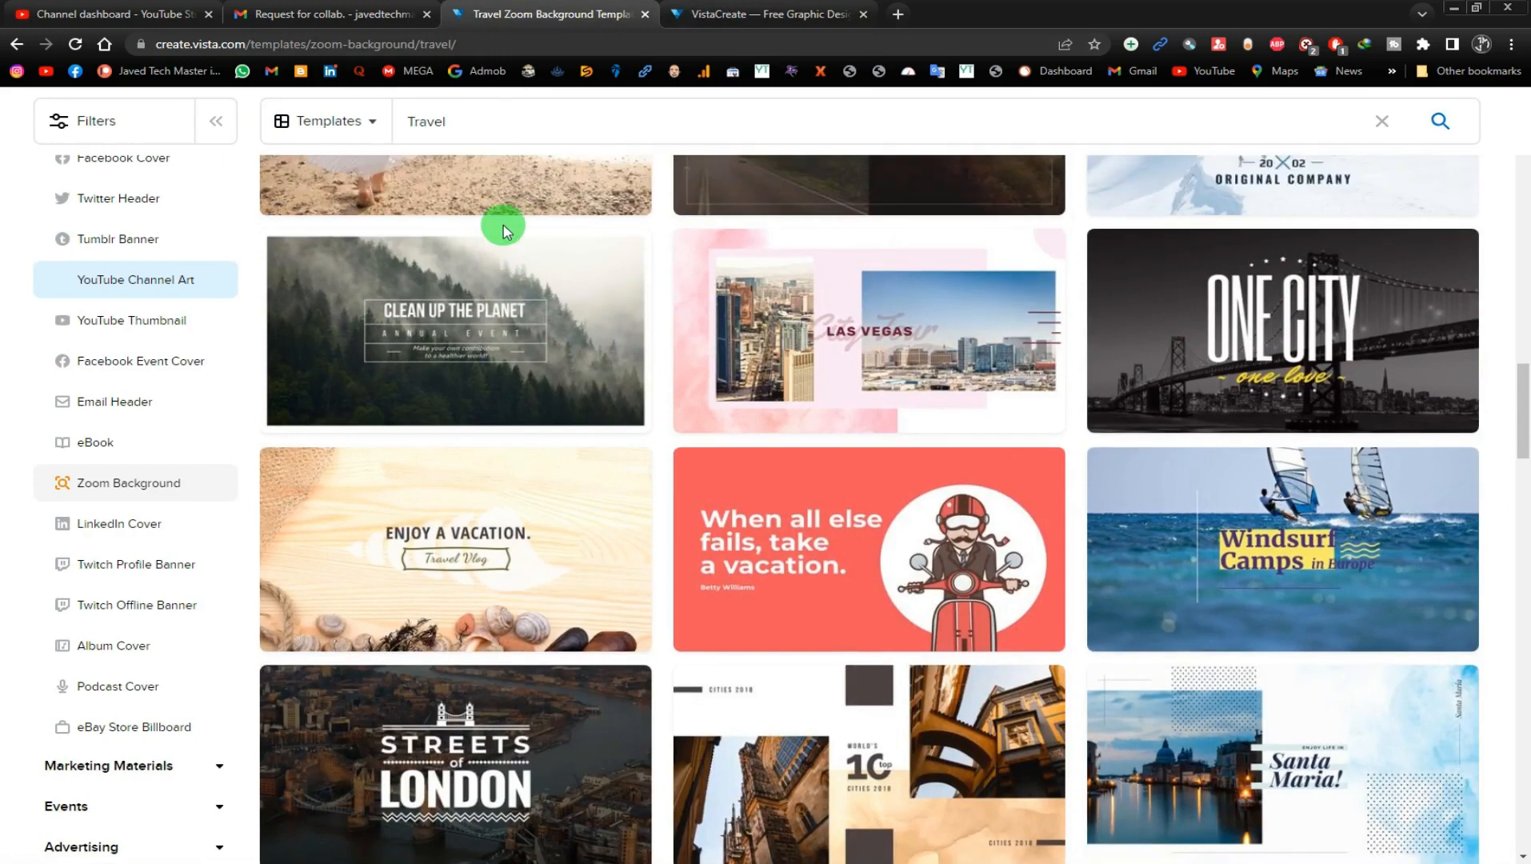
{"action": "scroll", "coordinate": [502, 226], "scroll_direction": "up", "scroll_amount": 1}
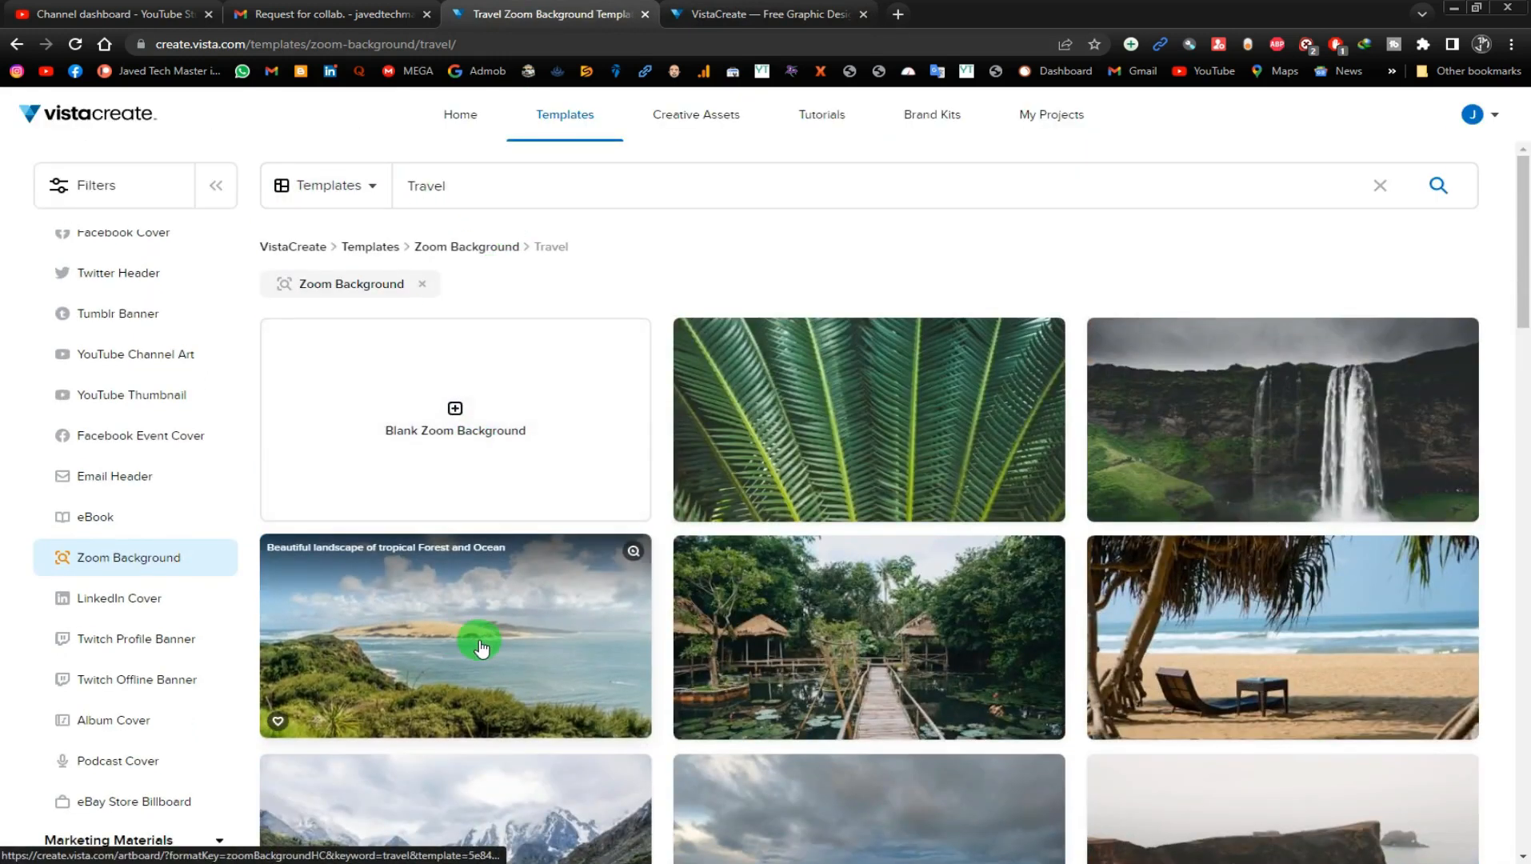
{"action": "left_click", "coordinate": [551, 622]}
{"action": "left_click", "coordinate": [555, 14]}
{"action": "scroll", "coordinate": [241, 255], "scroll_direction": "up", "scroll_amount": 2}
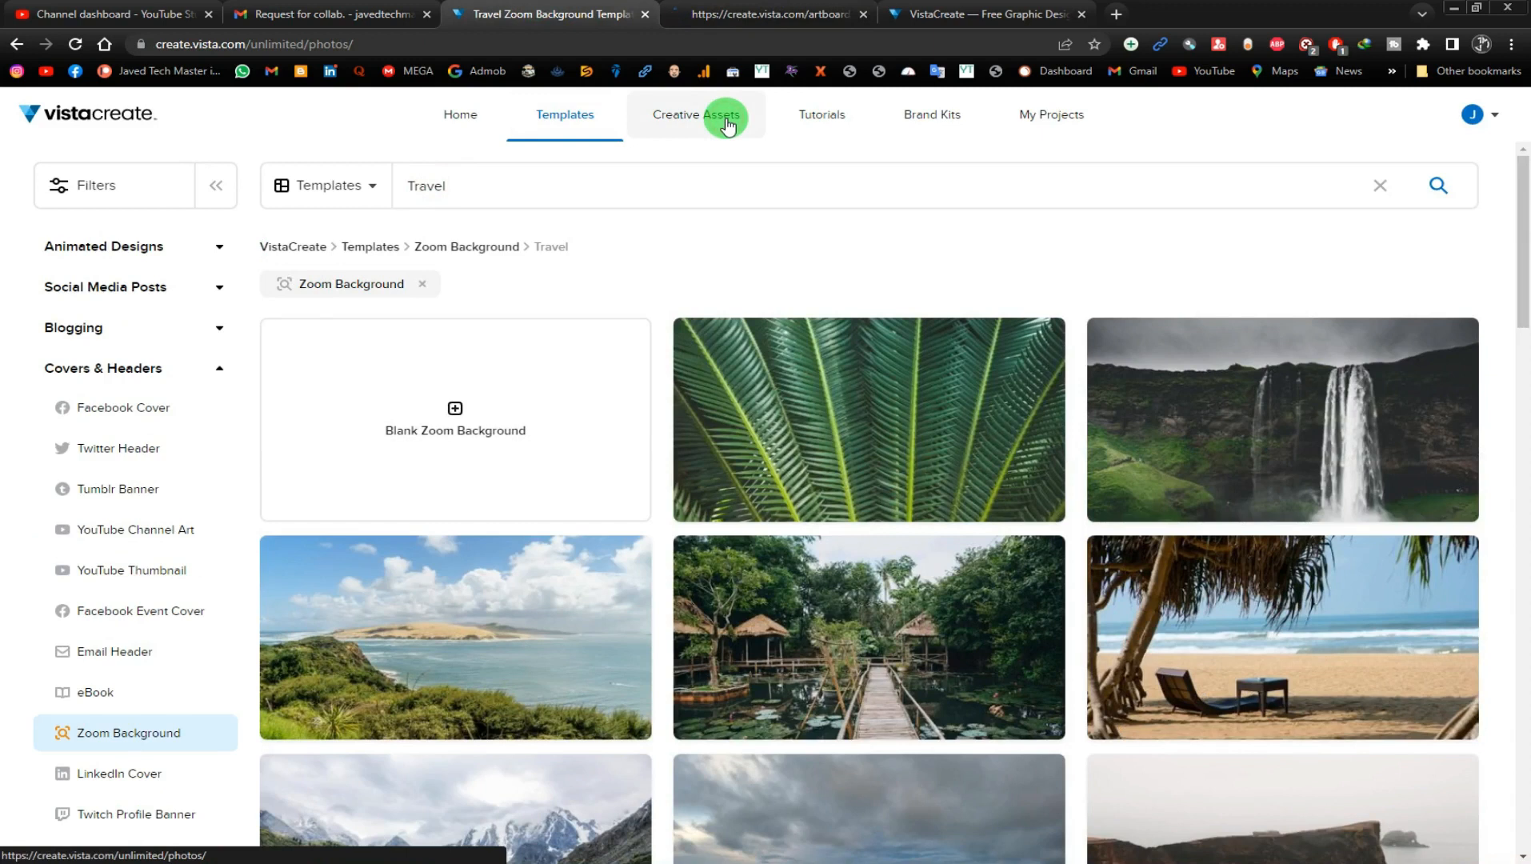
Step: Look over the royalty-free stock photos in the creative assets
{"action": "left_click", "coordinate": [727, 127]}
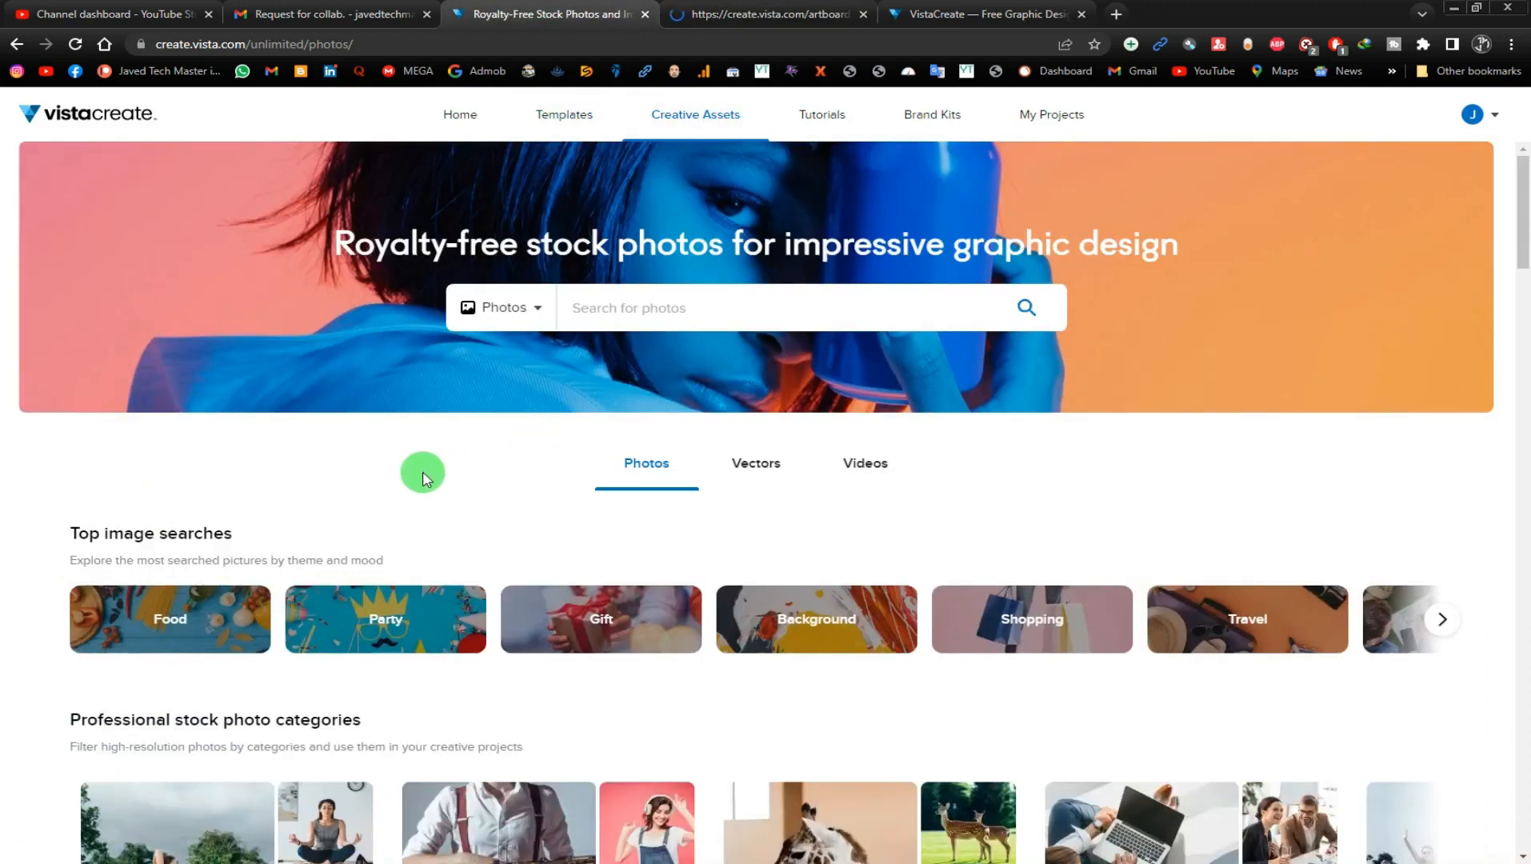
{"action": "scroll", "coordinate": [411, 473], "scroll_direction": "down", "scroll_amount": 5}
{"action": "scroll", "coordinate": [444, 468], "scroll_direction": "up", "scroll_amount": 5}
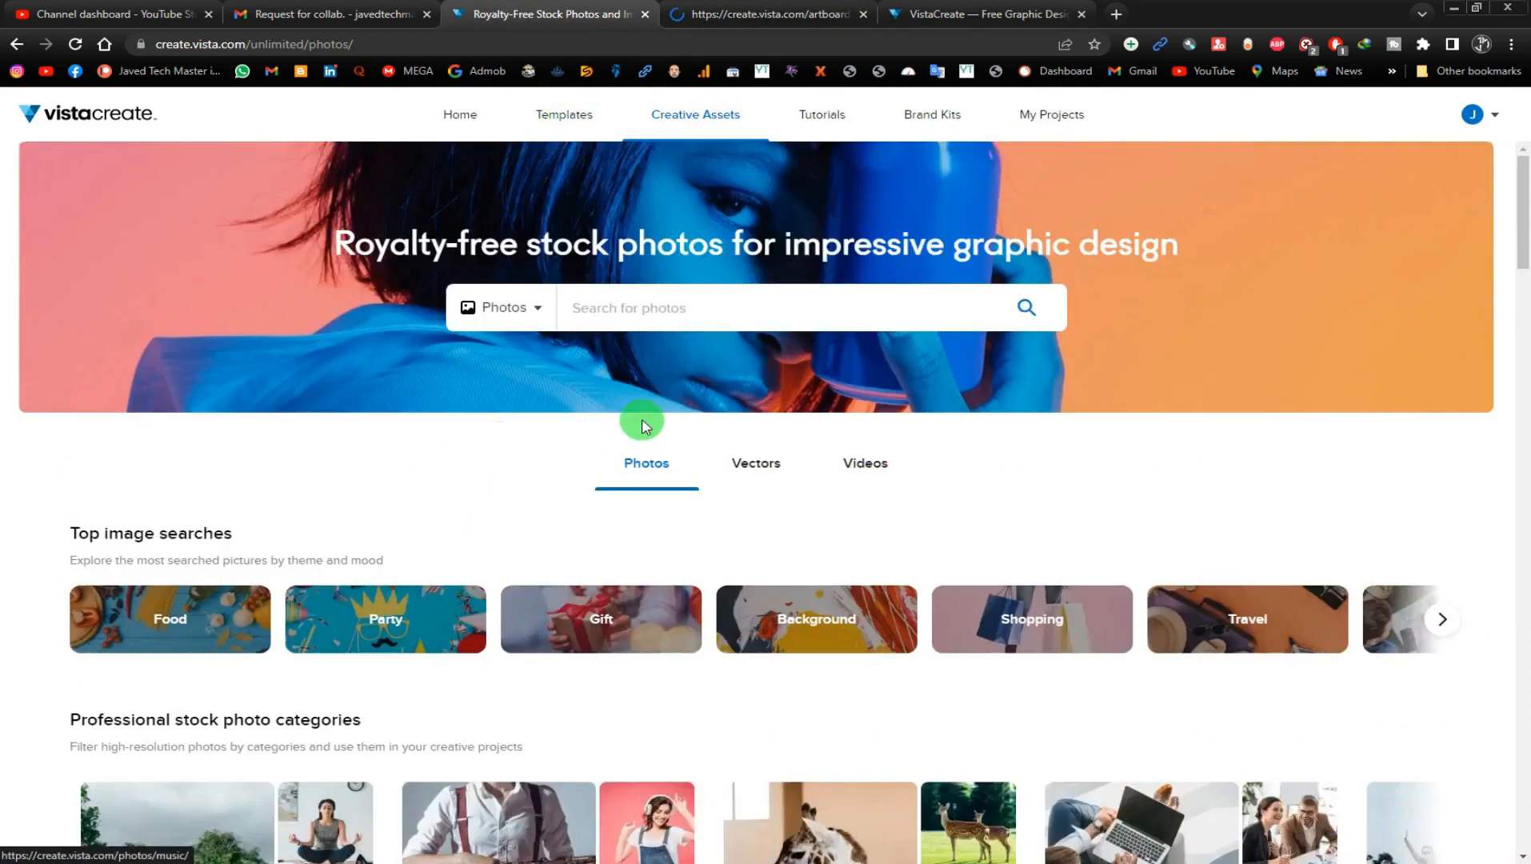
Step: Browse the stock vector categories and vector images in the creative assets
{"action": "left_click", "coordinate": [770, 467]}
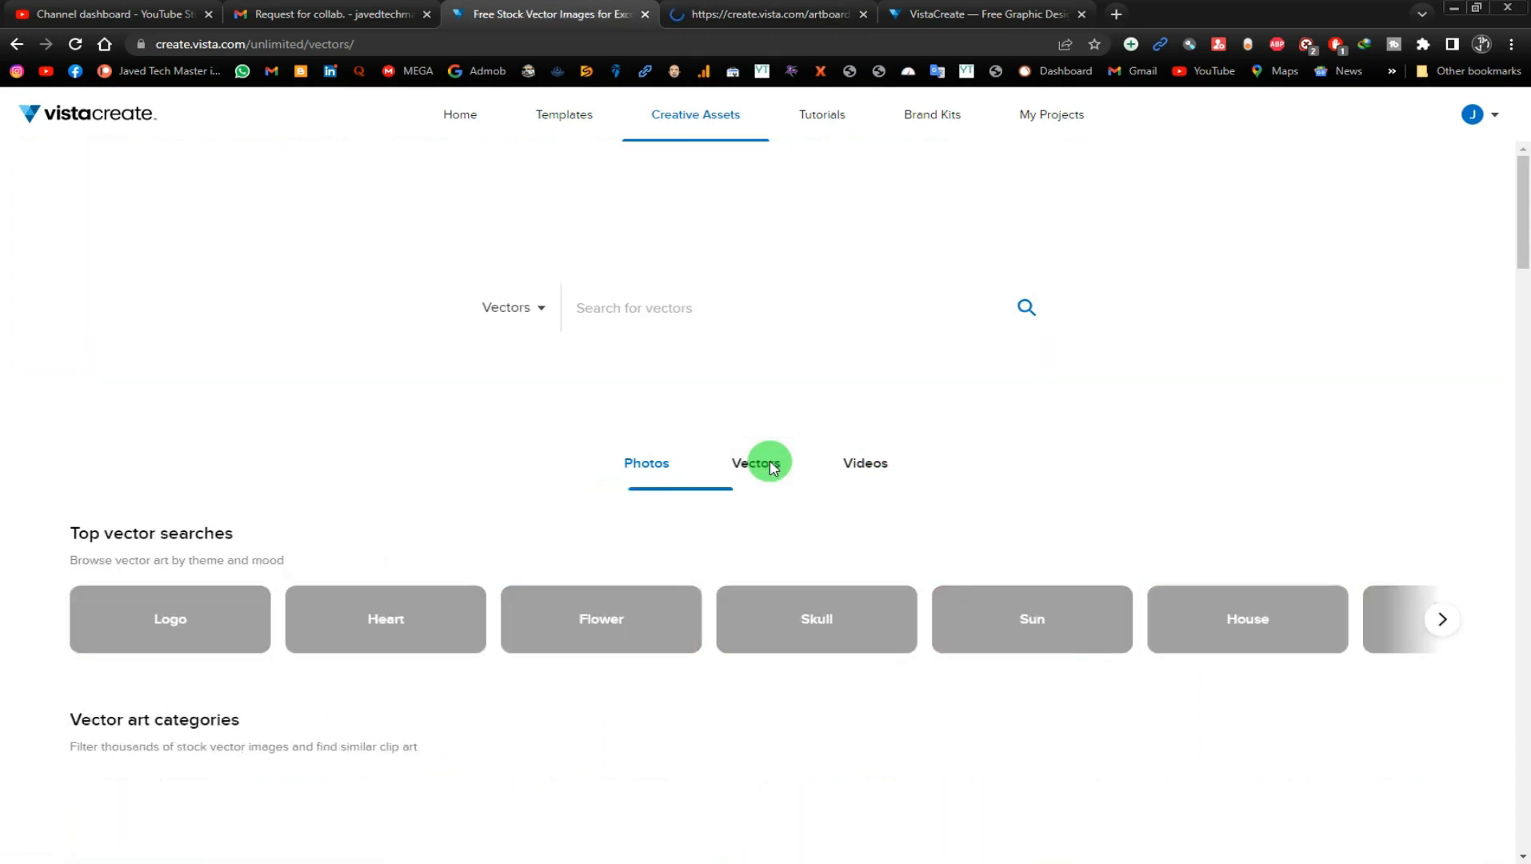
{"action": "scroll", "coordinate": [657, 538], "scroll_direction": "down", "scroll_amount": 6}
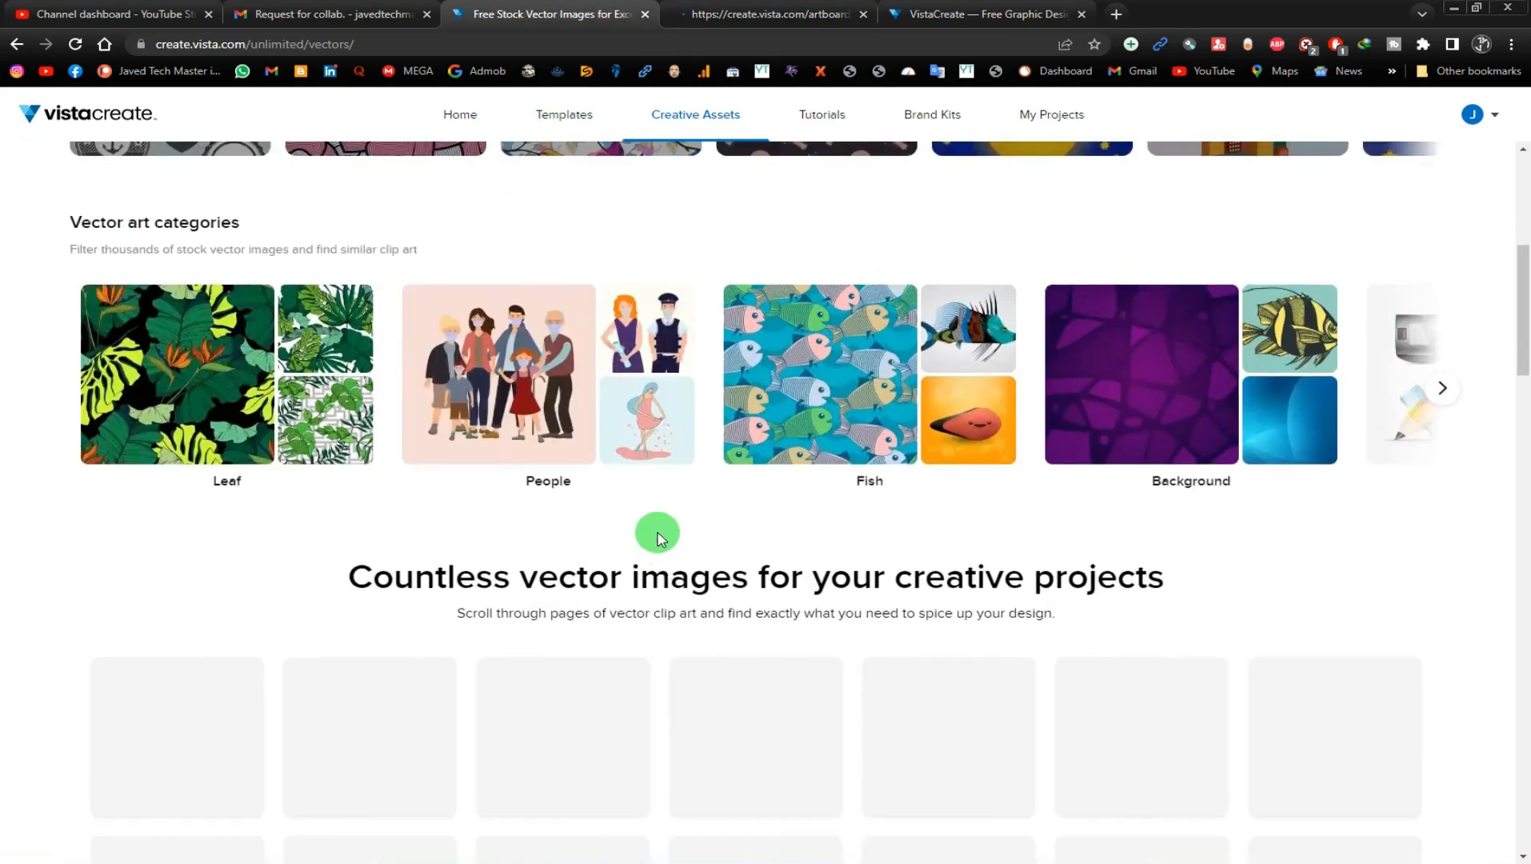
{"action": "scroll", "coordinate": [657, 538], "scroll_direction": "down", "scroll_amount": 9}
{"action": "scroll", "coordinate": [656, 537], "scroll_direction": "down", "scroll_amount": 5}
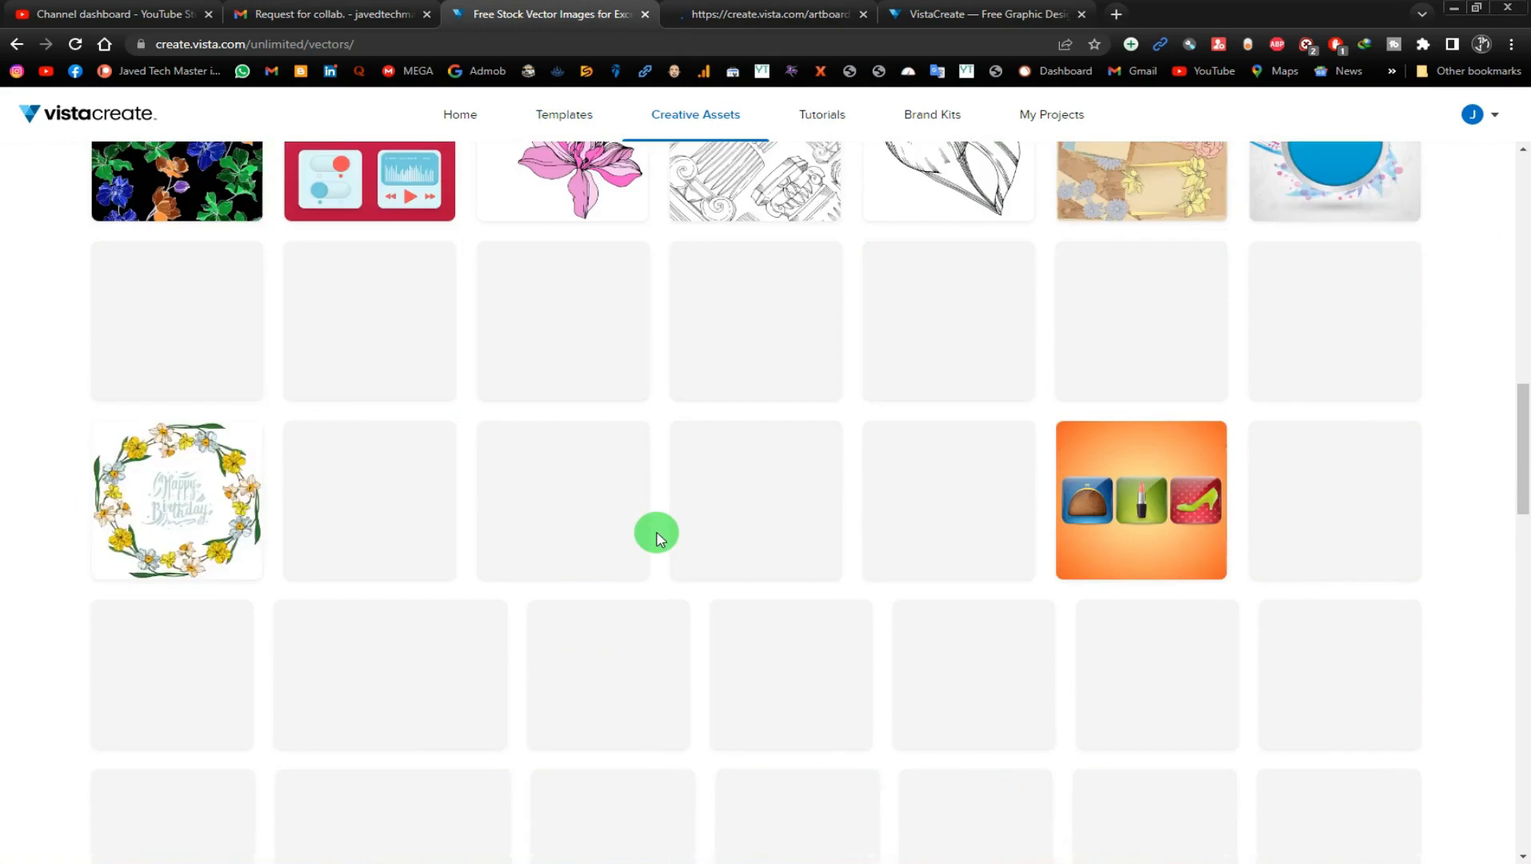
{"action": "scroll", "coordinate": [657, 538], "scroll_direction": "down", "scroll_amount": 1}
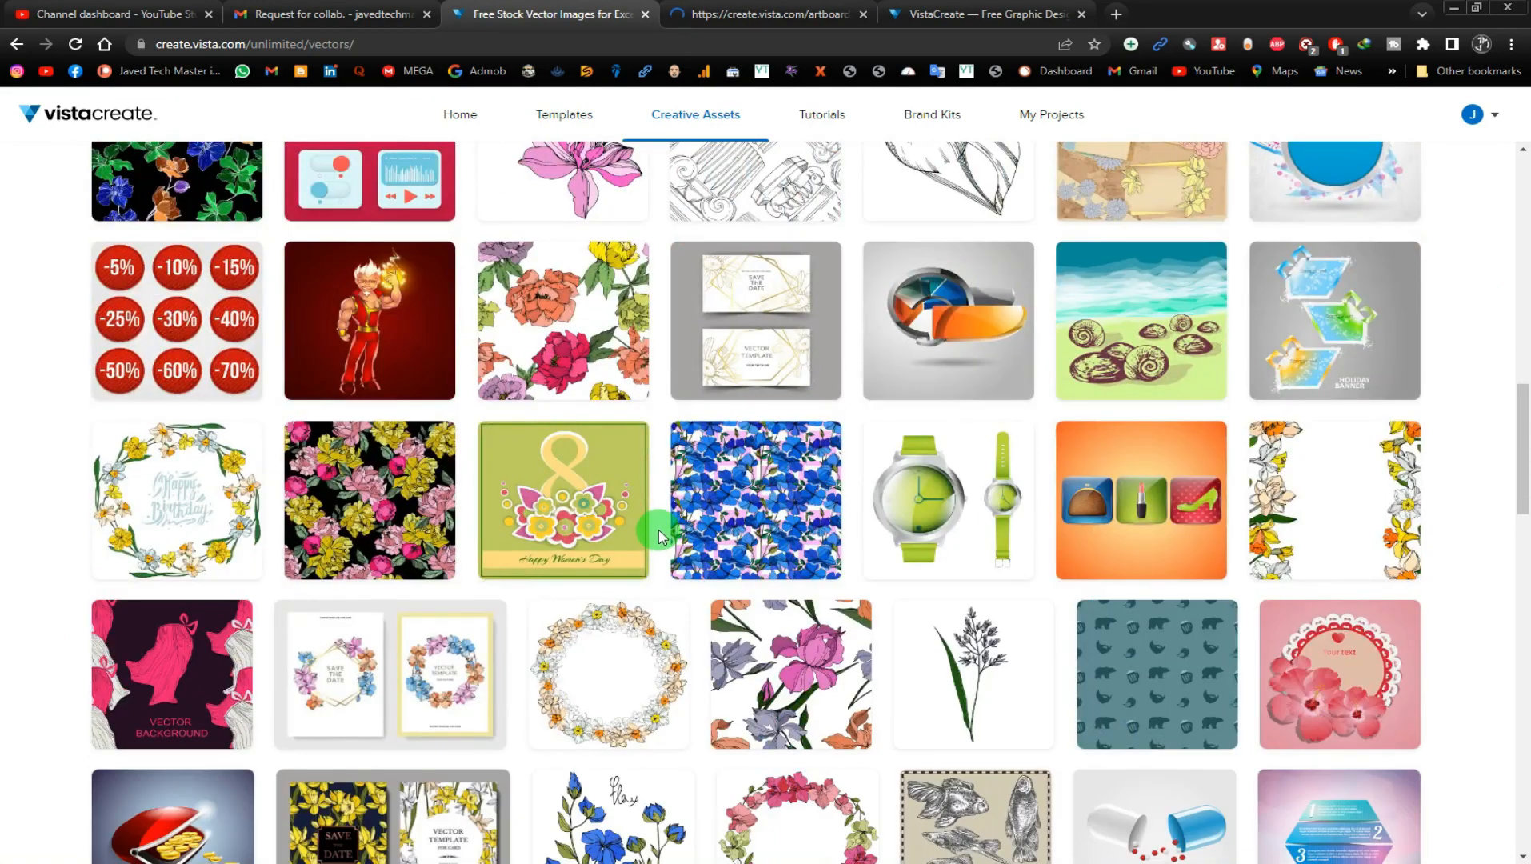
{"action": "scroll", "coordinate": [658, 536], "scroll_direction": "down", "scroll_amount": 4}
{"action": "scroll", "coordinate": [658, 528], "scroll_direction": "up", "scroll_amount": 7}
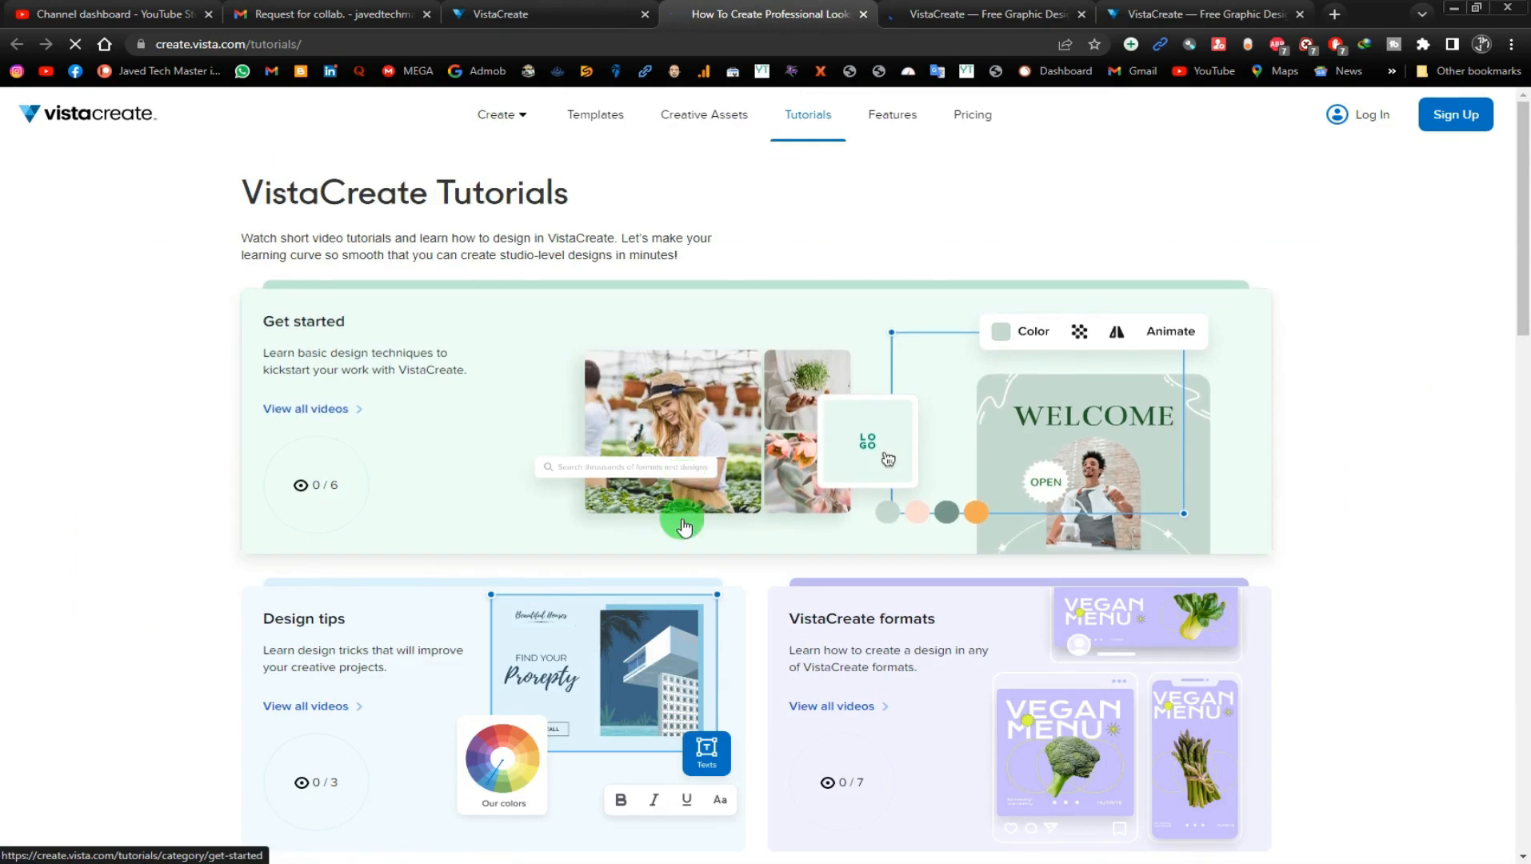
Step: Look through the VistaCreate Tutorials page, from the video categories to the design formats
{"action": "scroll", "coordinate": [680, 519], "scroll_direction": "down", "scroll_amount": 3}
{"action": "scroll", "coordinate": [683, 524], "scroll_direction": "down", "scroll_amount": 3}
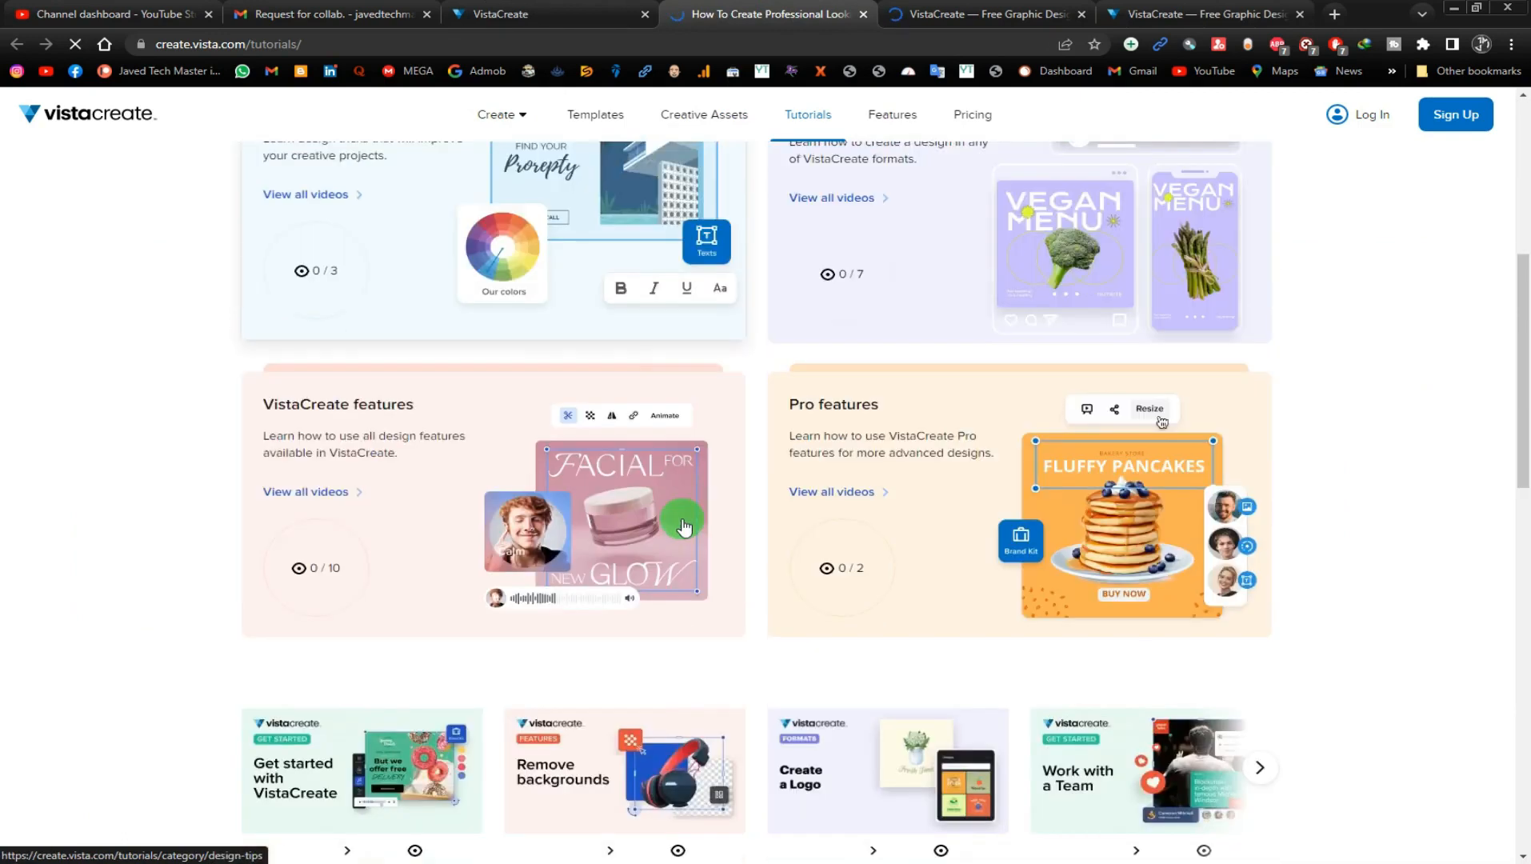
{"action": "scroll", "coordinate": [682, 524], "scroll_direction": "down", "scroll_amount": 2}
{"action": "scroll", "coordinate": [682, 524], "scroll_direction": "down", "scroll_amount": 4}
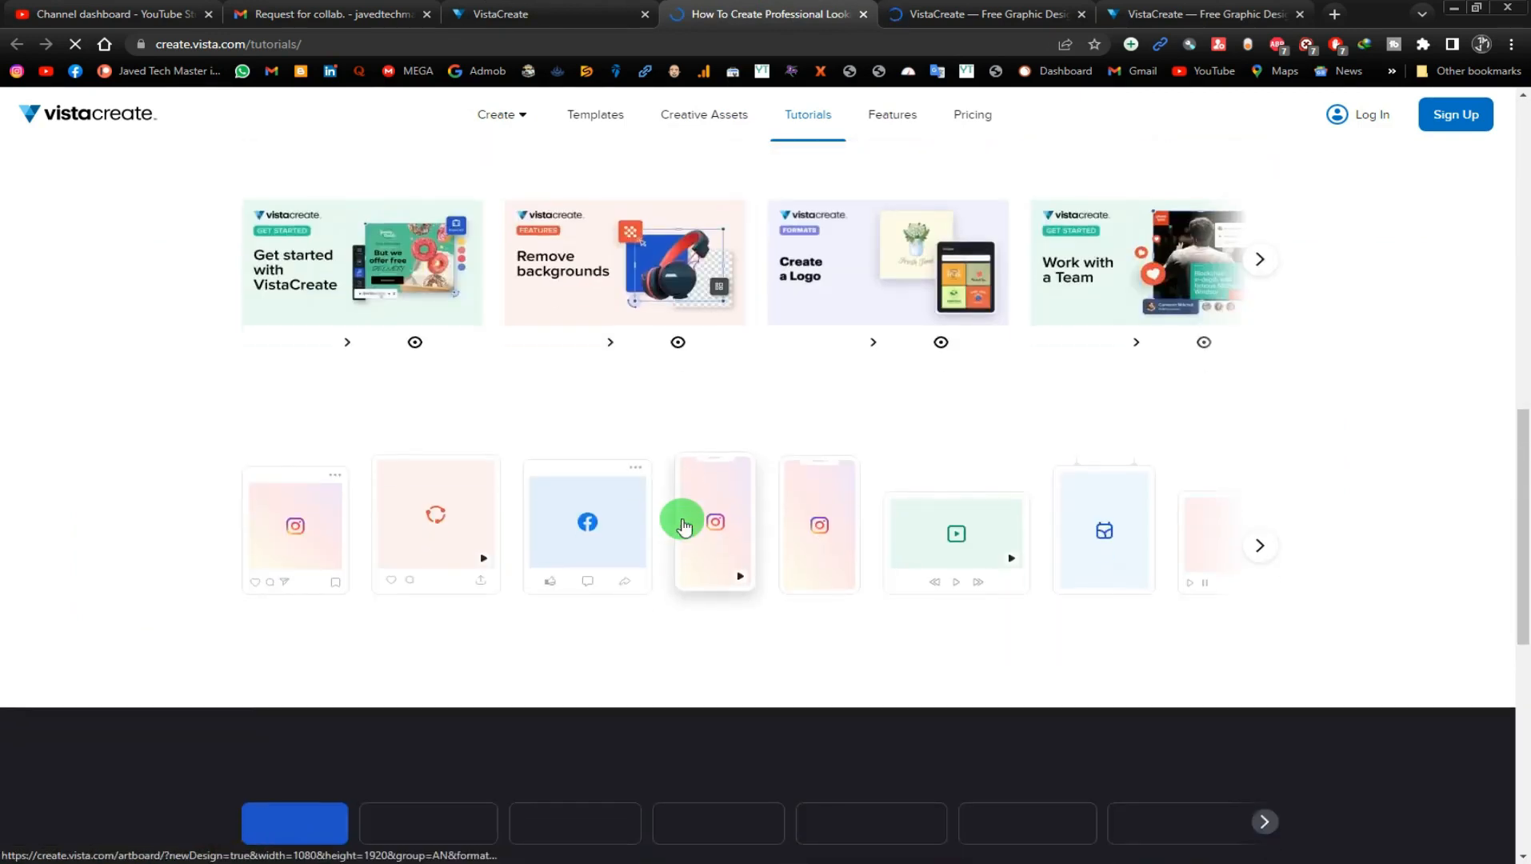
{"action": "scroll", "coordinate": [1262, 439], "scroll_direction": "up", "scroll_amount": 9}
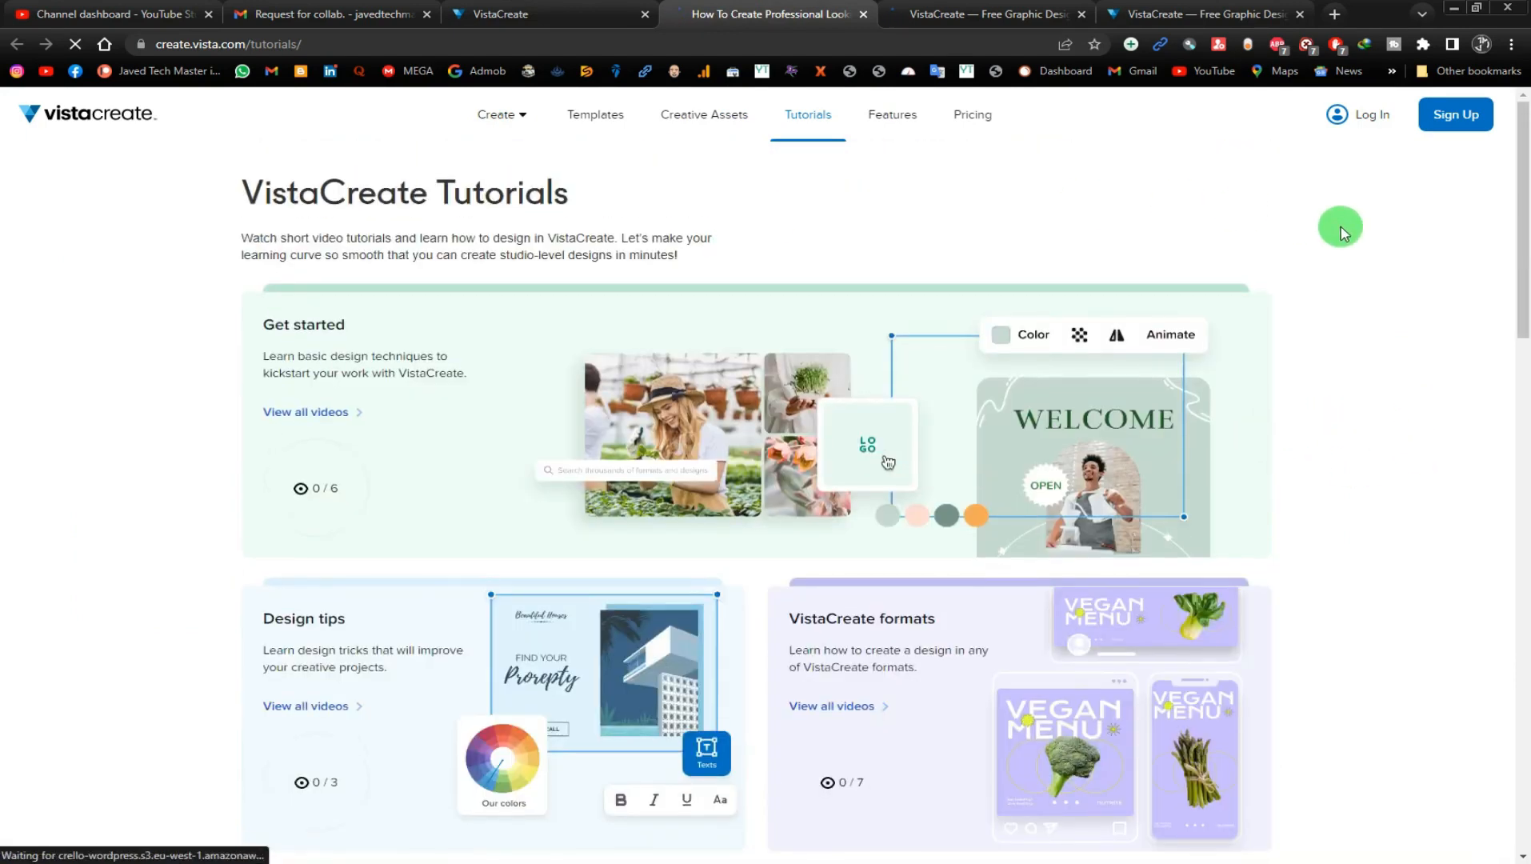
Step: Close the Tutorials and Zoom Background editor tabs and return to the tab with My Projects
{"action": "left_click", "coordinate": [864, 15]}
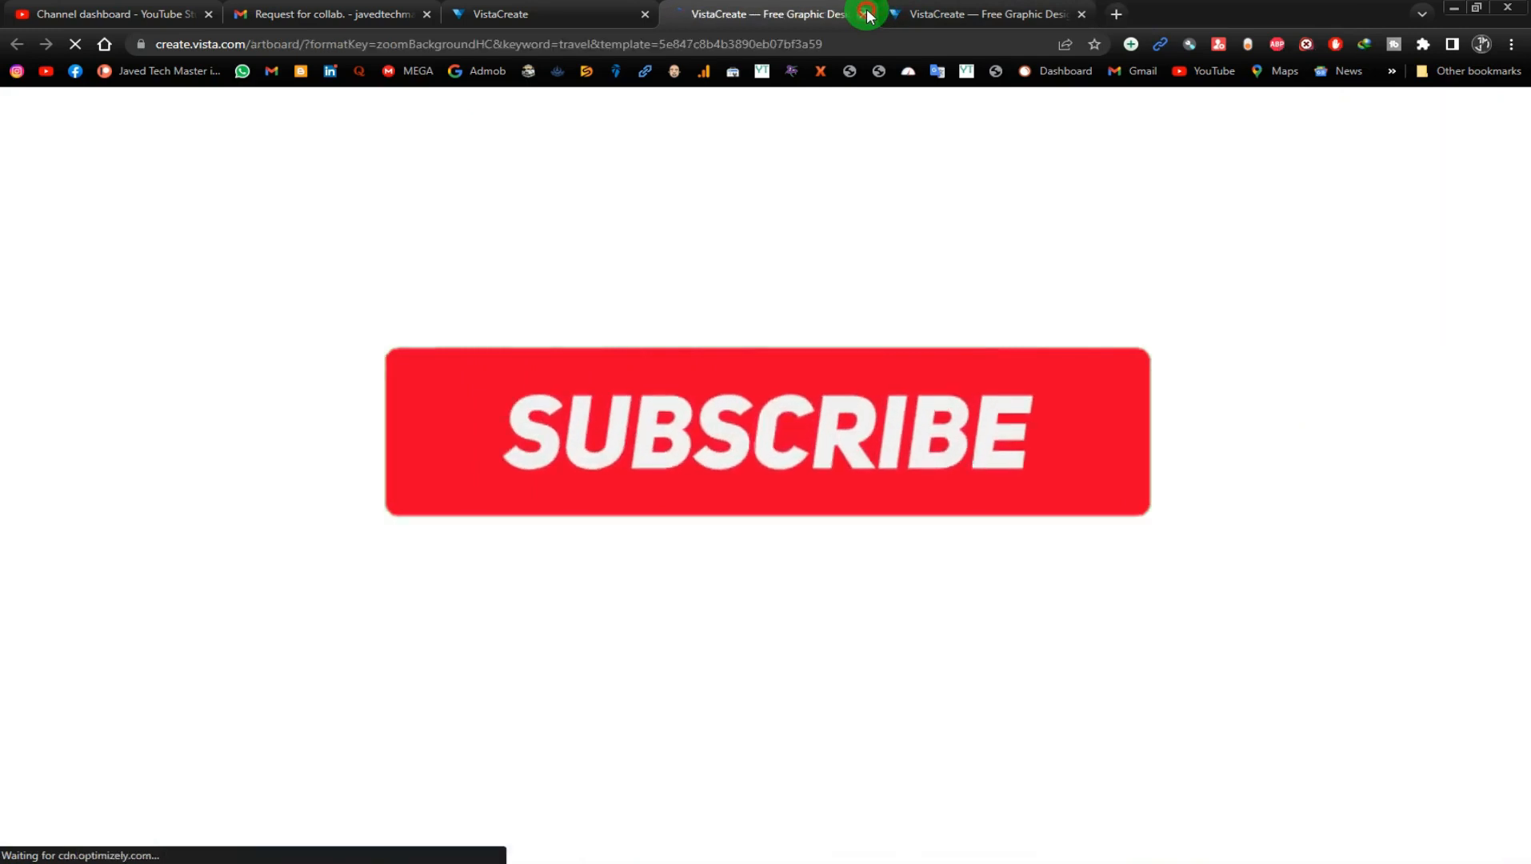
{"action": "left_click", "coordinate": [868, 14]}
{"action": "left_click", "coordinate": [616, 12]}
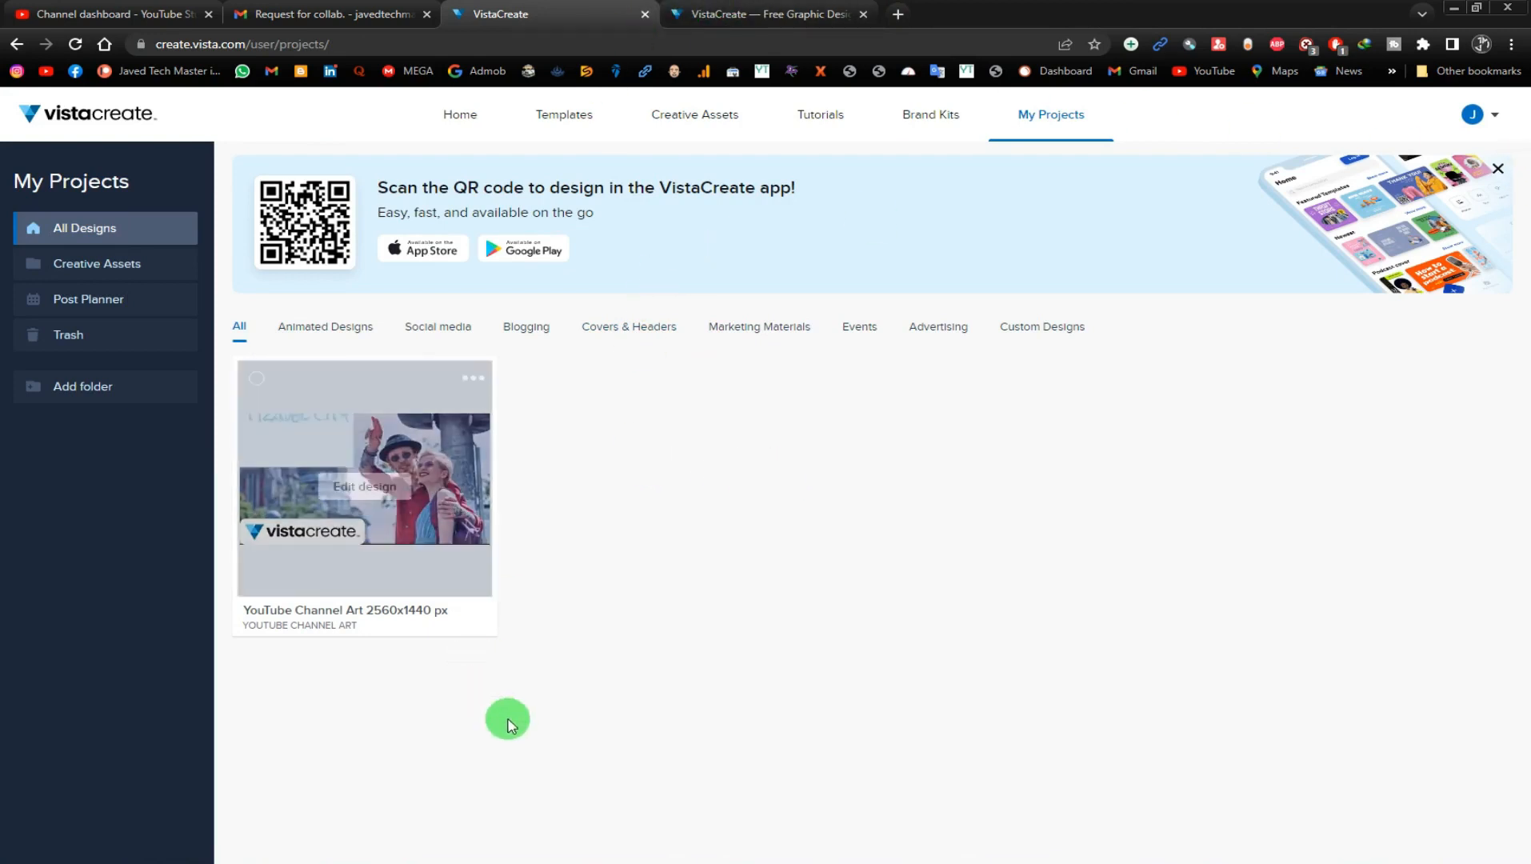
{"action": "left_click", "coordinate": [1226, 861]}
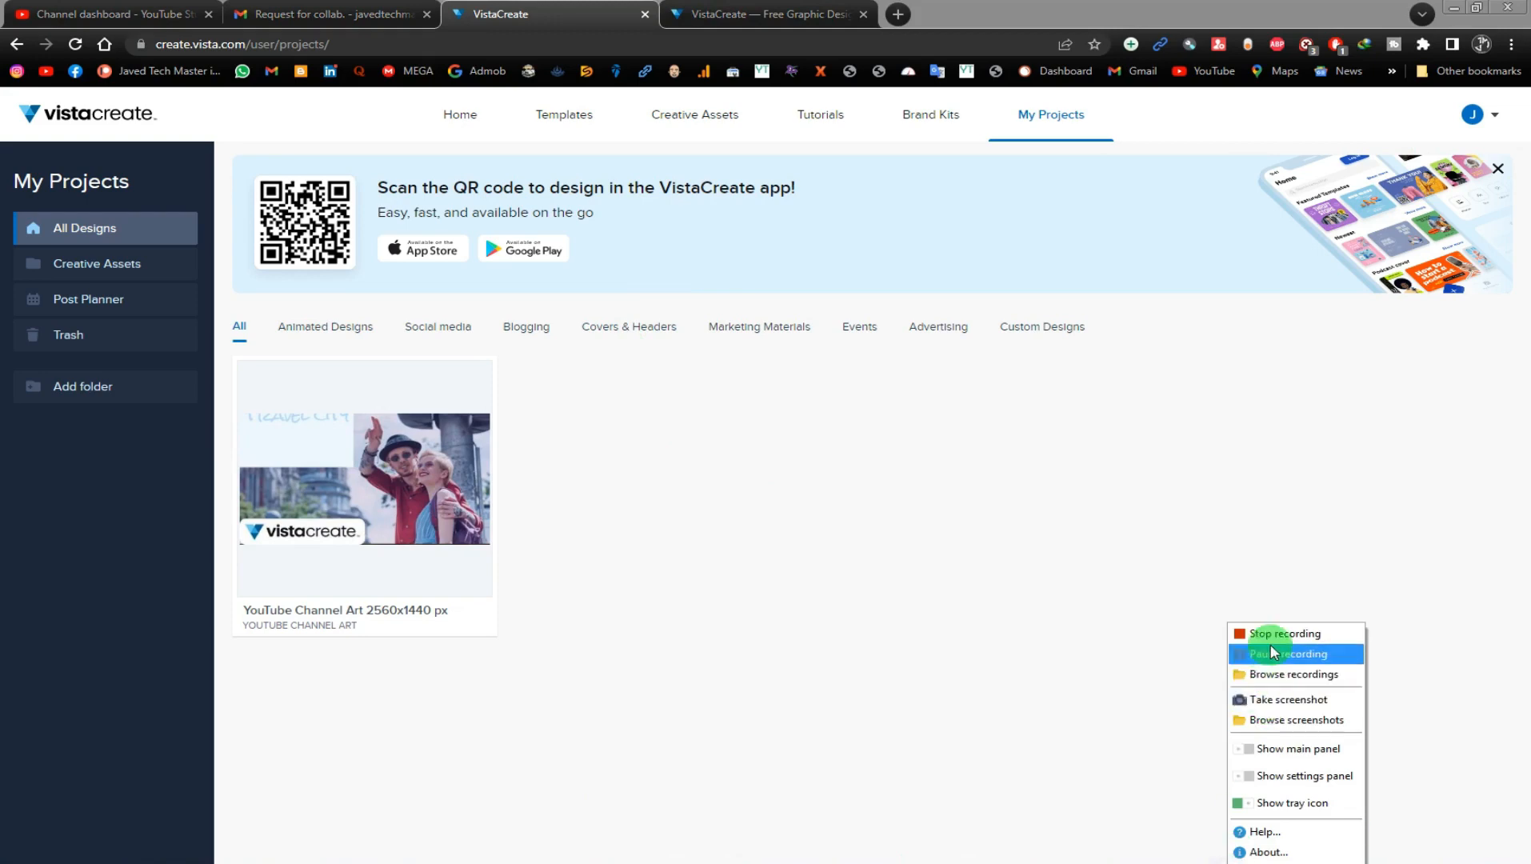